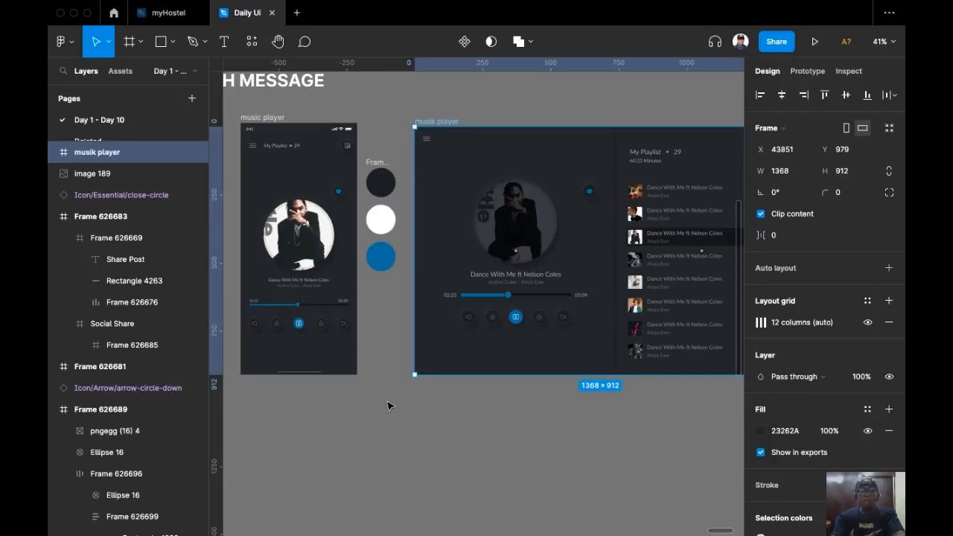
Step: Examine the desktop and mobile music player designs and the colour swatches between them
scroll(387, 406, up, 3)
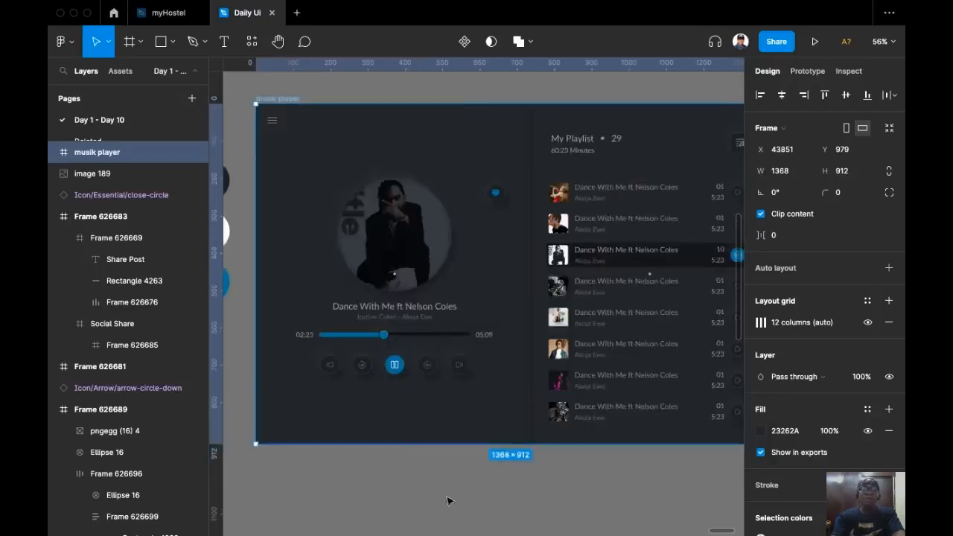
scroll(450, 500, down, 2)
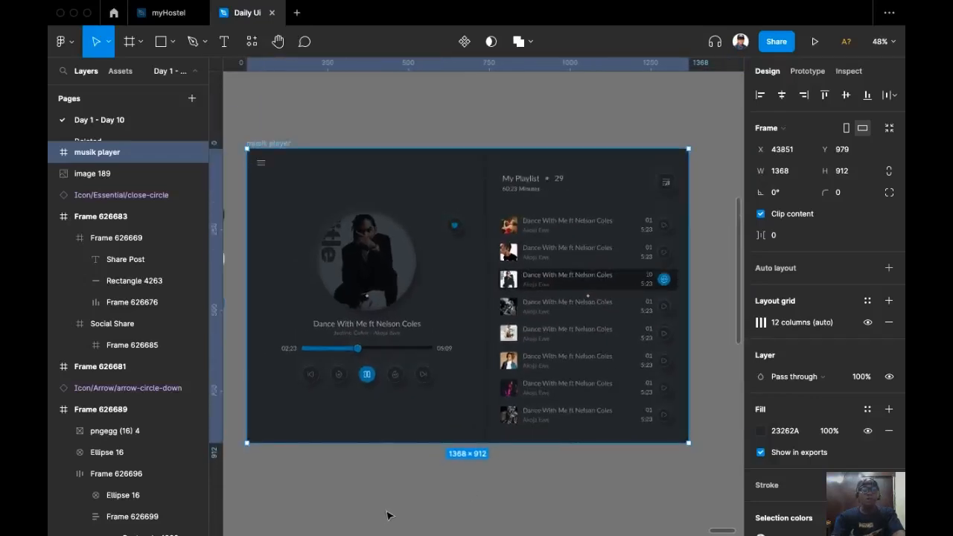
scroll(363, 503, left, 5)
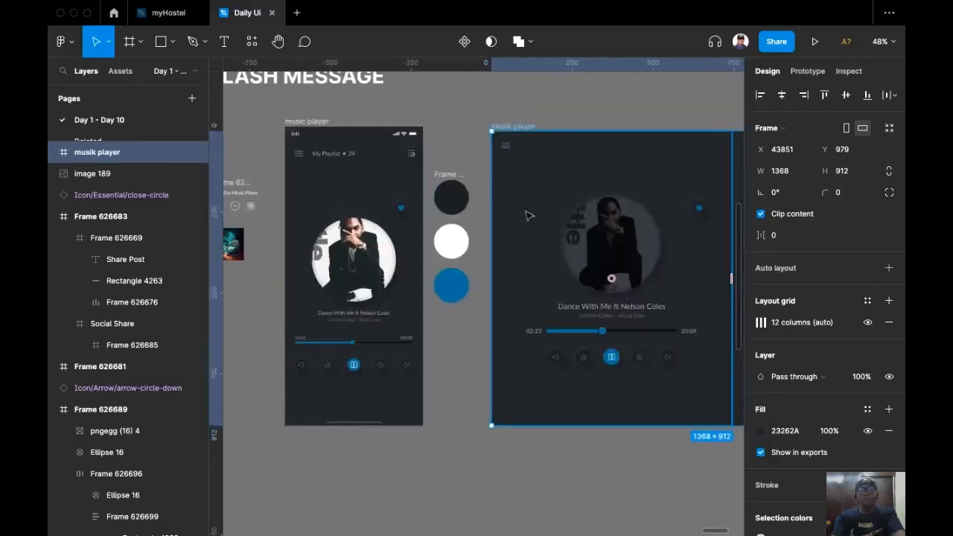
scroll(262, 131, up, 5)
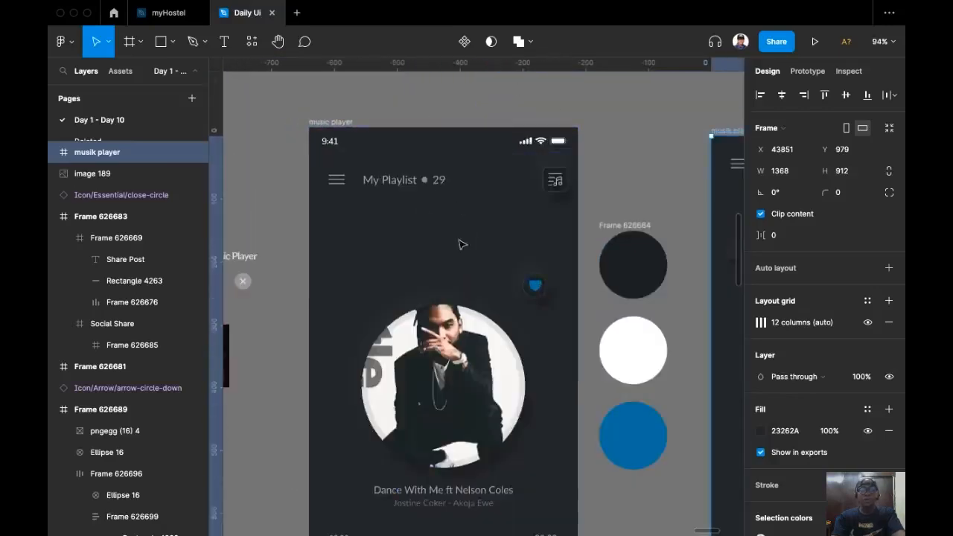
drag(460, 241, 384, 153)
scroll(384, 153, down, 3)
scroll(491, 413, up, 2)
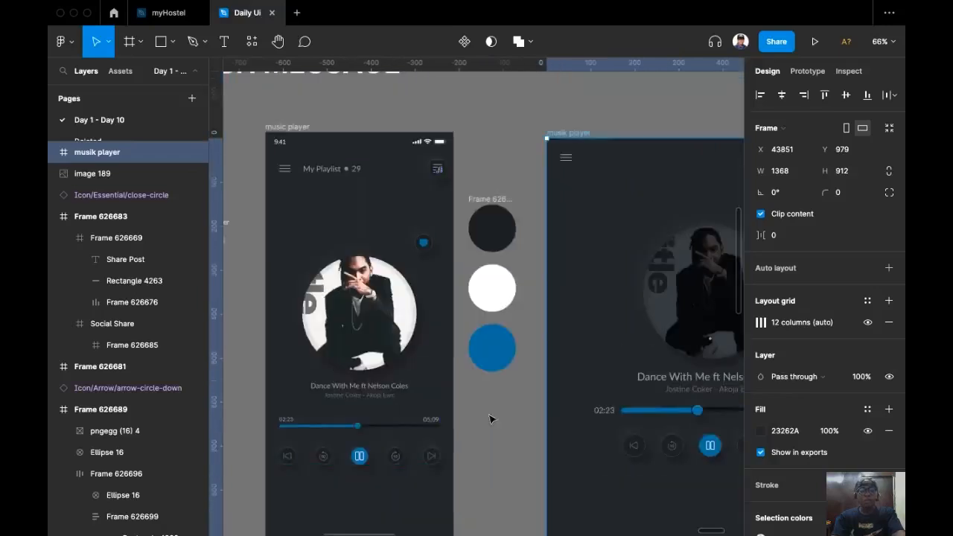
Step: Delete the 1368 × 912 desktop musik player frame beside the colour swatches
scroll(389, 166, right, 3)
scroll(389, 166, down, 3)
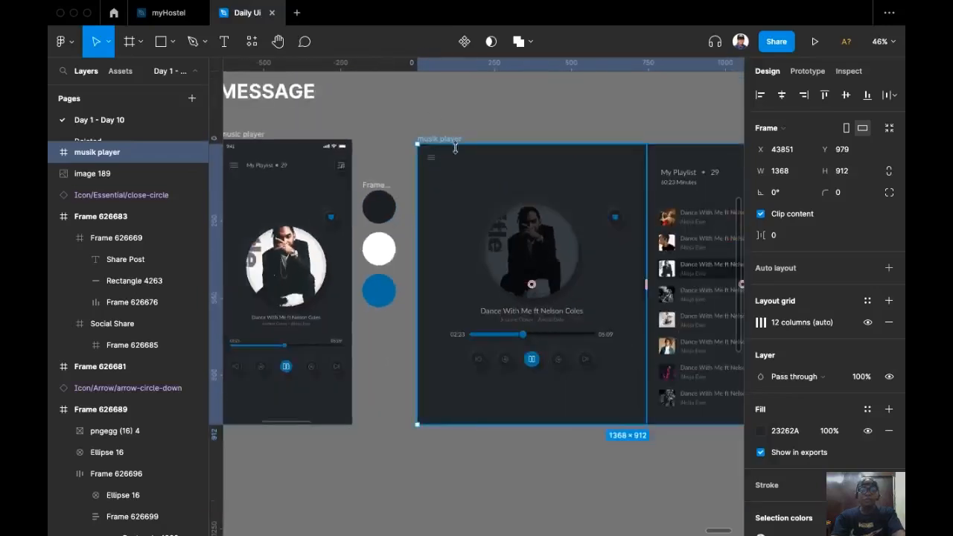
key(BackSpace)
Step: Examine the two flash message wireframes and the logo, icons and cover image next to them
scroll(457, 144, left, 5)
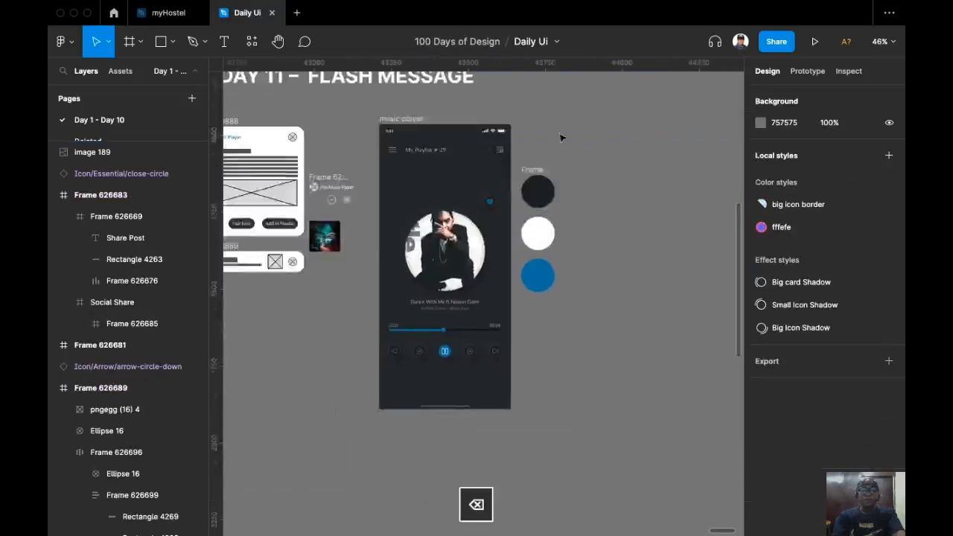
scroll(462, 247, up, 3)
scroll(463, 247, up, 1)
scroll(463, 247, left, 2)
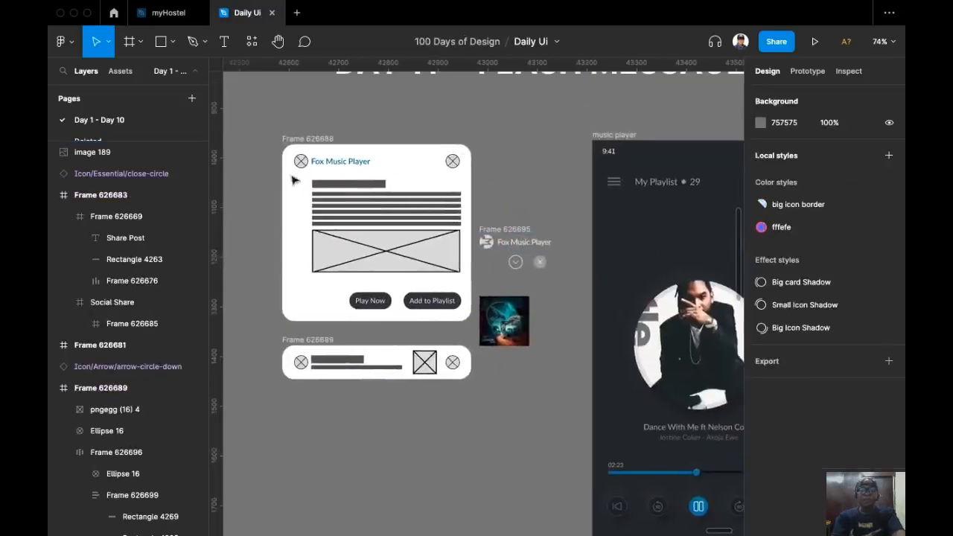
click(282, 144)
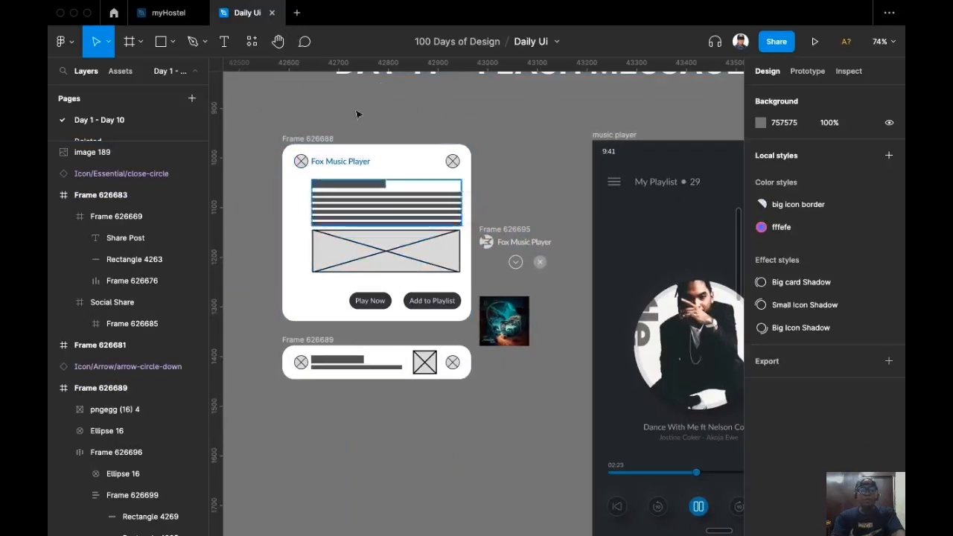
drag(504, 192, 504, 159)
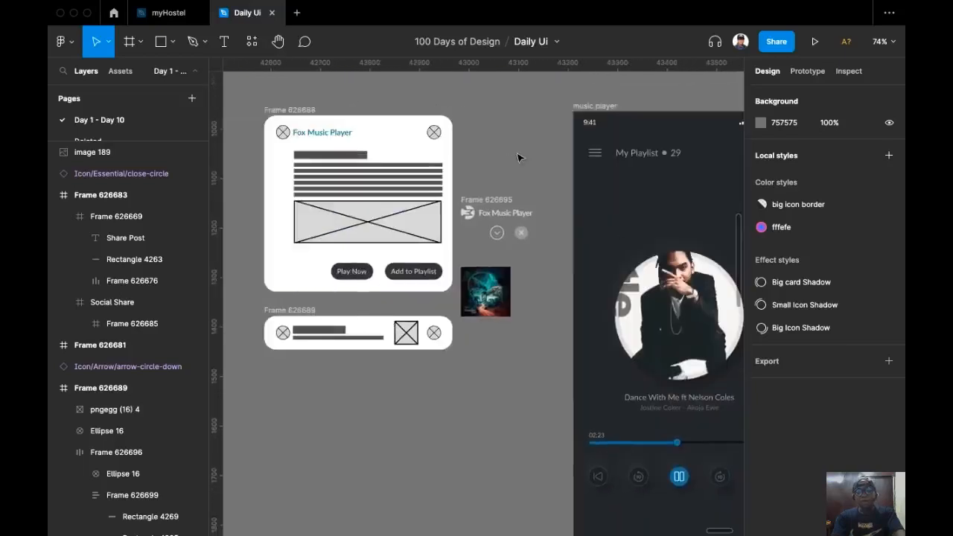
scroll(521, 163, down, 2)
scroll(529, 170, up, 5)
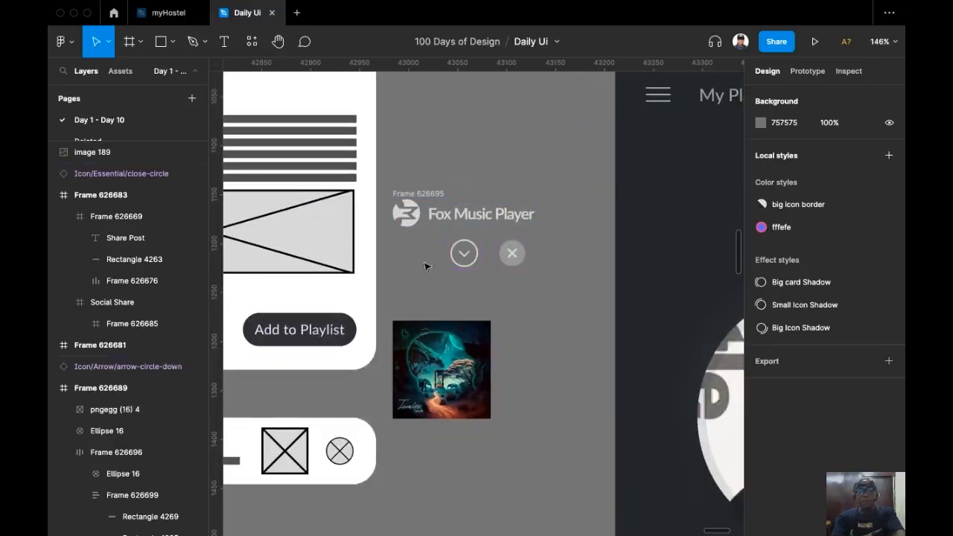
scroll(382, 212, down, 3)
scroll(521, 313, down, 5)
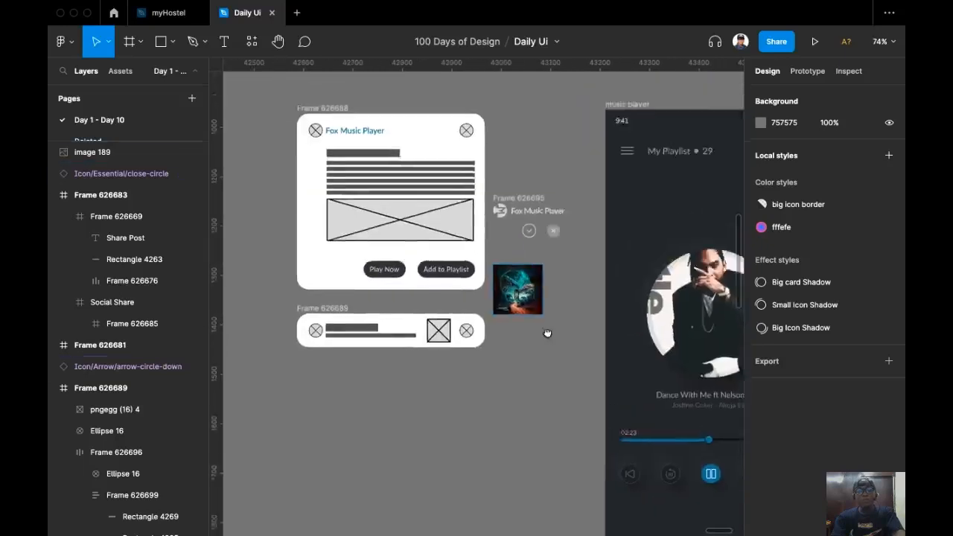
scroll(521, 313, down, 4)
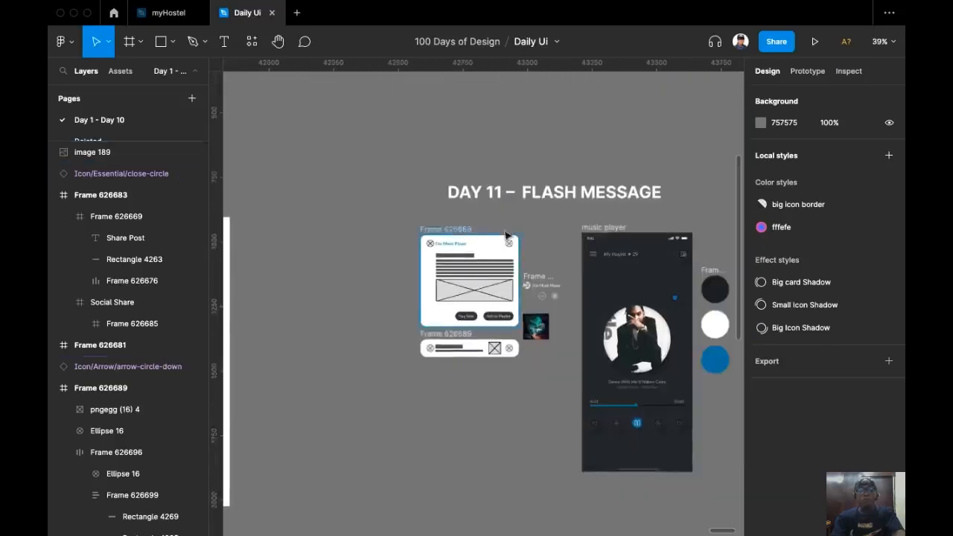
Step: Duplicate both flash message wireframes together with their logo, icons and cover image, placing the copies beyond the colour swatches
drag(408, 214, 570, 379)
scroll(570, 382, right, 4)
scroll(570, 382, down, 2)
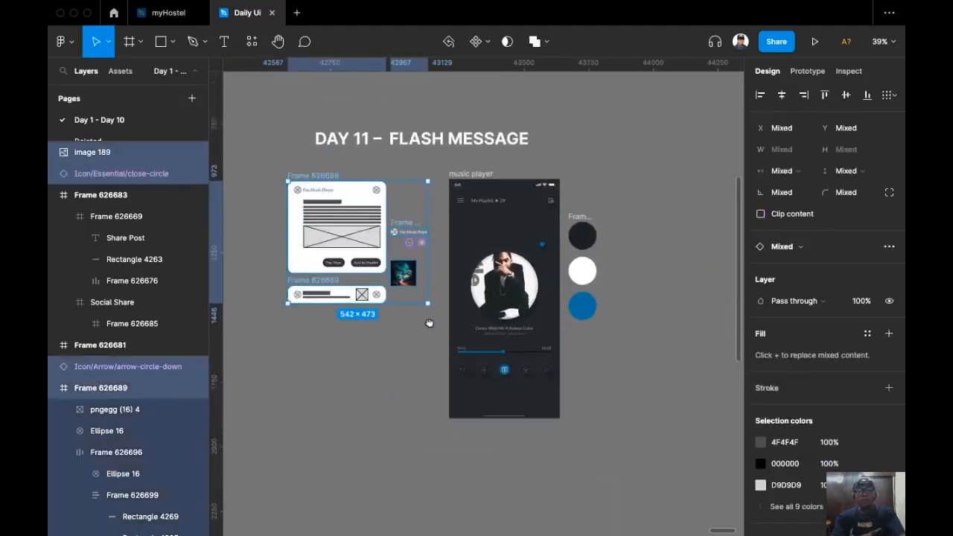
key(alt)
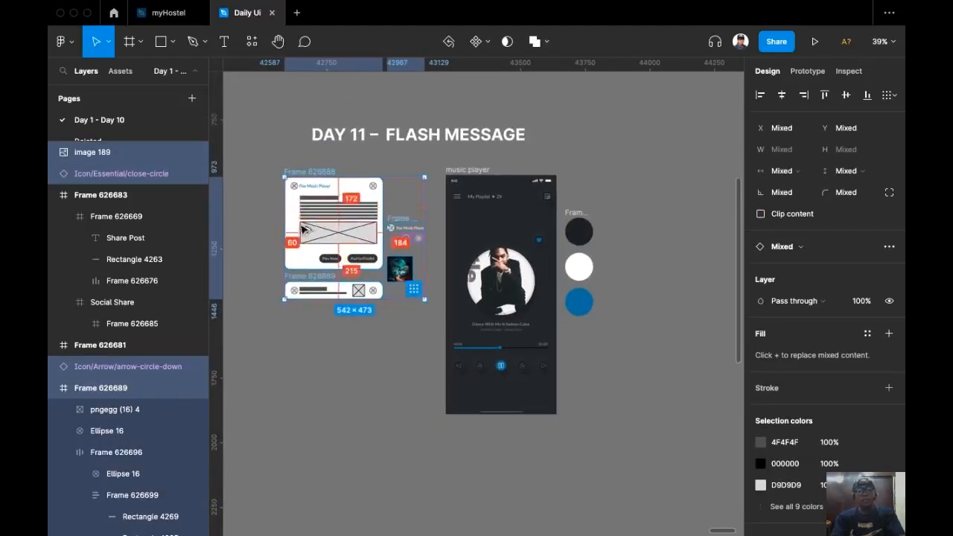
drag(601, 227, 648, 231)
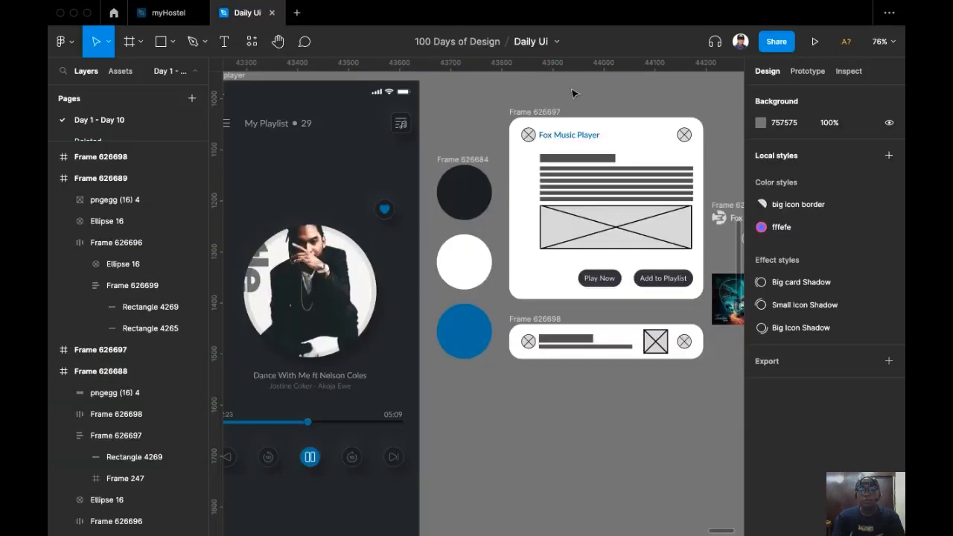
Step: Rename the two duplicated wireframe frames as "flash message"
click(542, 112)
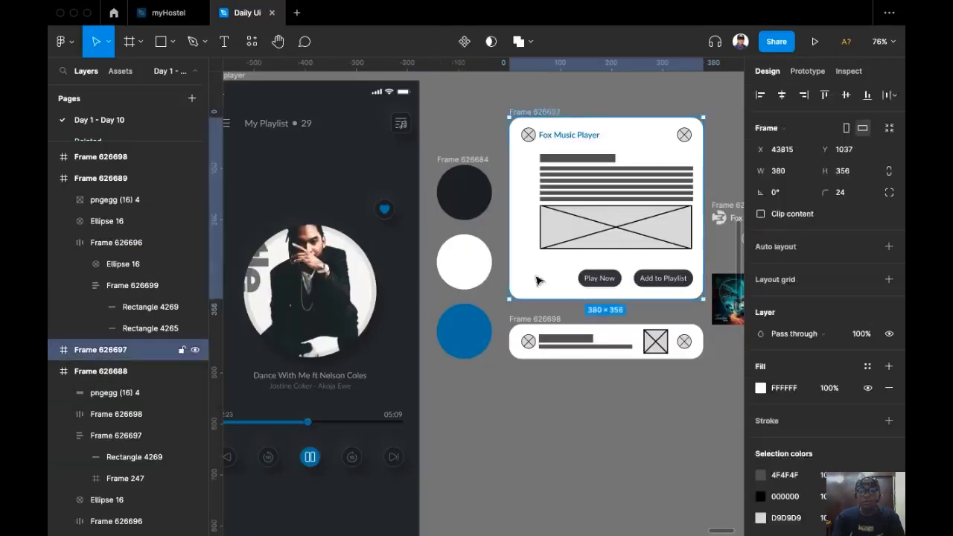
shift+click(534, 319)
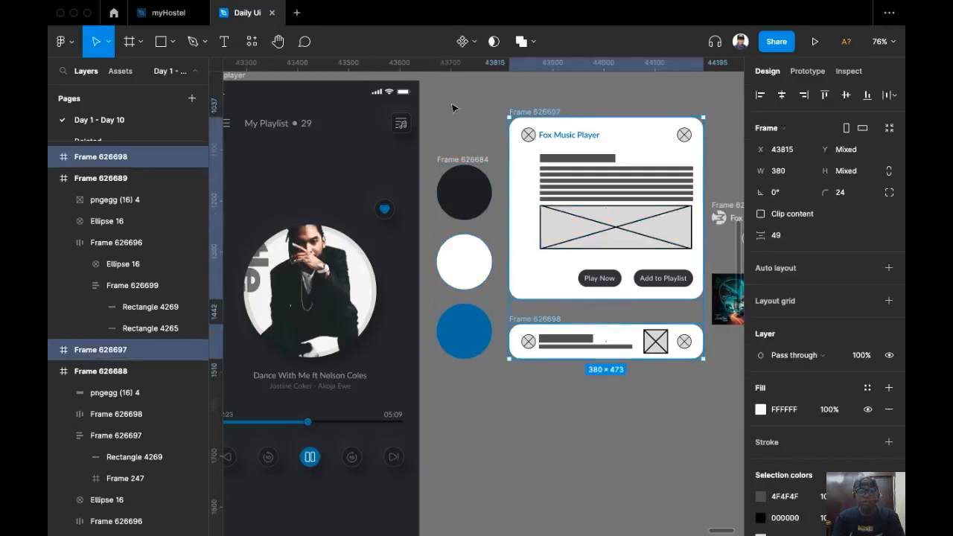
key(super+r)
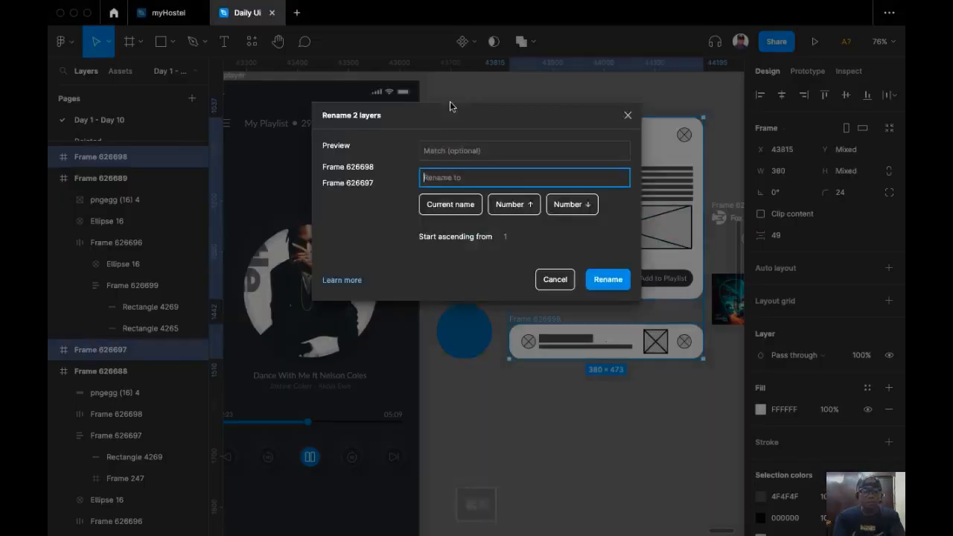
text(flash message)
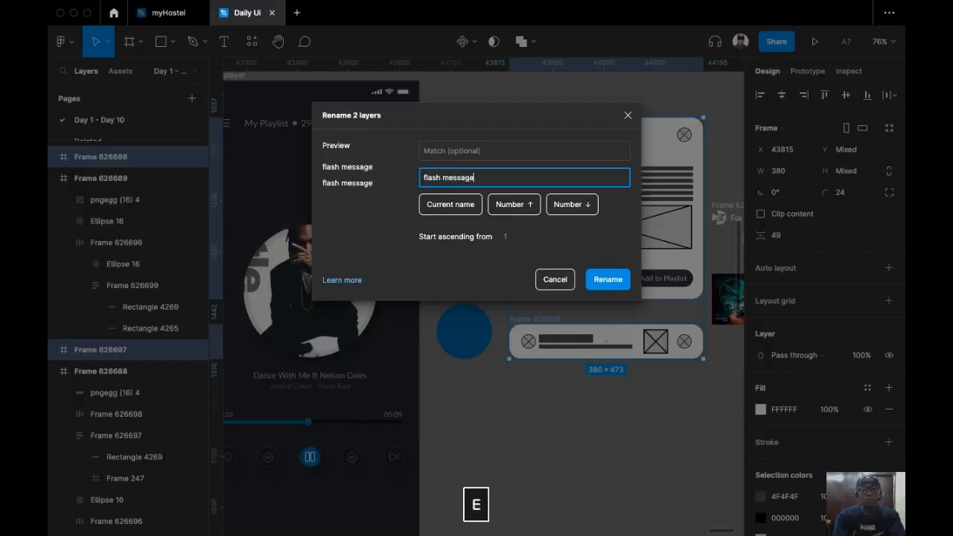
key(Return)
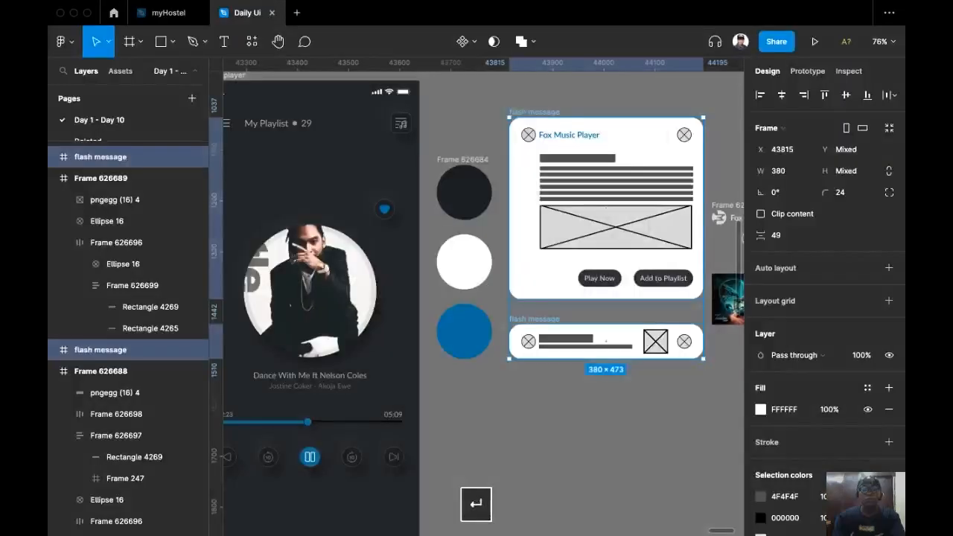
click(454, 119)
Step: Fill the large flash message frame with the music player's dark background colour 23262A, sampled with the eyedropper
scroll(454, 118, down, 1)
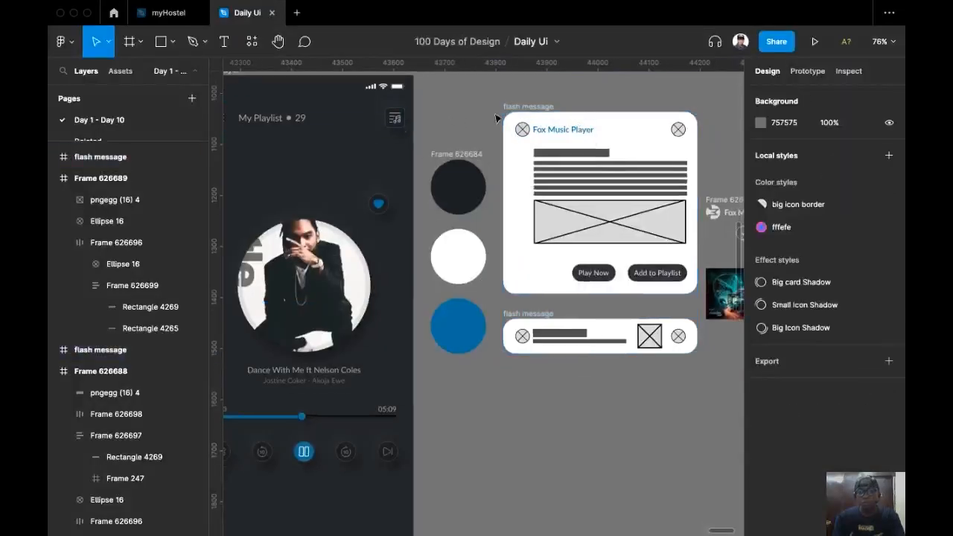
click(535, 110)
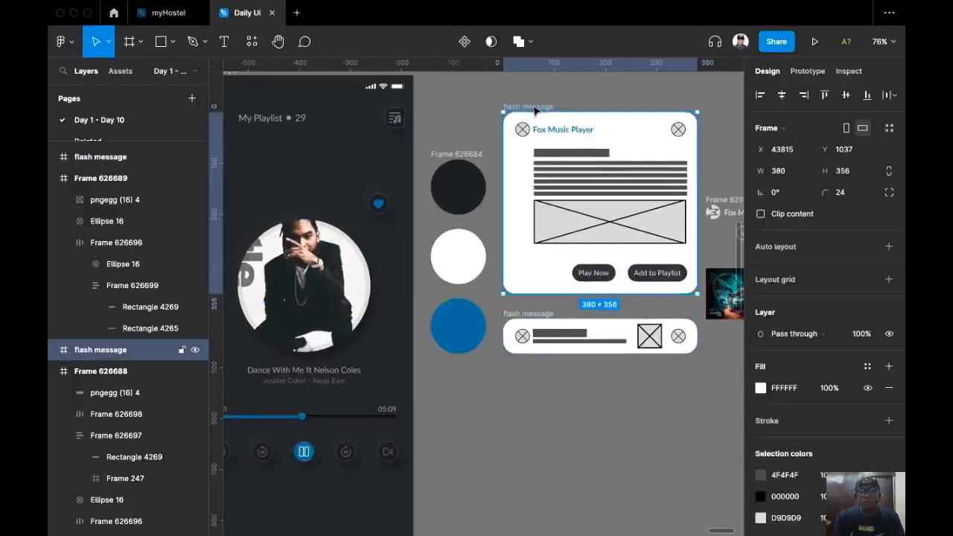
key(i)
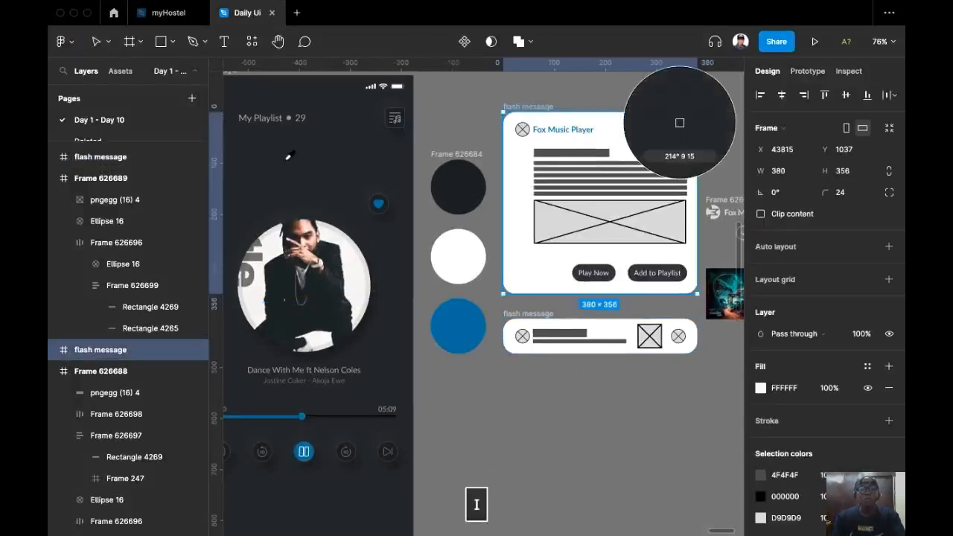
click(679, 123)
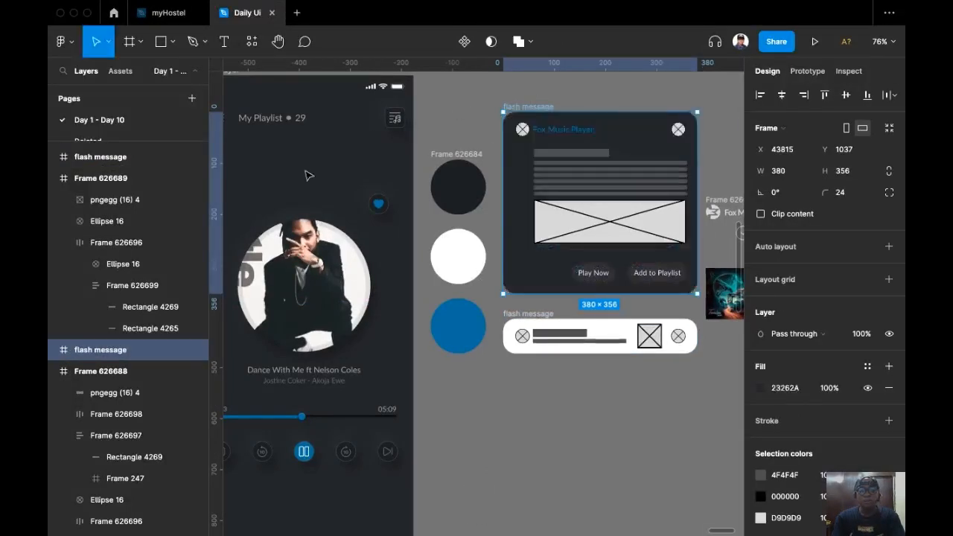
Step: Replace the header placeholder in the dark flash message card with the cut Fox Music Player logo and title
key(shift+2)
scroll(487, 149, up, 1)
scroll(493, 144, down, 3)
click(653, 237)
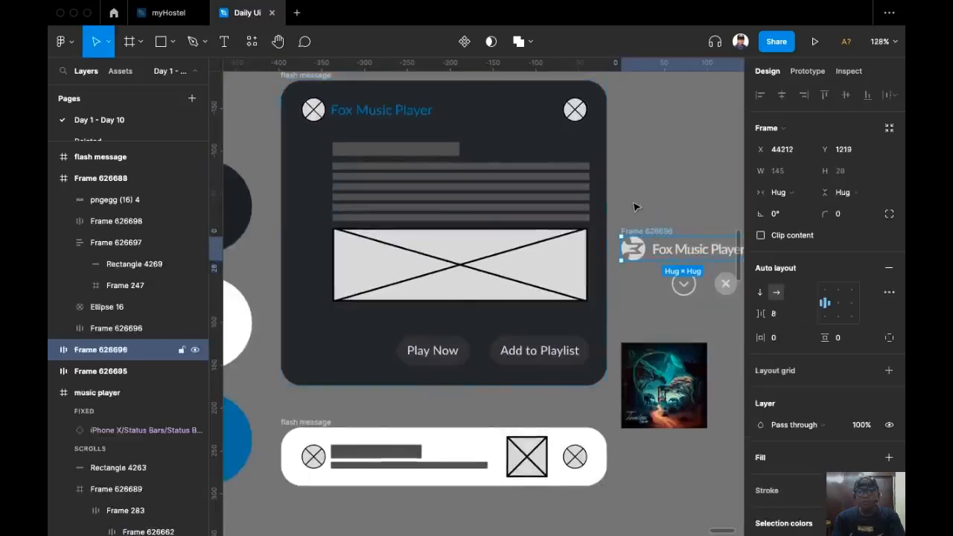
key(super+x)
click(398, 116)
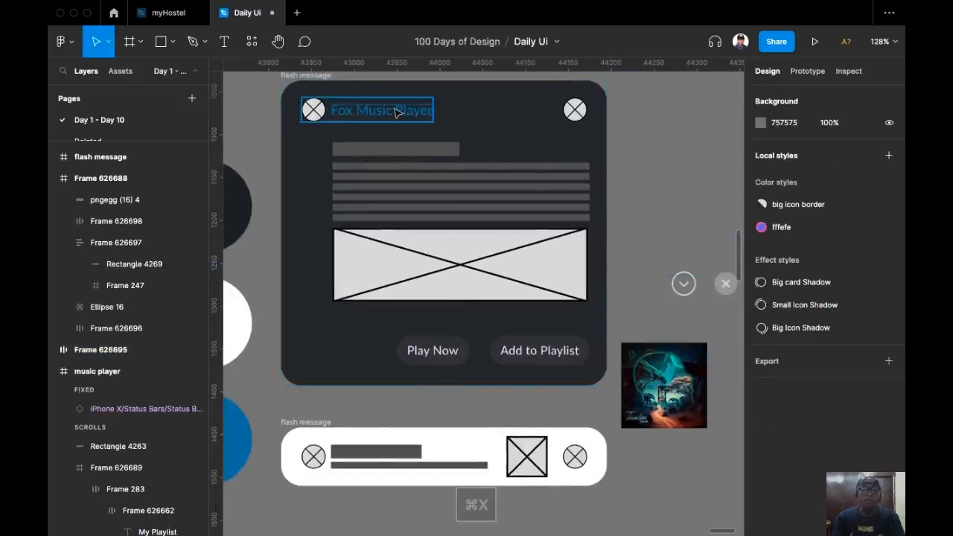
key(shift+super+r)
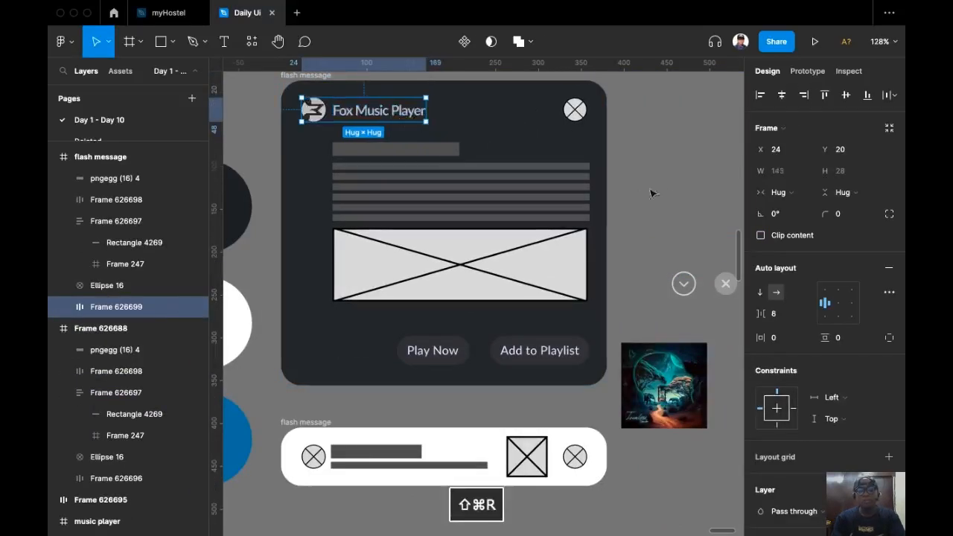
Step: Replace the crossed circle placeholder in the dark card's header with the cut arrow-circle-down icon
scroll(615, 174, right, 2)
scroll(655, 217, up, 3)
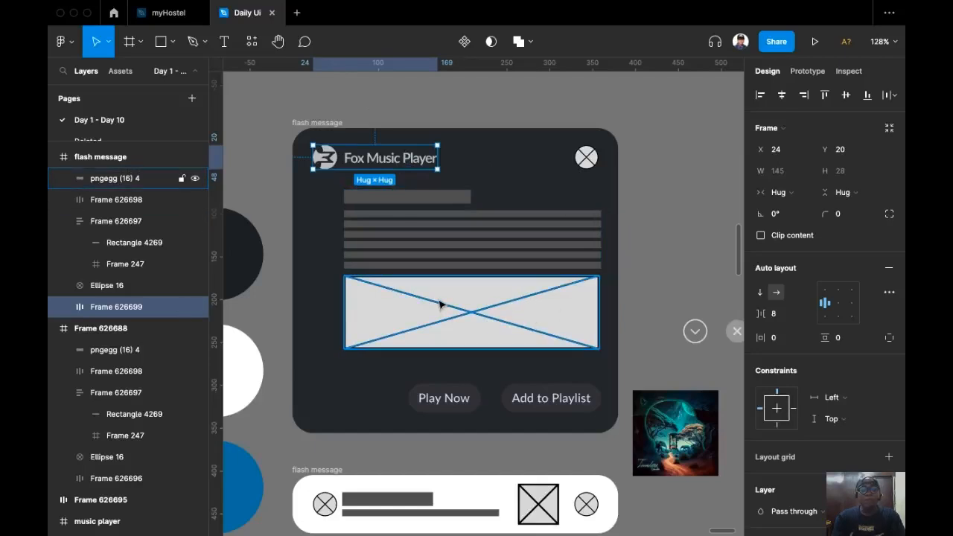
scroll(561, 283, right, 2)
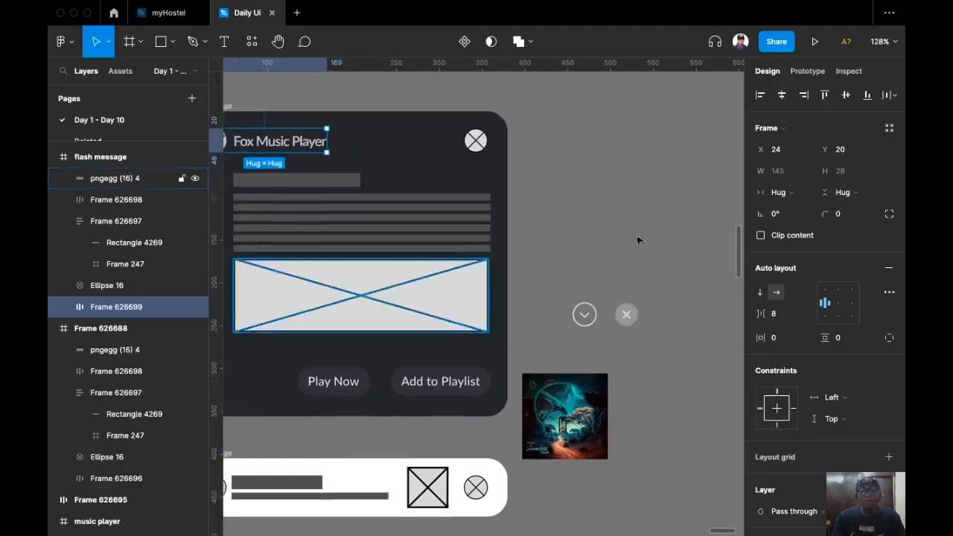
scroll(646, 216, right, 2)
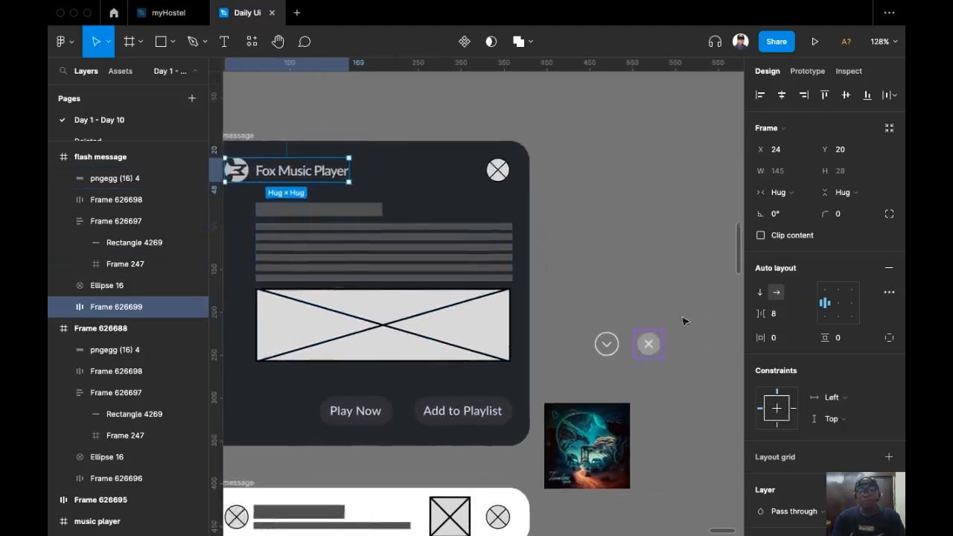
click(606, 343)
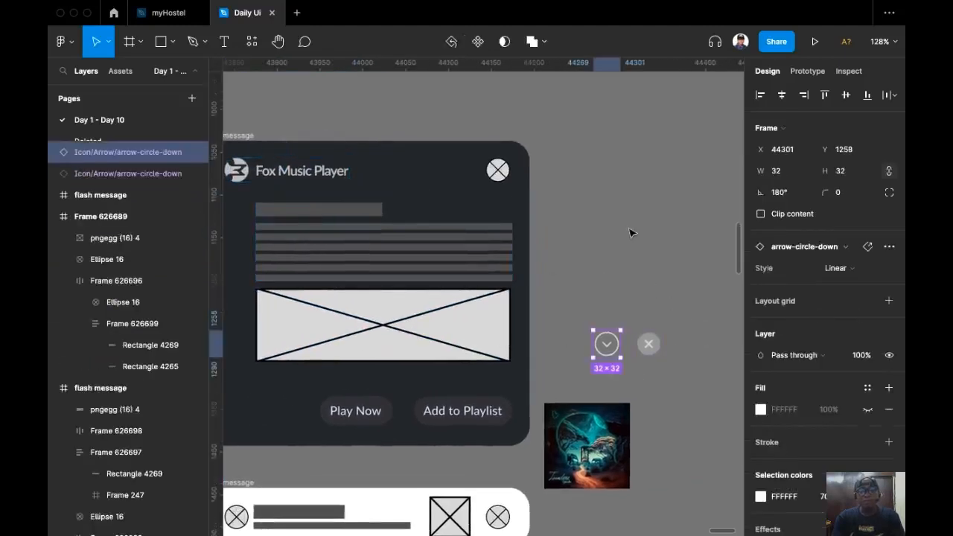
key(Delete)
click(497, 170)
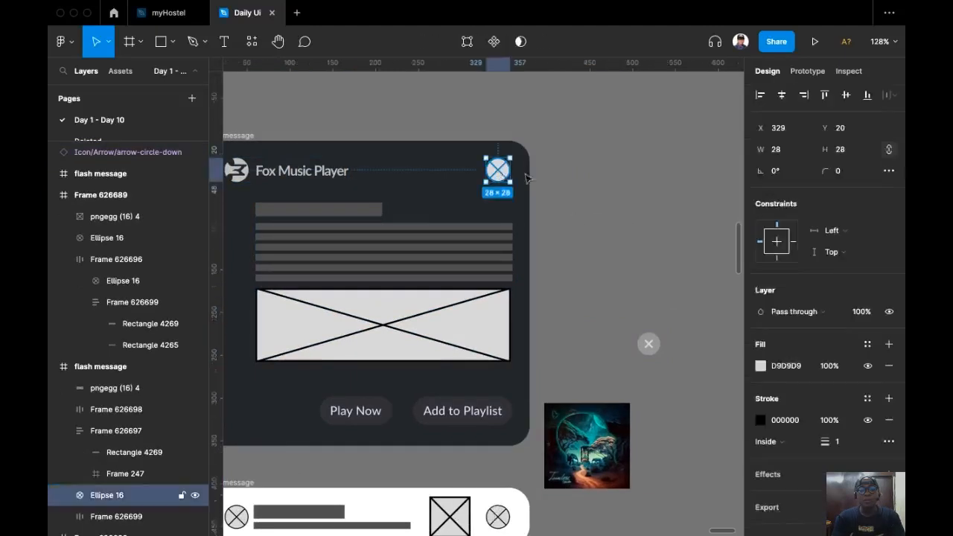
key(ctrl+shift+r)
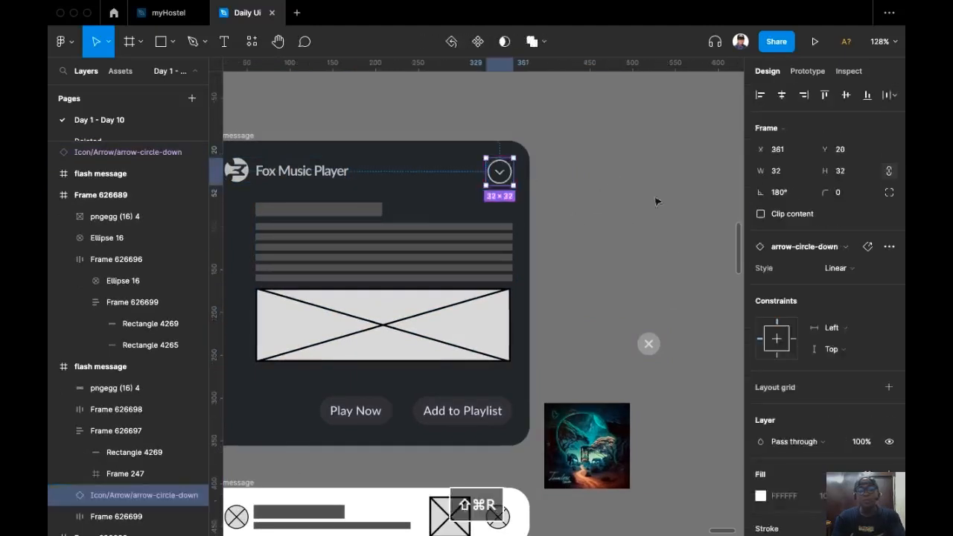
Step: Copy the close-circle icon into the dark flash message frame and align it beneath the header's arrow icon at X 329, Y 56
click(653, 354)
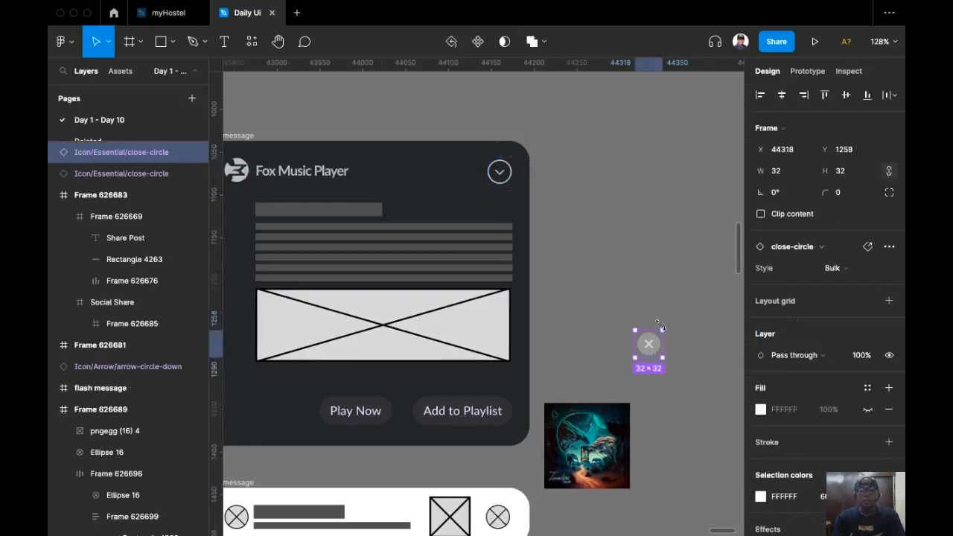
key(ctrl+c)
scroll(400, 153, left, 3)
scroll(400, 153, up, 1)
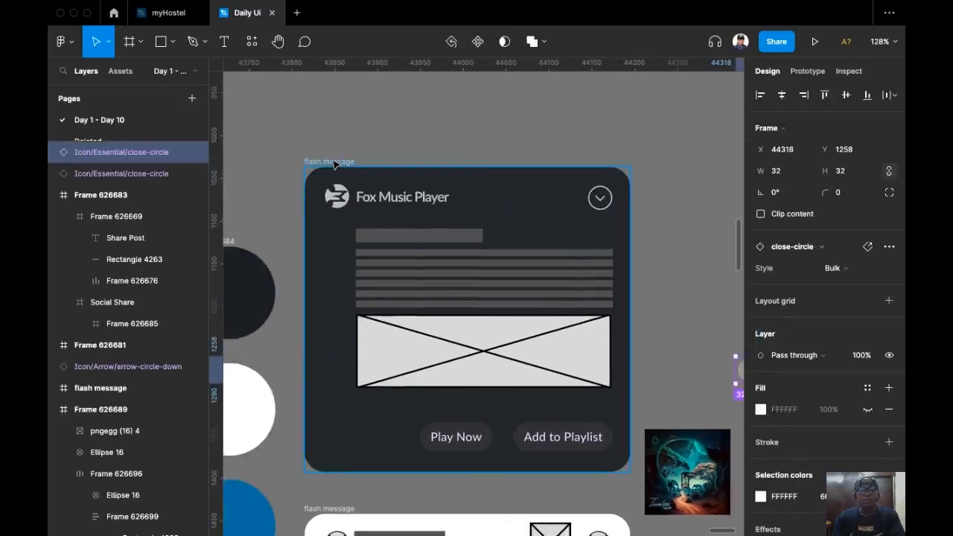
click(334, 162)
key(ctrl+v)
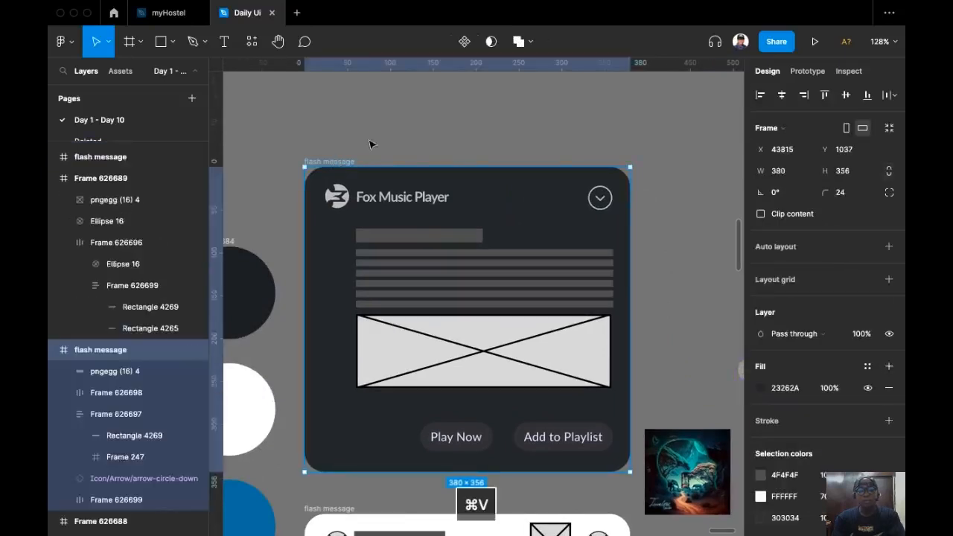
click(824, 94)
drag(474, 183, 605, 230)
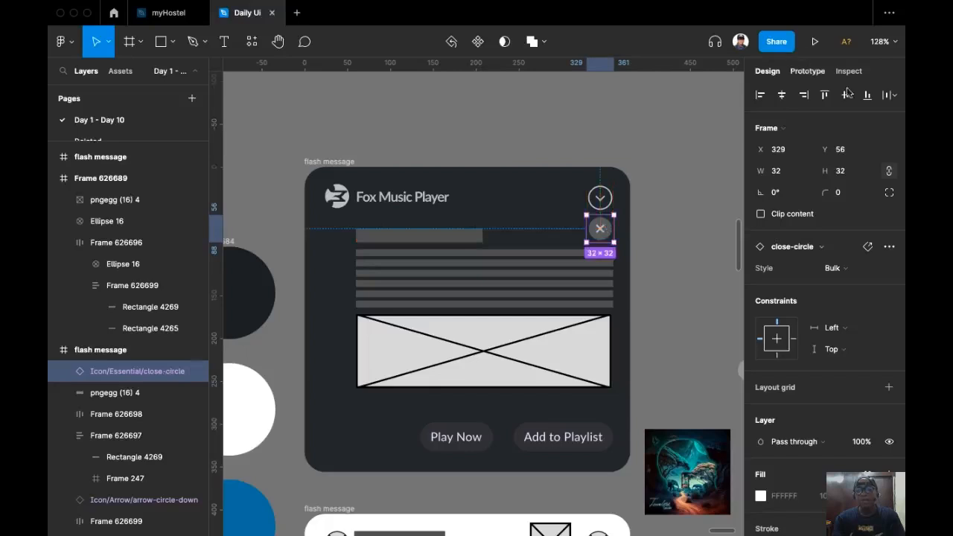
Step: Set the close icon's Y position to -56 so it sits above the dark card
click(838, 155)
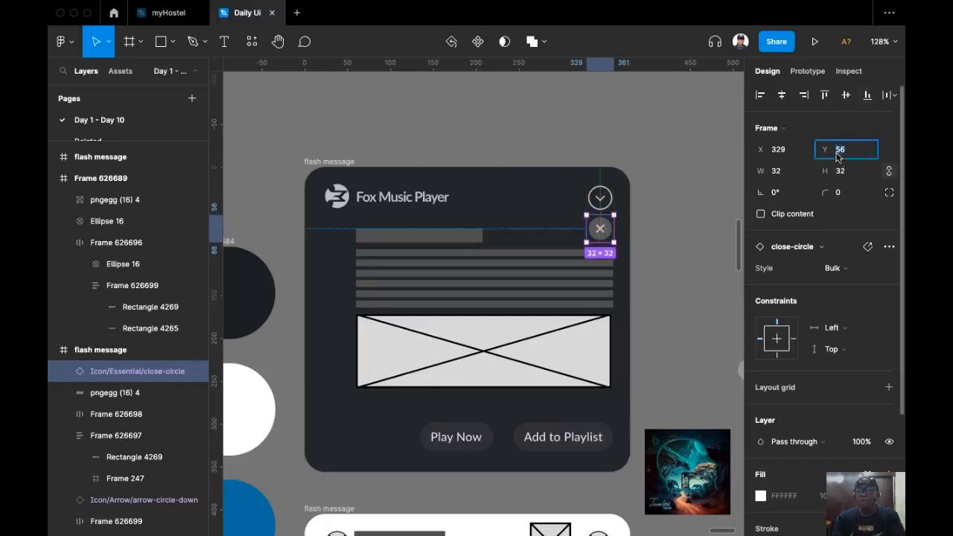
key(Left)
text(-)
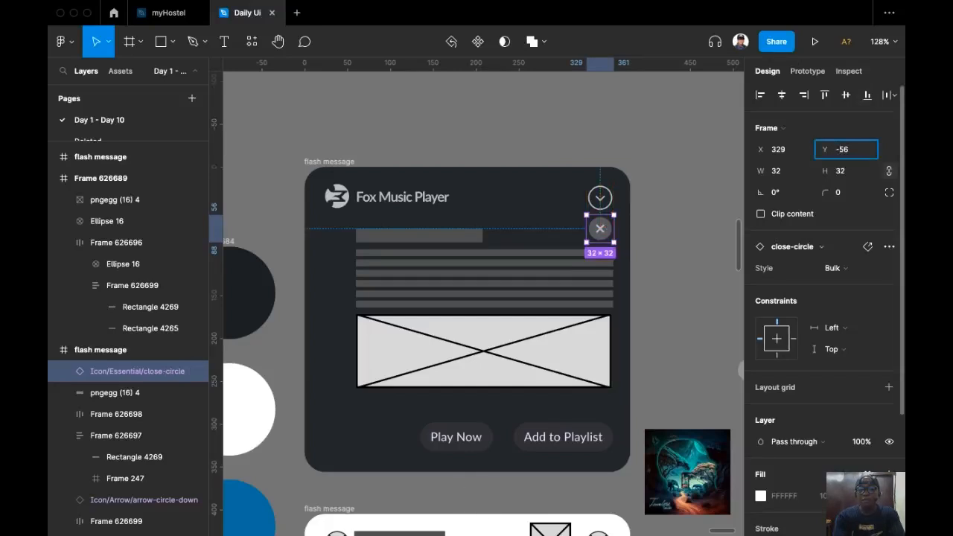
key(Return)
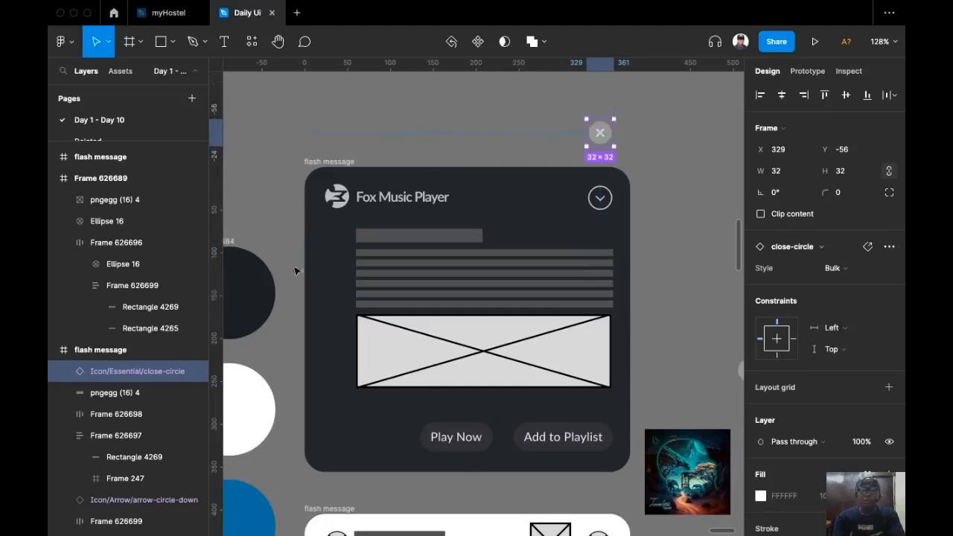
Step: Lock the close icon's layer and move the dark flash message frame slightly down to Y 1046
click(181, 371)
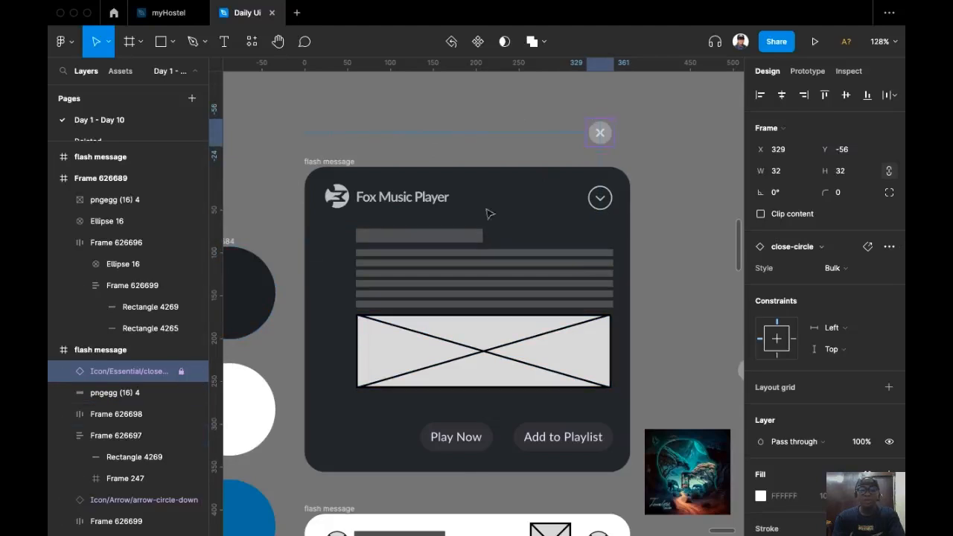
click(658, 130)
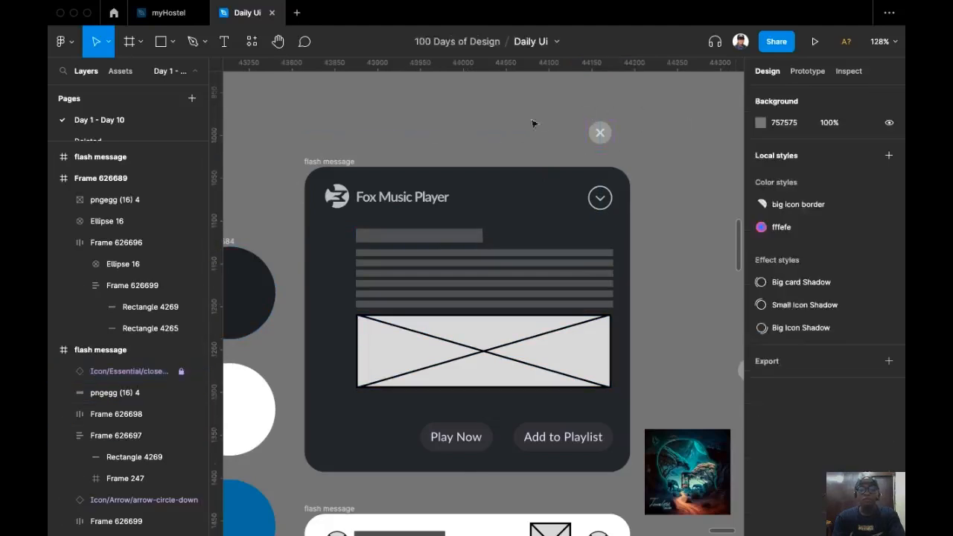
drag(344, 160, 345, 168)
Step: Examine the dark flash message card's header, remaining placeholders and action buttons
scroll(558, 164, down, 1)
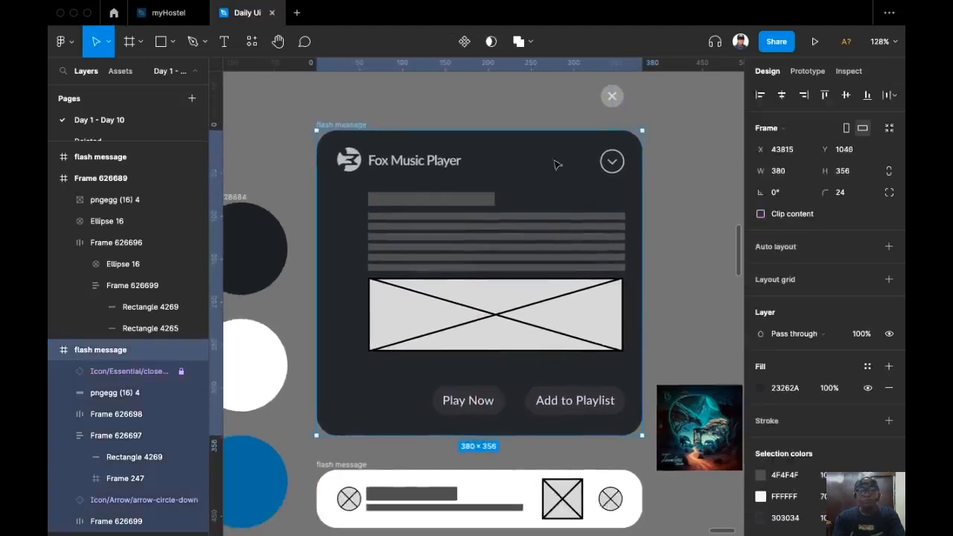
scroll(445, 181, right, 2)
scroll(409, 253, down, 3)
scroll(446, 305, up, 3)
scroll(454, 311, left, 2)
scroll(454, 311, up, 2)
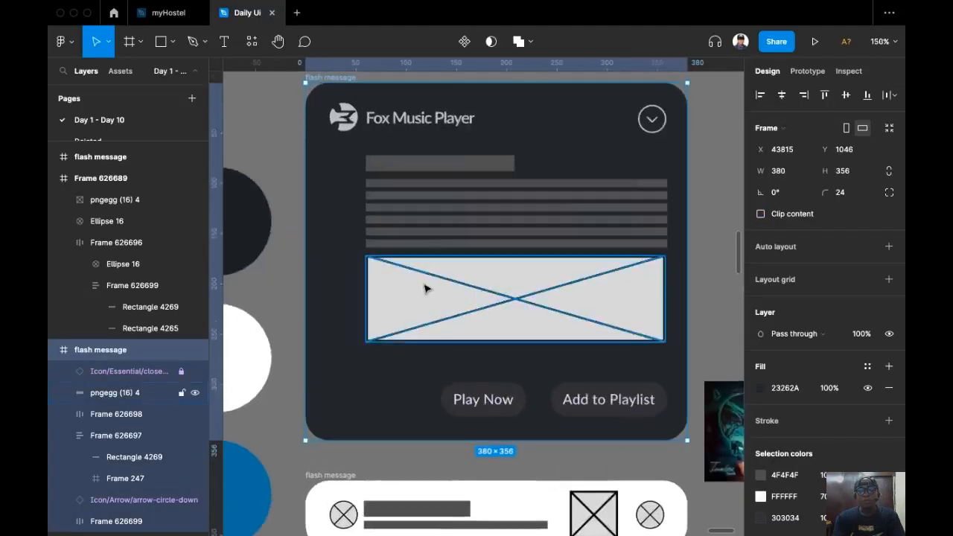
scroll(425, 287, down, 3)
scroll(425, 287, right, 1)
scroll(389, 249, up, 3)
scroll(389, 248, right, 1)
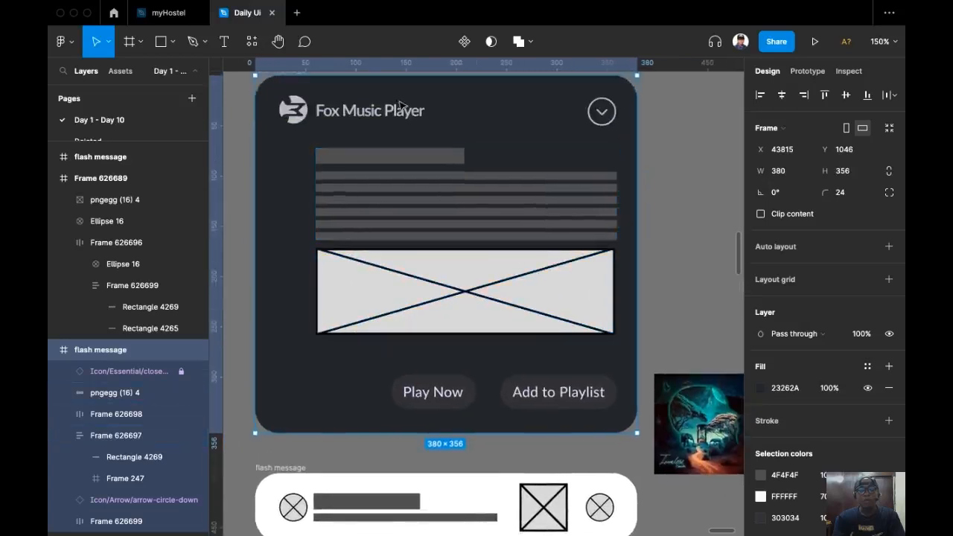
scroll(365, 261, up, 2)
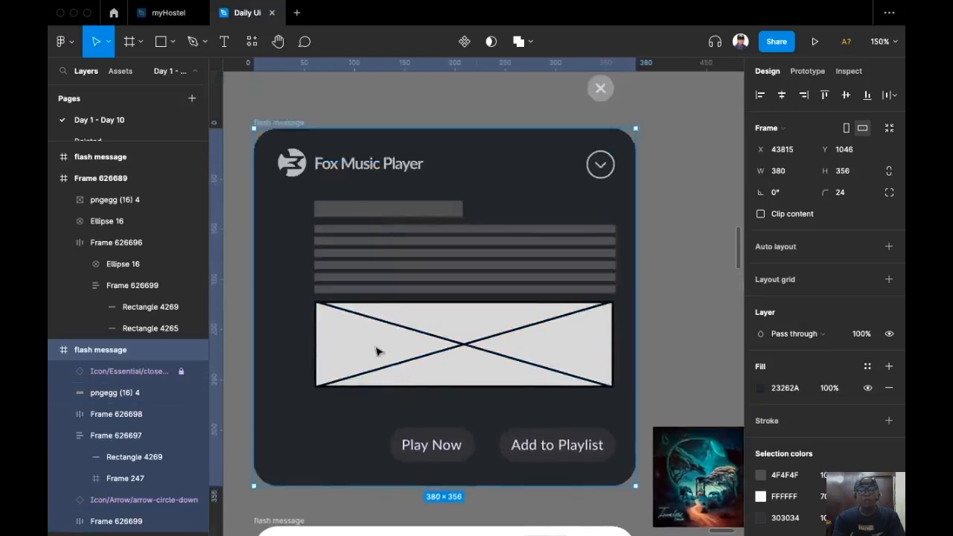
Step: Duplicate the Play Now label into the card's header area and change the copy's text to "New Songs Added"
super+click(449, 454)
drag(450, 454, 491, 181)
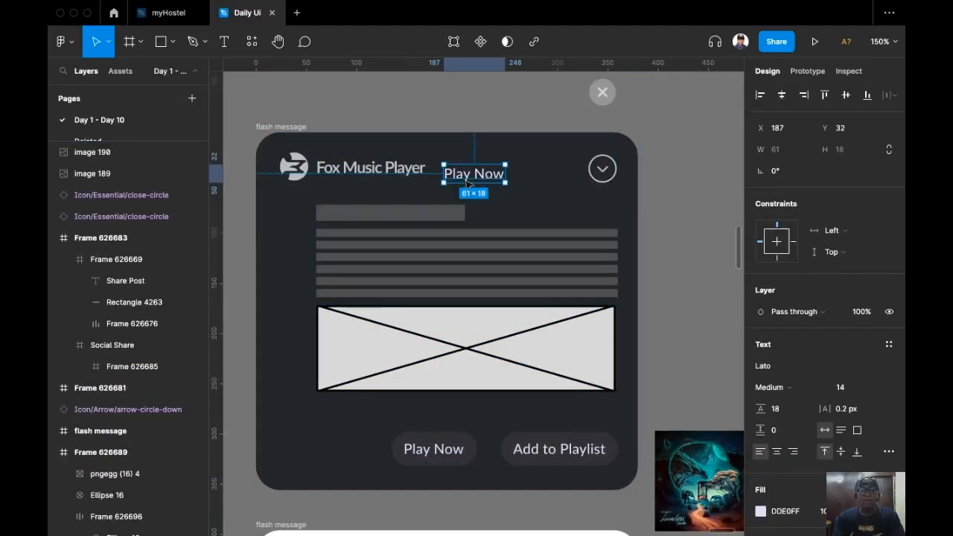
double_click(462, 182)
key(BackSpace)
text(Nw)
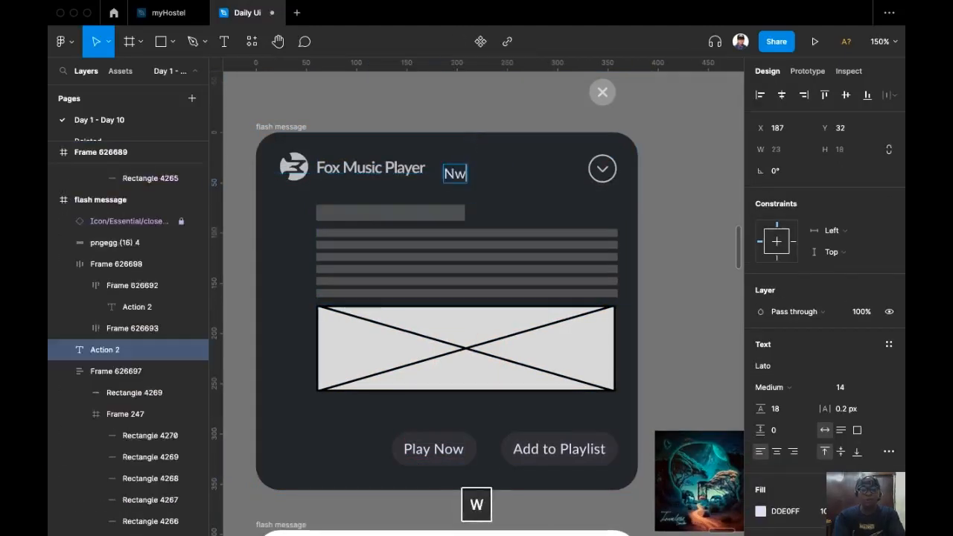
key(BackSpace)
text(ew Song)
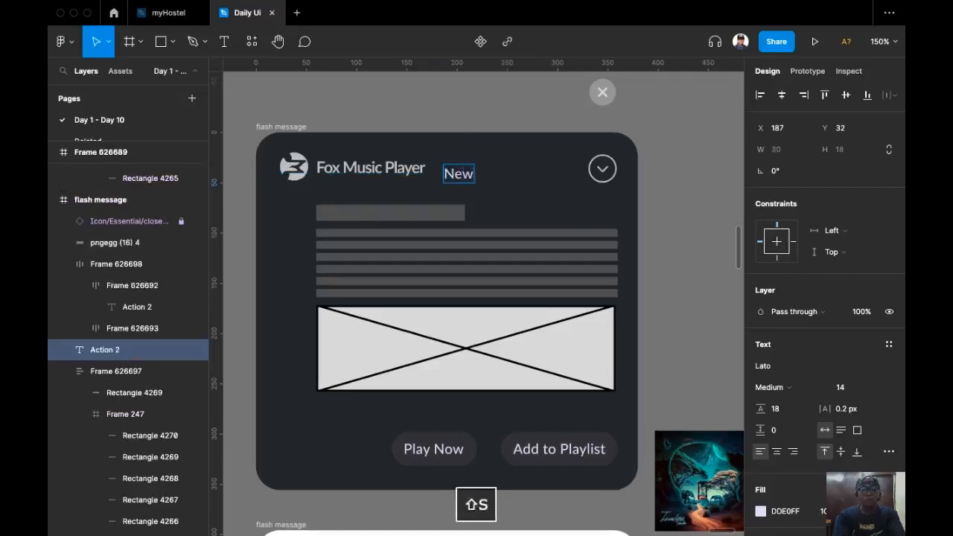
text(s )
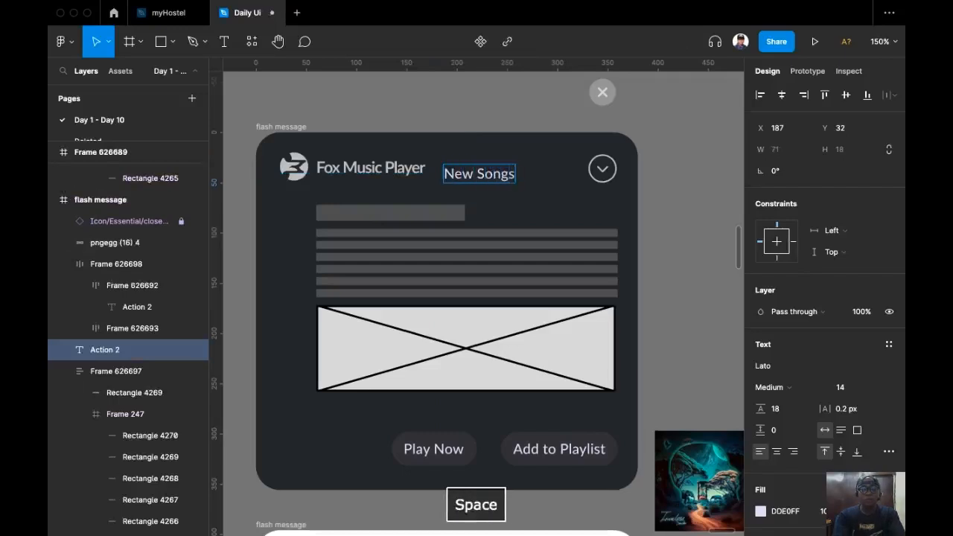
text(Added)
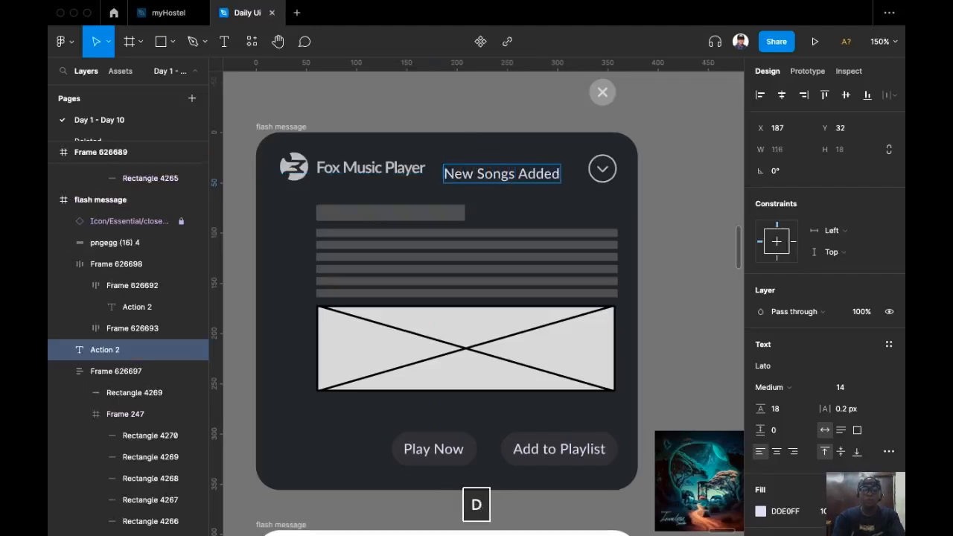
Step: Change the copied label's capitalisation so that it reads "New songs added"
click(527, 172)
key(BackSpace)
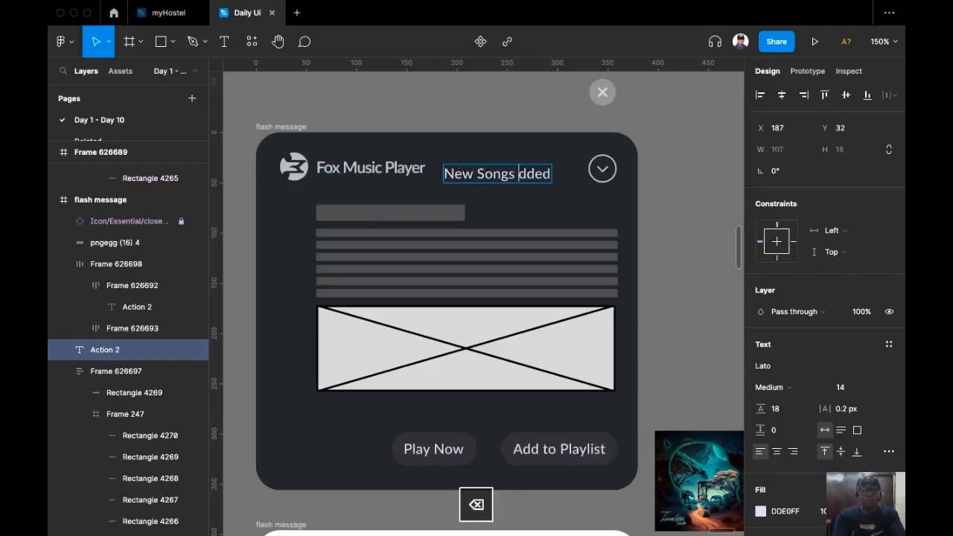
text(a)
click(484, 173)
key(BackSpace)
text(s)
key(Escape)
click(492, 120)
Step: Cut the "New songs added" text and replace the card's short title placeholder bar with it
click(484, 174)
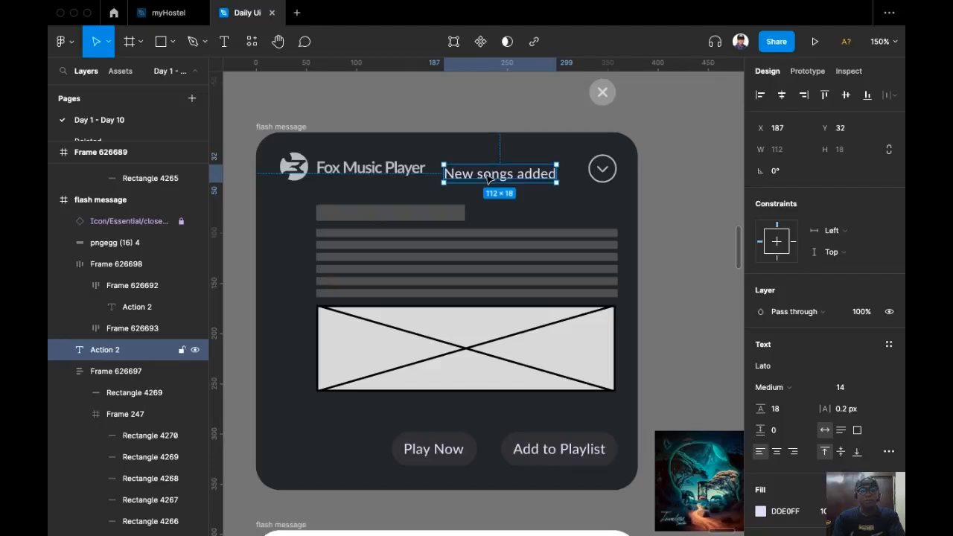
key(super+x)
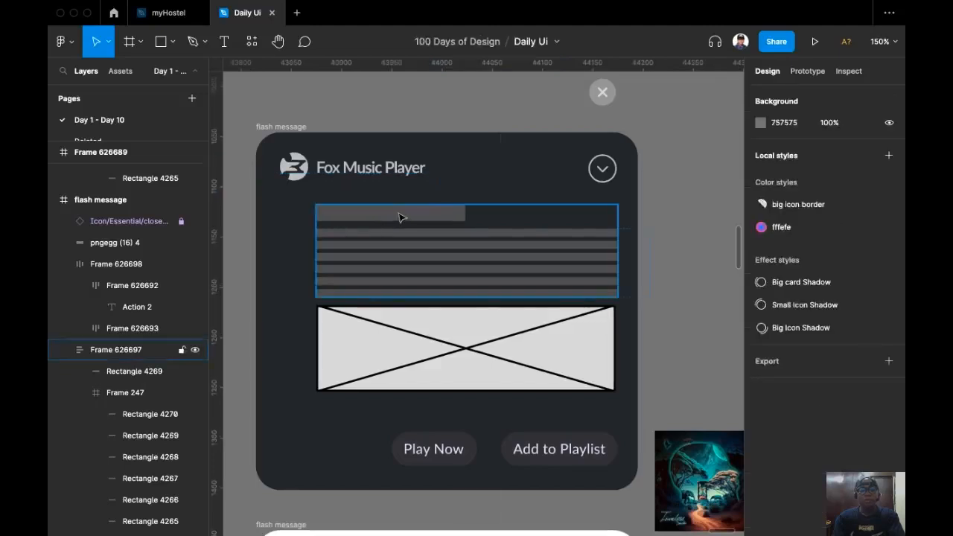
double_click(400, 215)
key(shift+super+r)
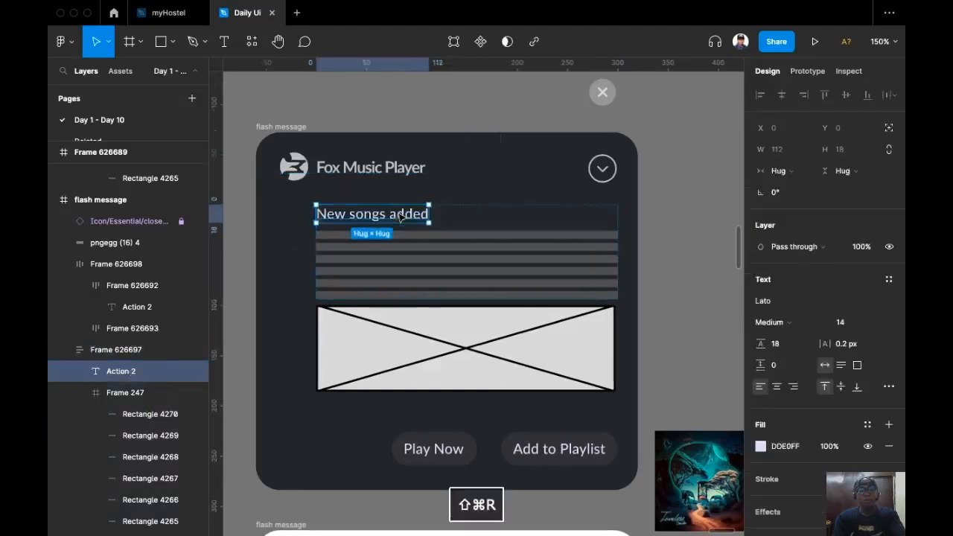
Step: Set the "New songs added" title's font size to 16 and its weight to Bold
click(878, 325)
click(859, 354)
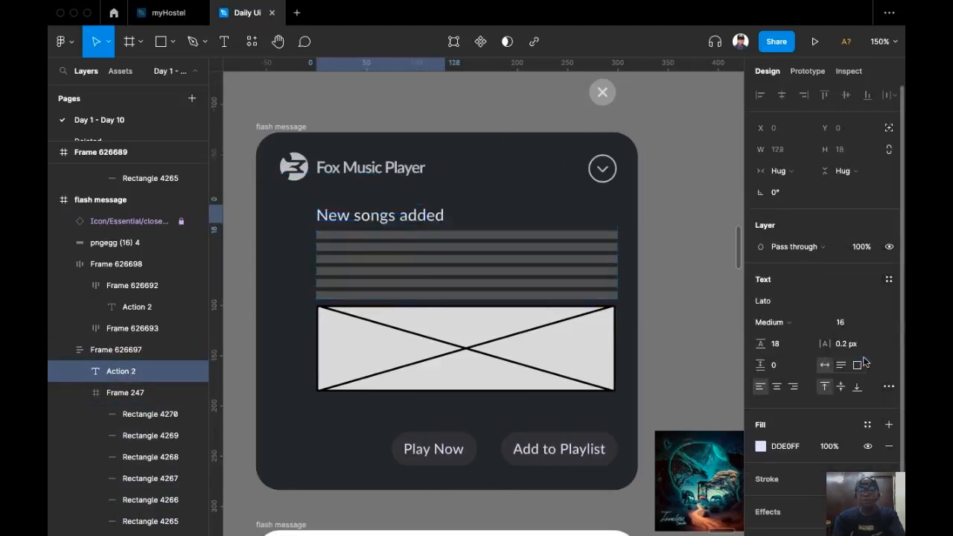
click(822, 323)
click(788, 354)
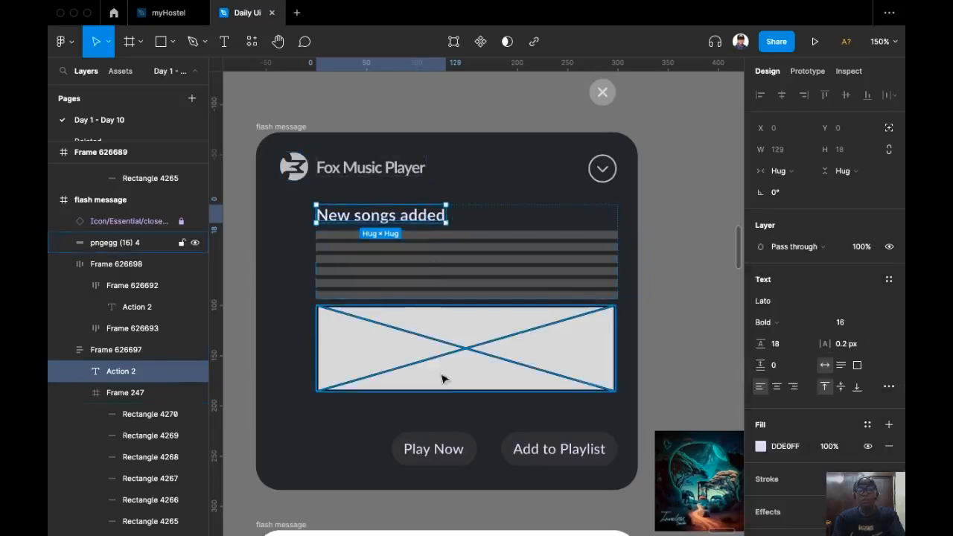
Step: Draw a text box about 317 wide on the empty canvas beside the card and set its height to 68, matching the body placeholder
click(519, 283)
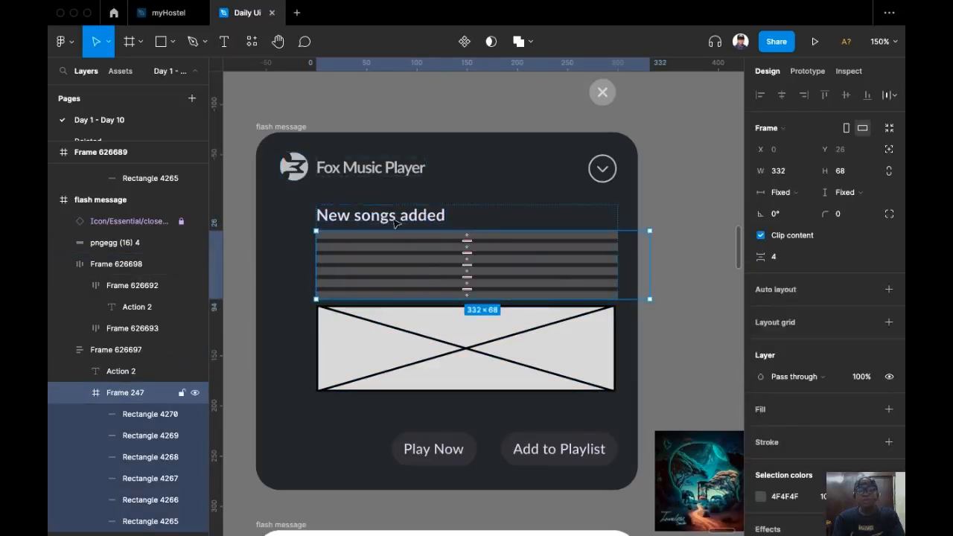
click(224, 41)
scroll(382, 132, right, 2)
scroll(417, 123, down, 3)
drag(502, 122, 662, 171)
click(844, 151)
text(68)
key(Return)
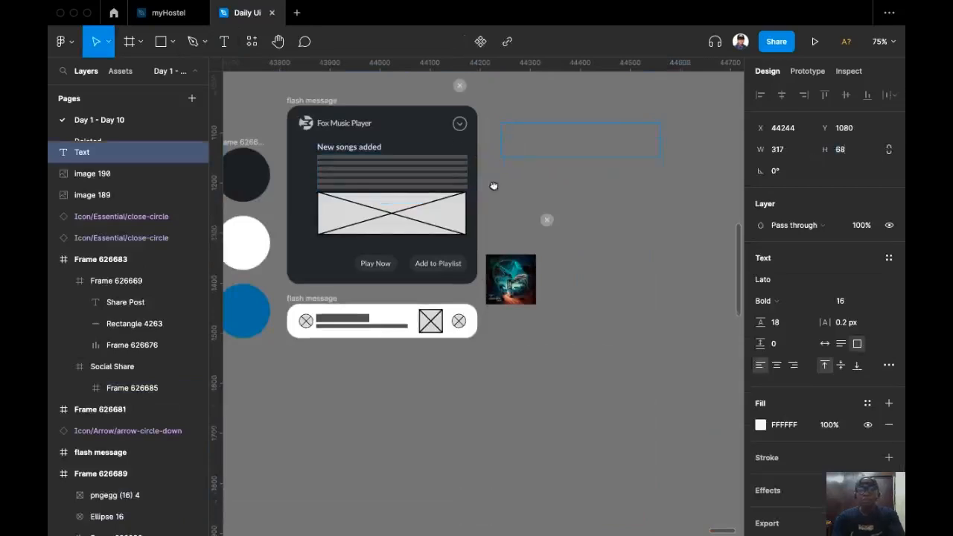
Step: Enter "Fox musick player hass detected new songan on your device. Davido - Timeless Album" in the new text box
scroll(492, 175, up, 1)
text(Fox musick player hass detected n)
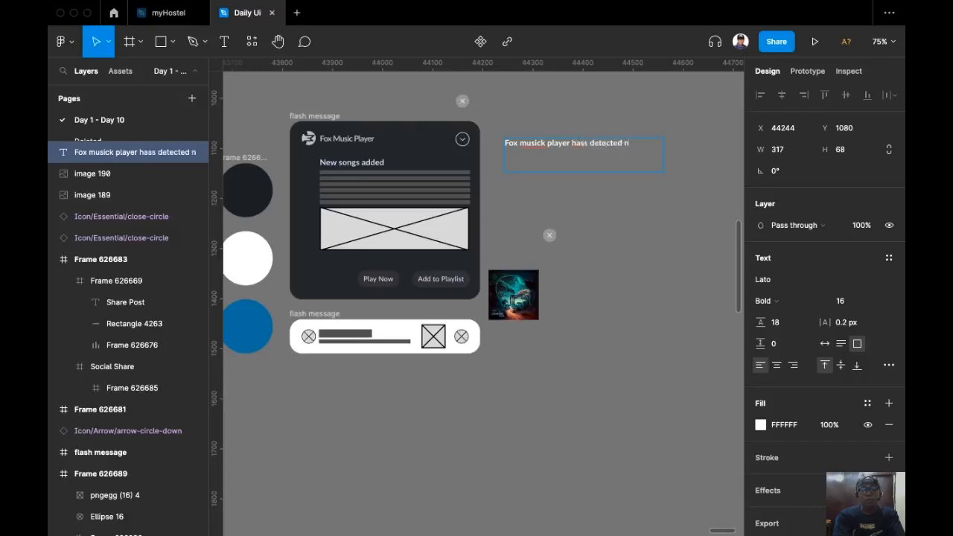
text(ew songan )
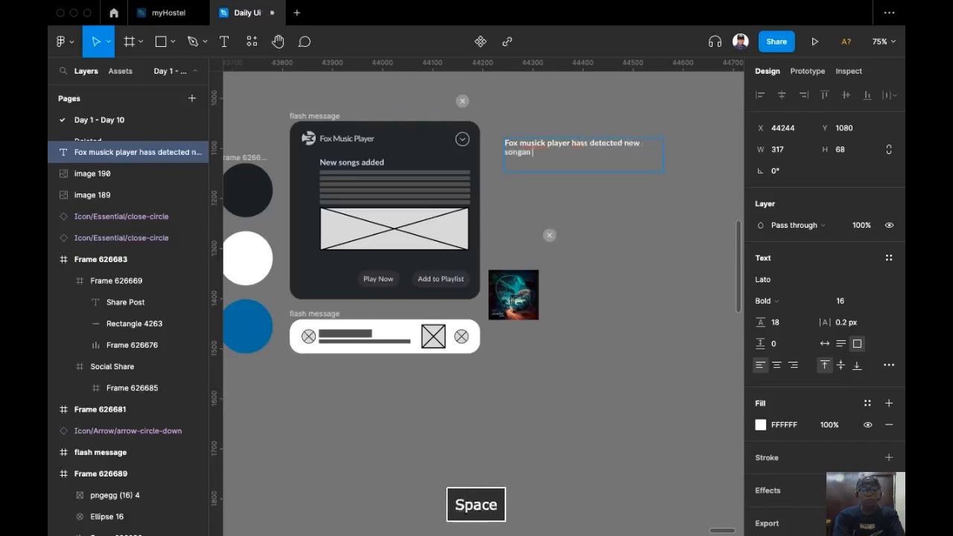
text(on your mo)
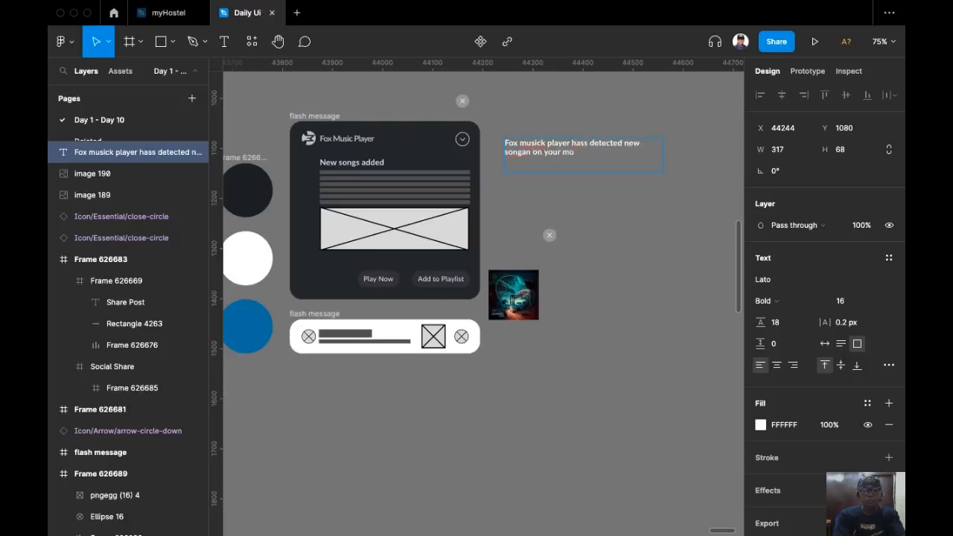
text(bile de)
key(BackSpace)
key(BackSpace)
text(devic)
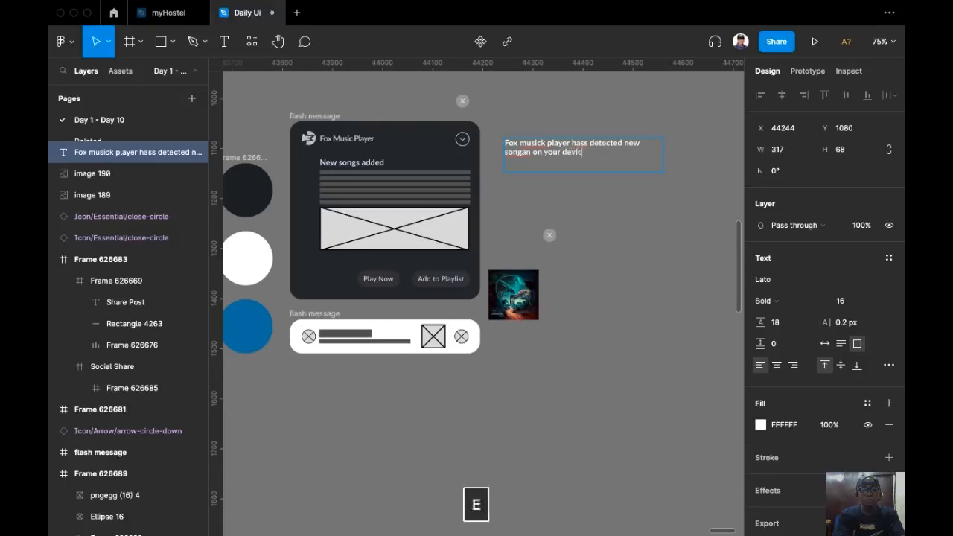
text(e. Davido - Timeless Ap)
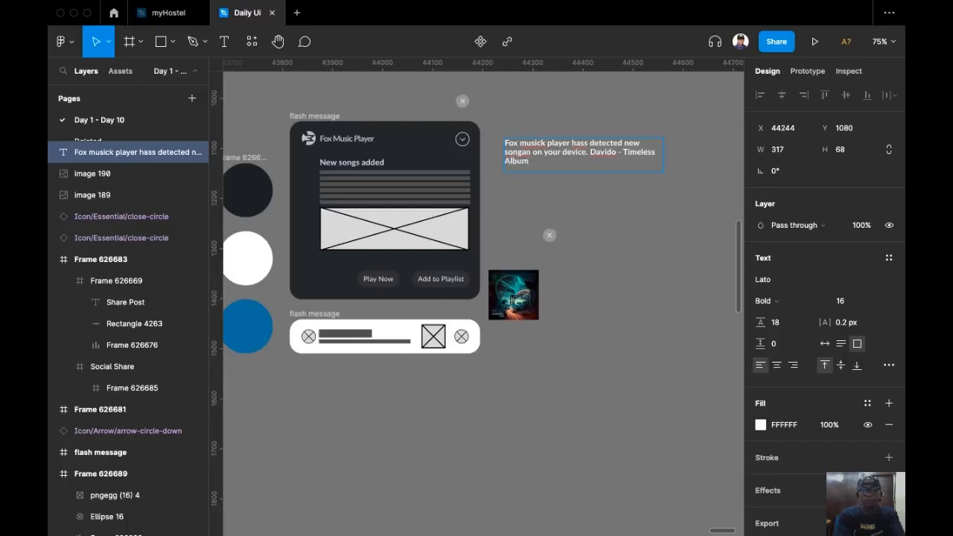
Step: Complete the message text with ". Do you want to play the somgs now?"
text(. Do yout)
key(BackSpace)
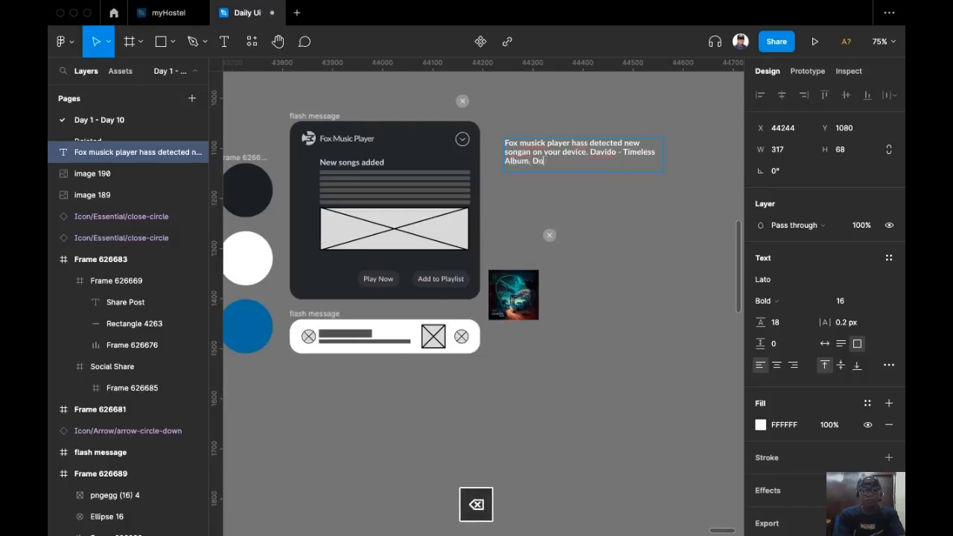
text(want to play)
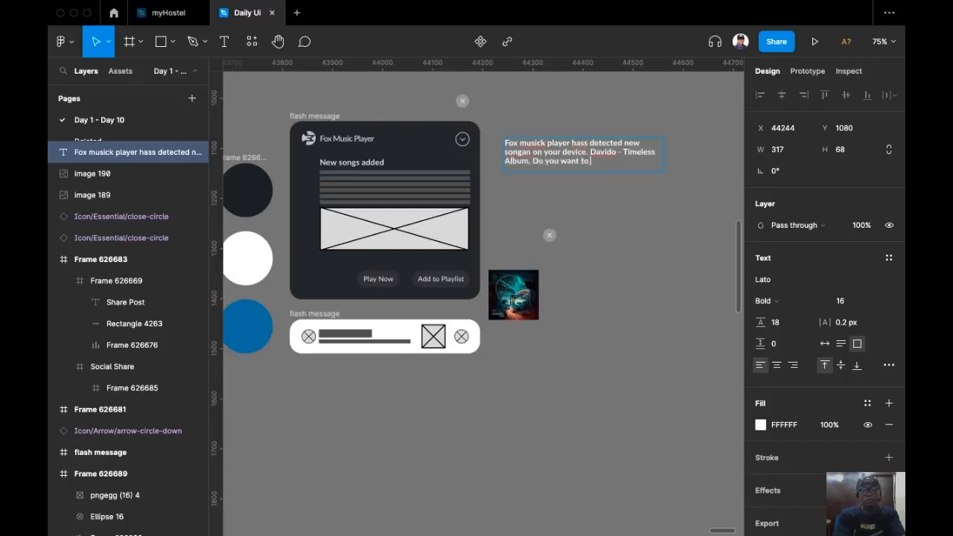
text( the somgs now?)
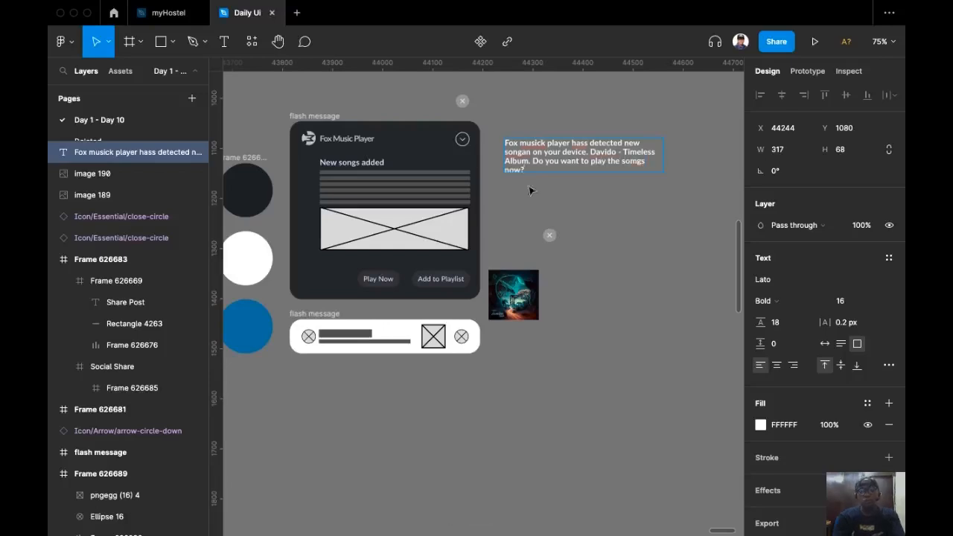
key(Escape)
key(shift+2)
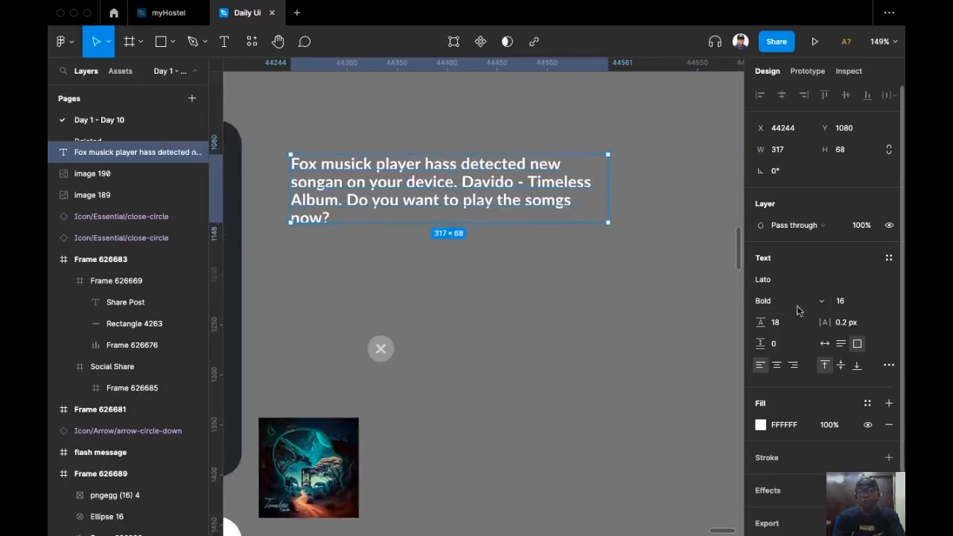
Step: Set the message text's font size to 14 and its weight to Regular
click(873, 300)
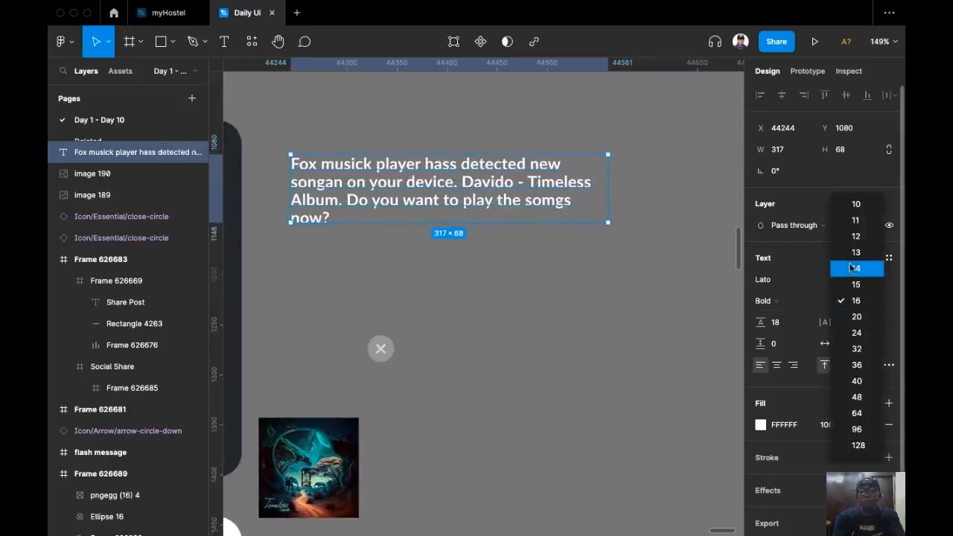
click(857, 268)
click(788, 301)
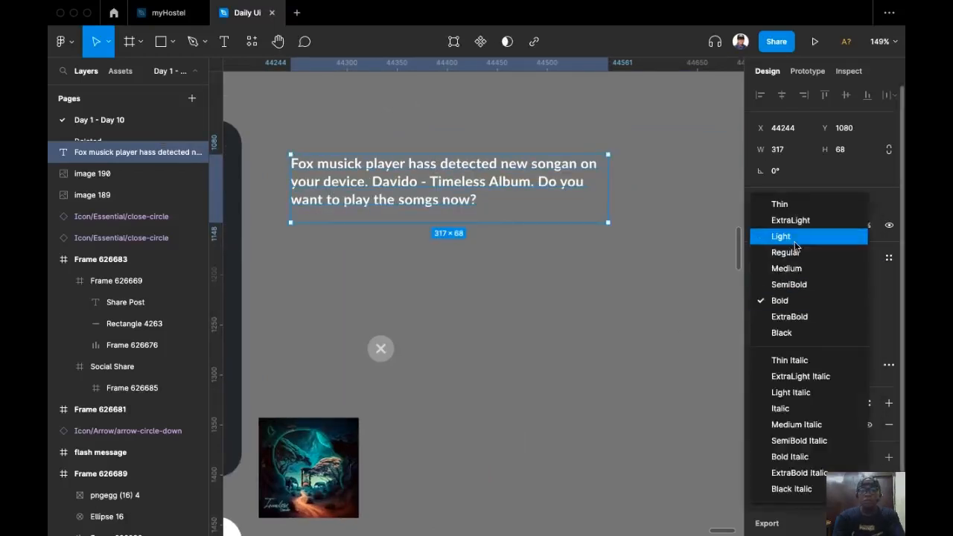
click(799, 253)
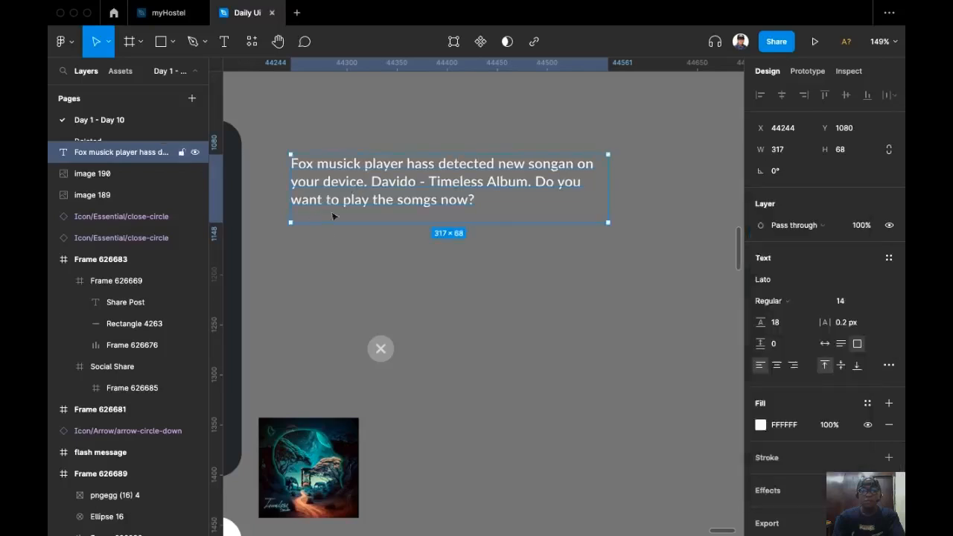
Step: Correct "musick" to "music" and "hass" to "has" in the message text
key(Escape)
double_click(346, 186)
click(343, 199)
right_click(343, 163)
click(372, 171)
right_click(408, 171)
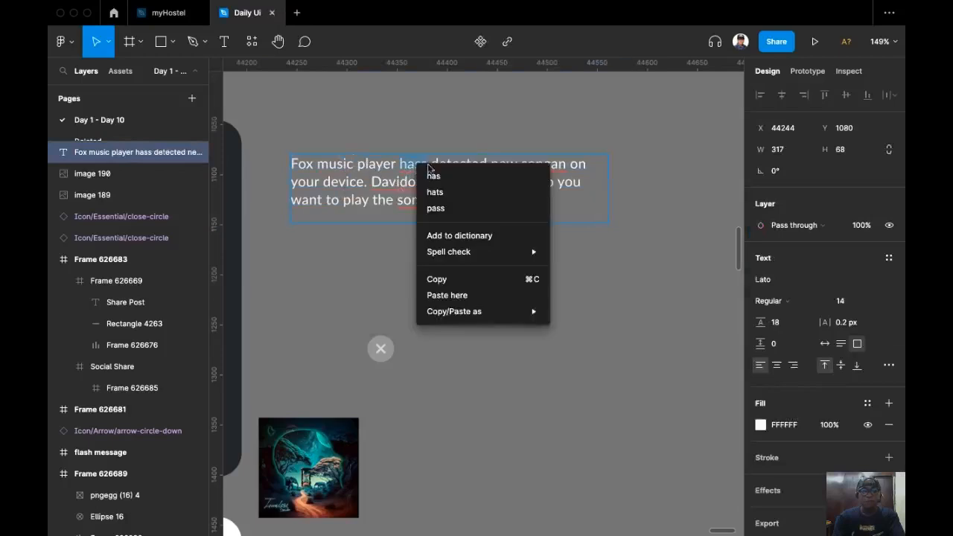
click(431, 174)
Step: Correct "songan" to "song" and "somgs" to "songs" in the message text
right_click(534, 165)
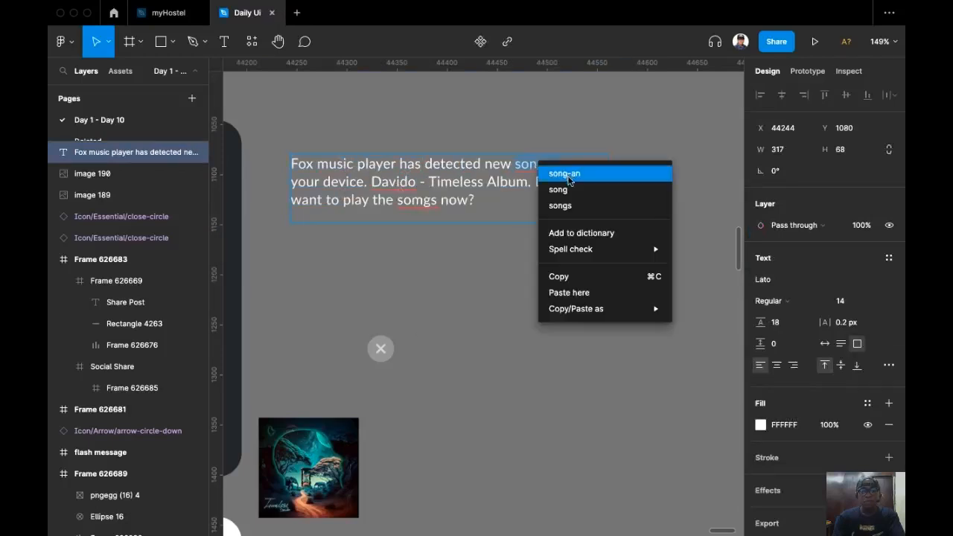
click(527, 171)
click(552, 167)
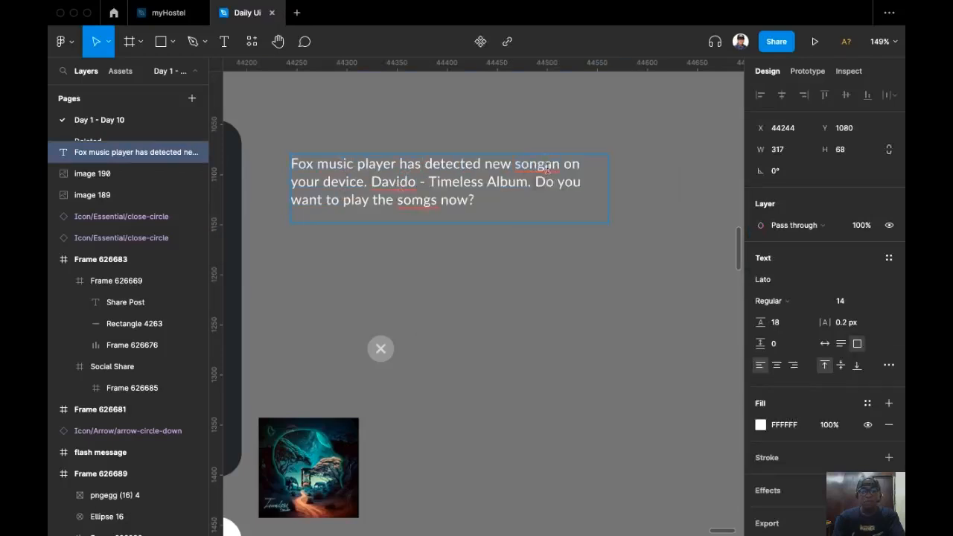
key(Right)
key(BackSpace)
key(Right)
key(BackSpace)
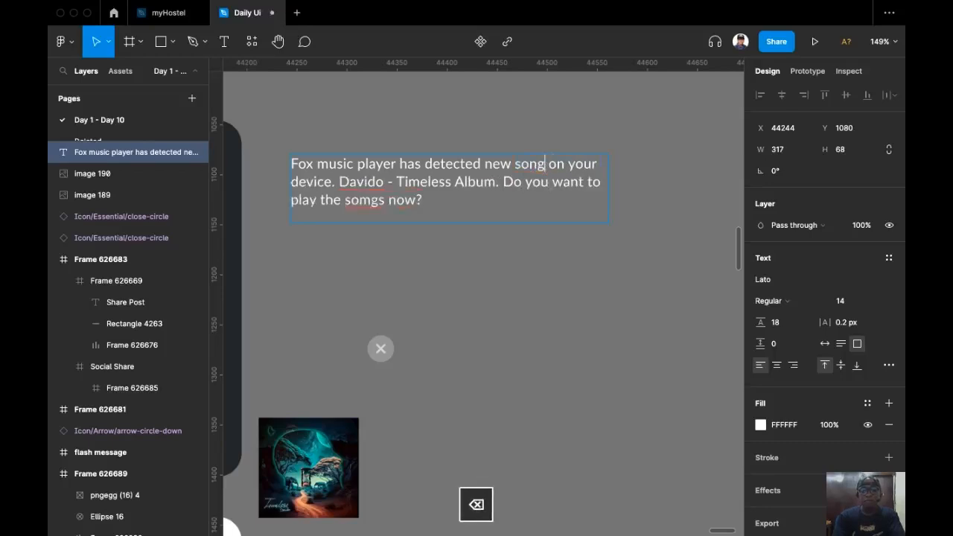
right_click(369, 199)
click(395, 210)
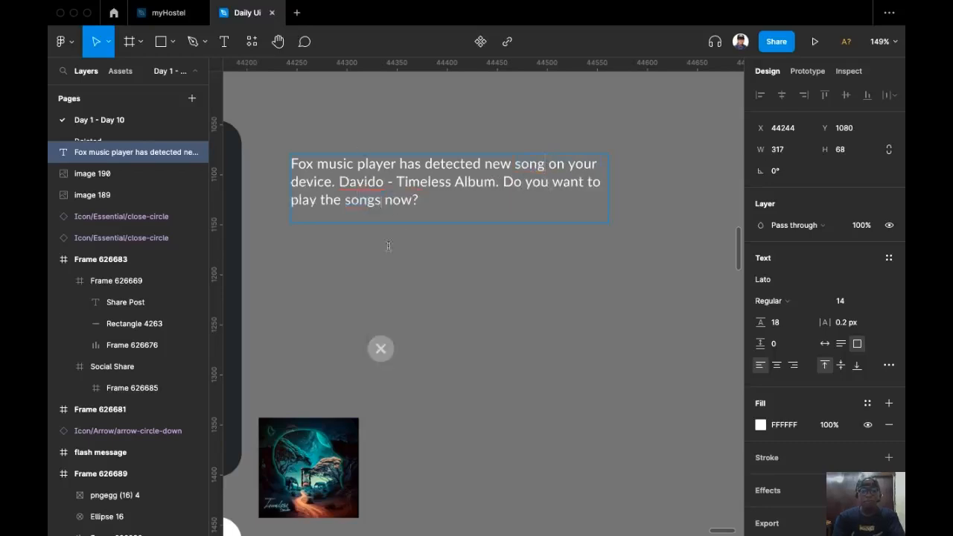
Step: Fit the message text box's height to its text with auto height, and switch its resizing to the truncating option in the type settings
key(Escape)
scroll(362, 257, left, 3)
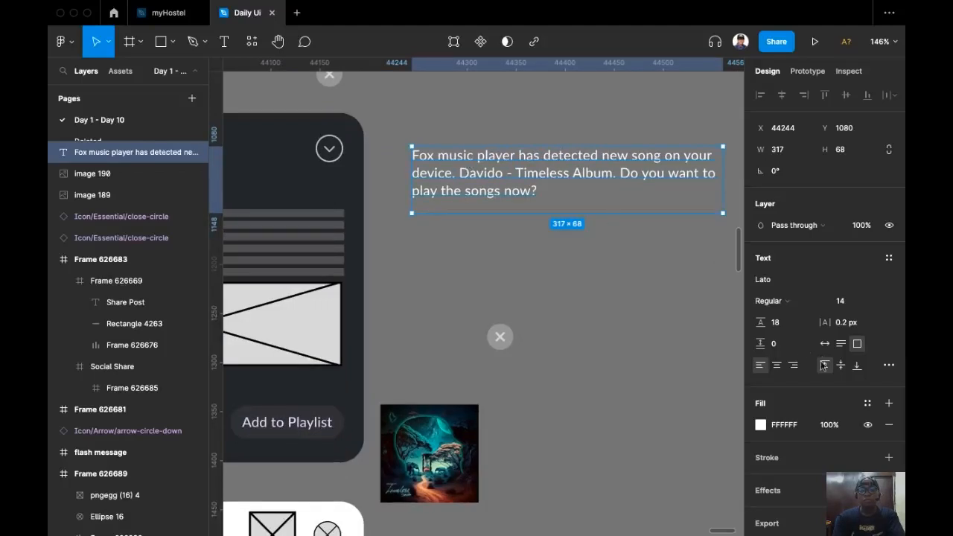
click(841, 344)
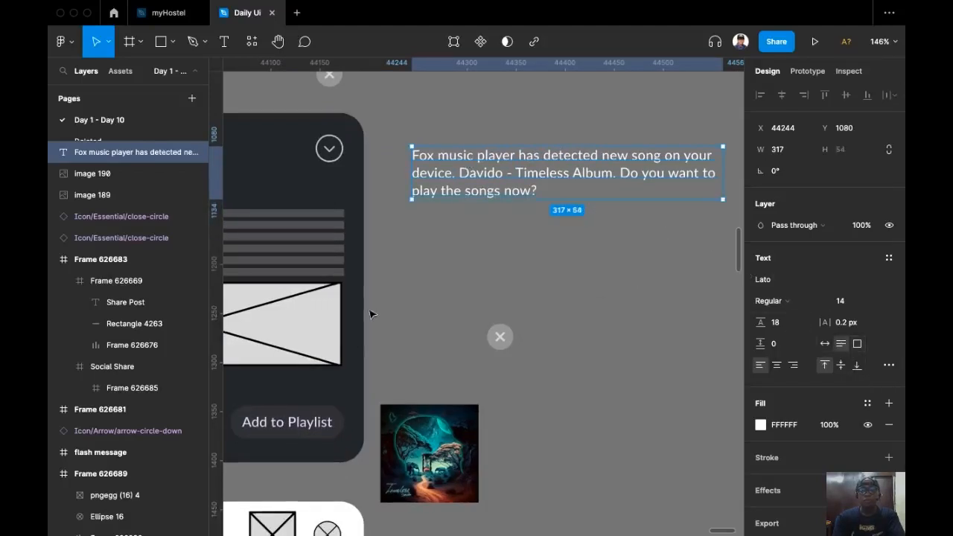
scroll(446, 308, left, 3)
scroll(492, 324, down, 2)
scroll(529, 338, up, 2)
scroll(548, 311, right, 3)
scroll(548, 312, up, 1)
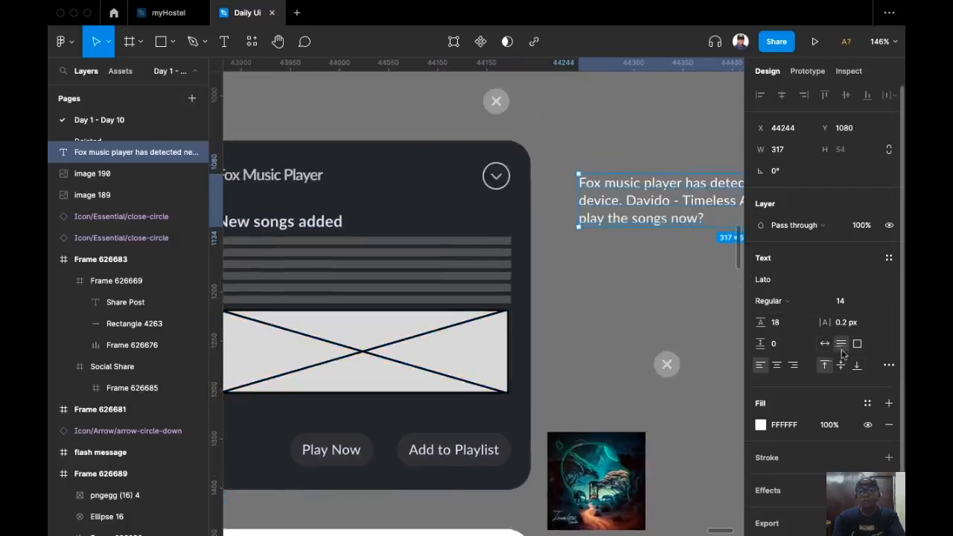
click(888, 366)
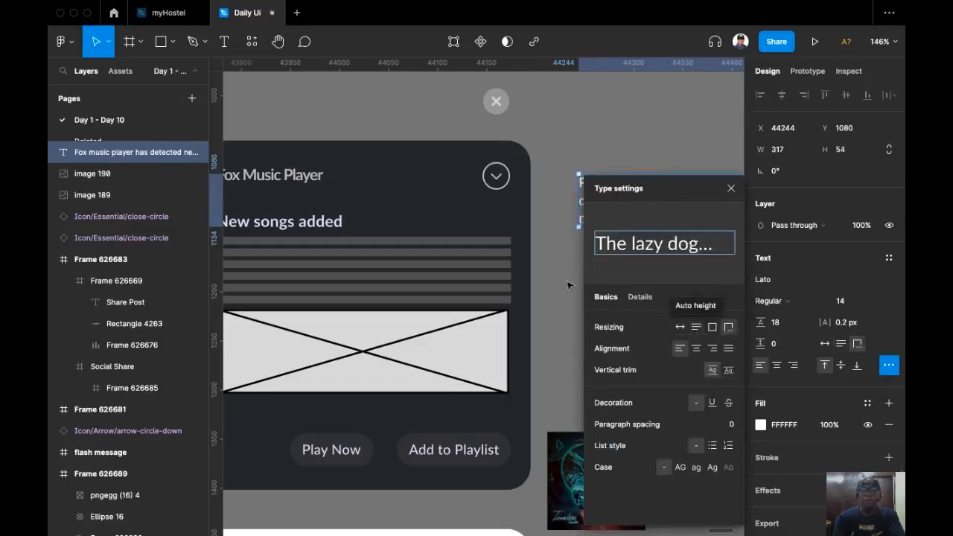
click(536, 134)
Step: Replace the grey placeholder lines below "New songs added" with the message text and narrow its box to 300 wide
scroll(489, 260, right, 3)
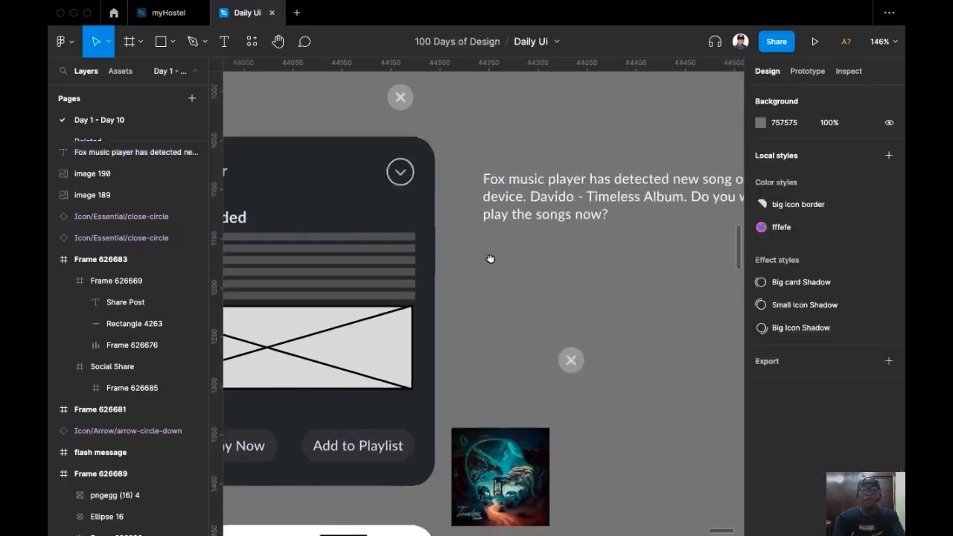
click(573, 216)
scroll(491, 216, right, 5)
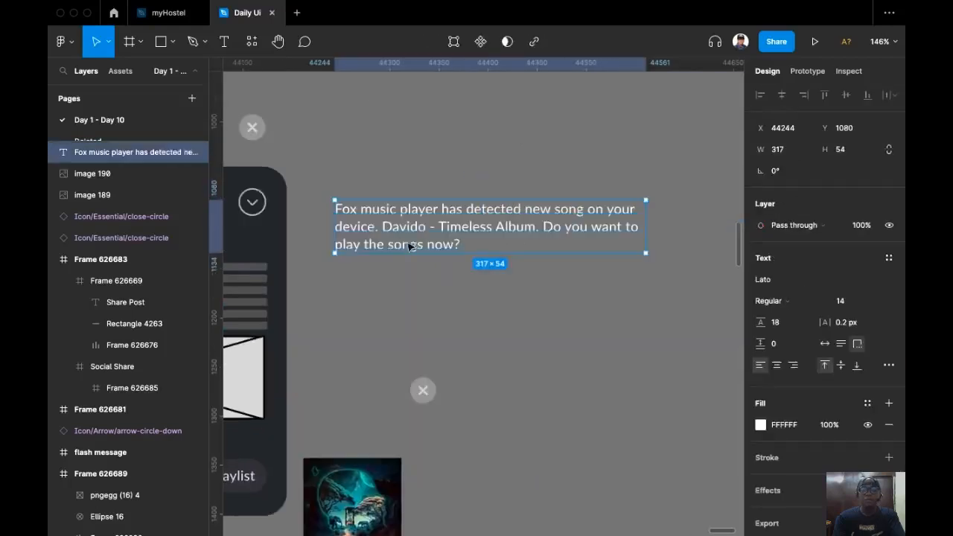
scroll(517, 275, left, 10)
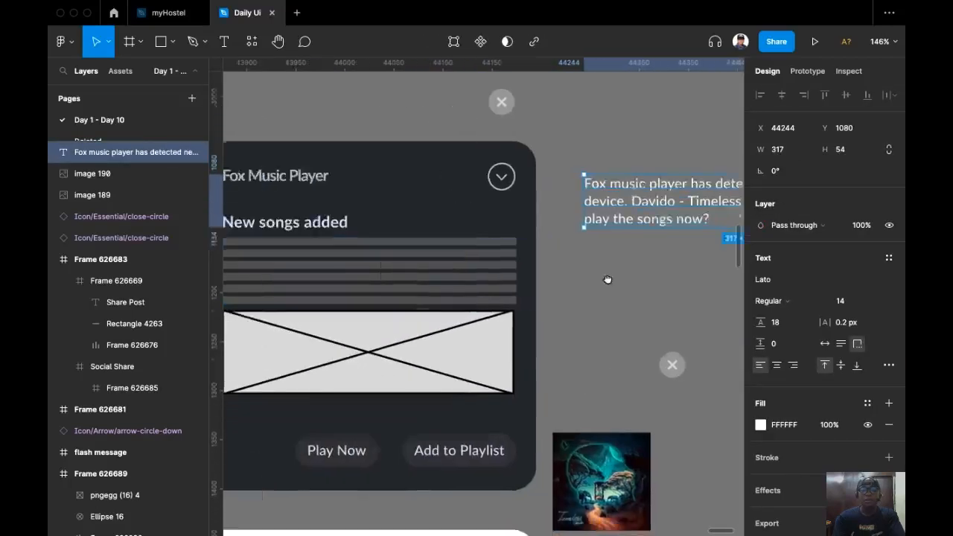
scroll(615, 285, down, 5)
scroll(602, 270, up, 3)
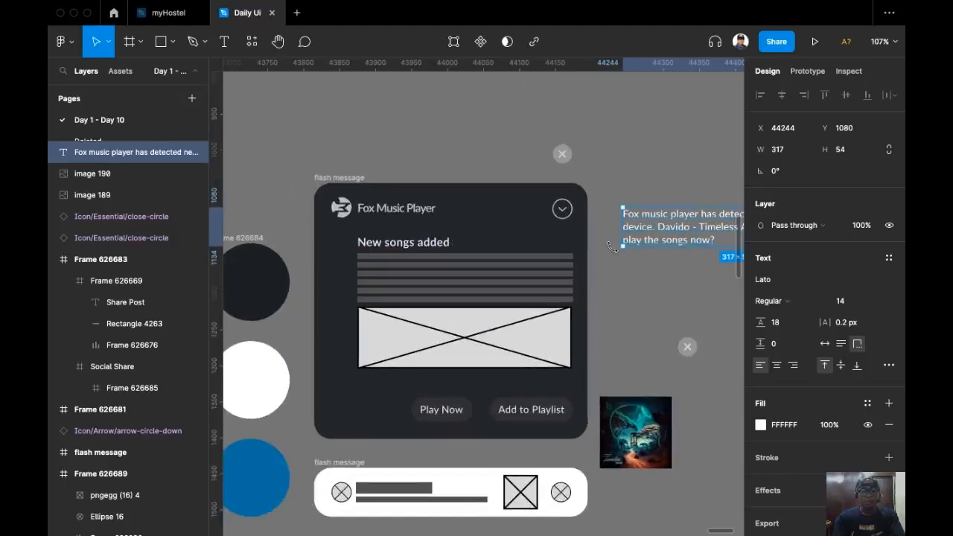
key(super+x)
click(422, 293)
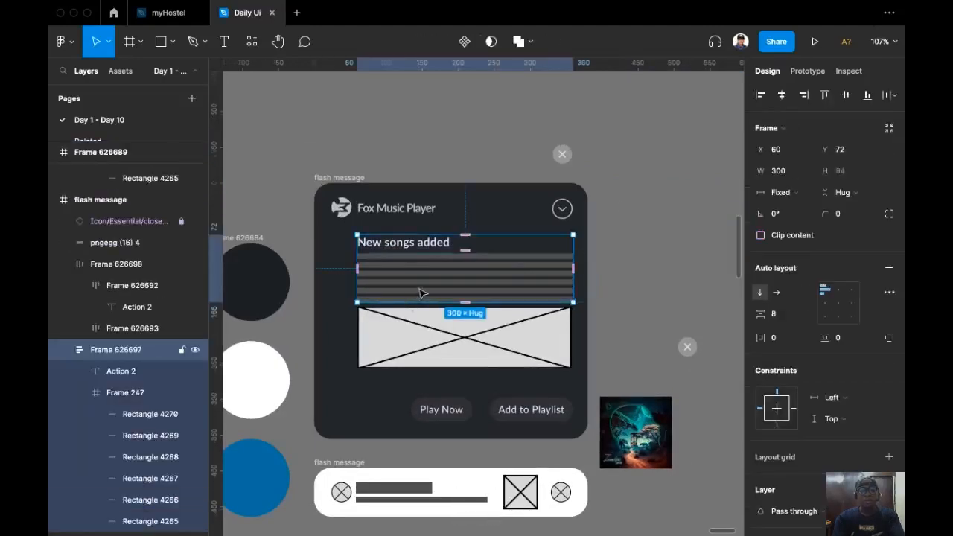
click(421, 293)
key(super+shift+r)
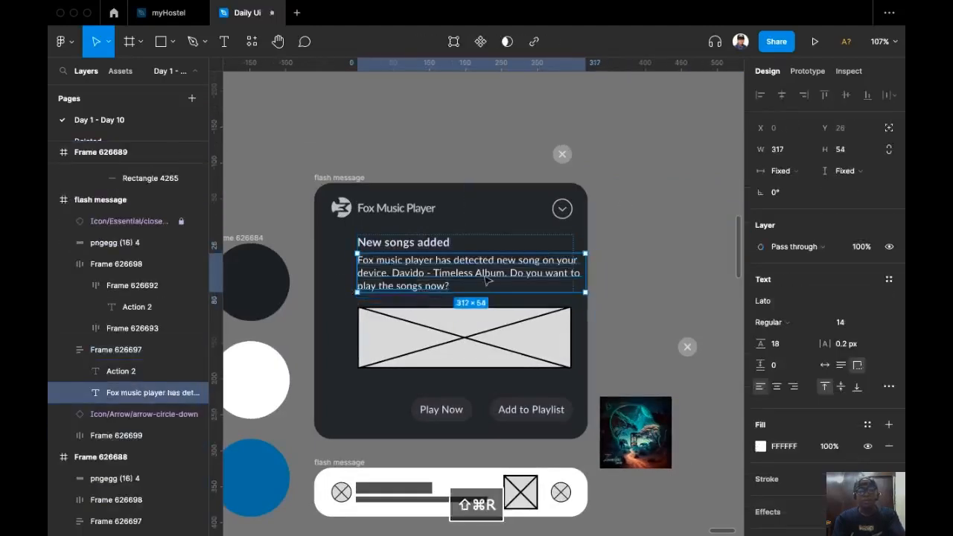
drag(586, 273, 574, 274)
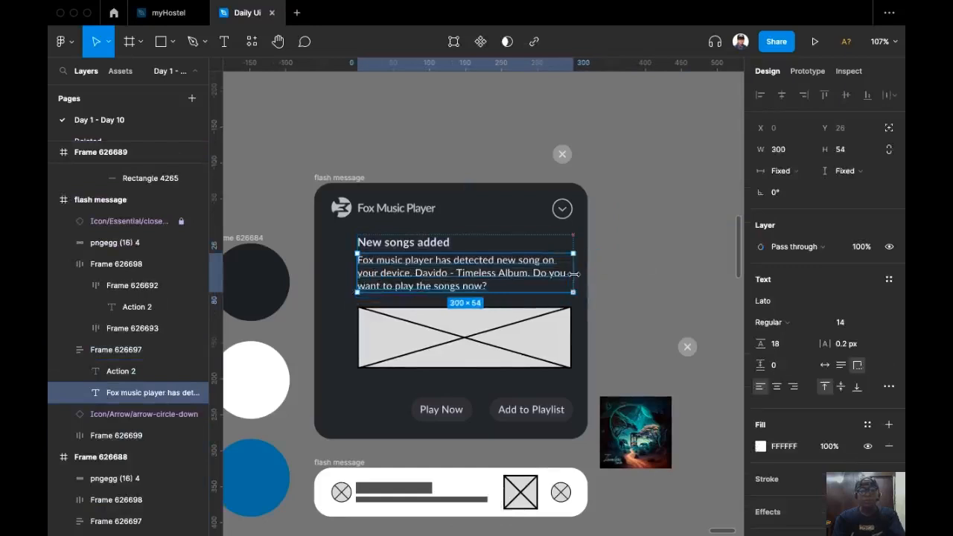
click(634, 296)
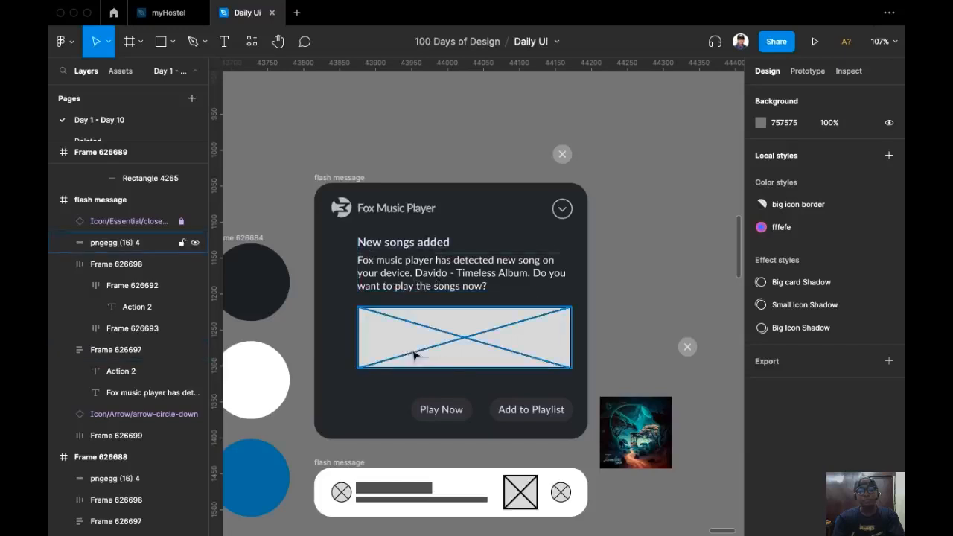
Step: Duplicate the album cover image onto the empty canvas beside the dark card's upper part
click(503, 344)
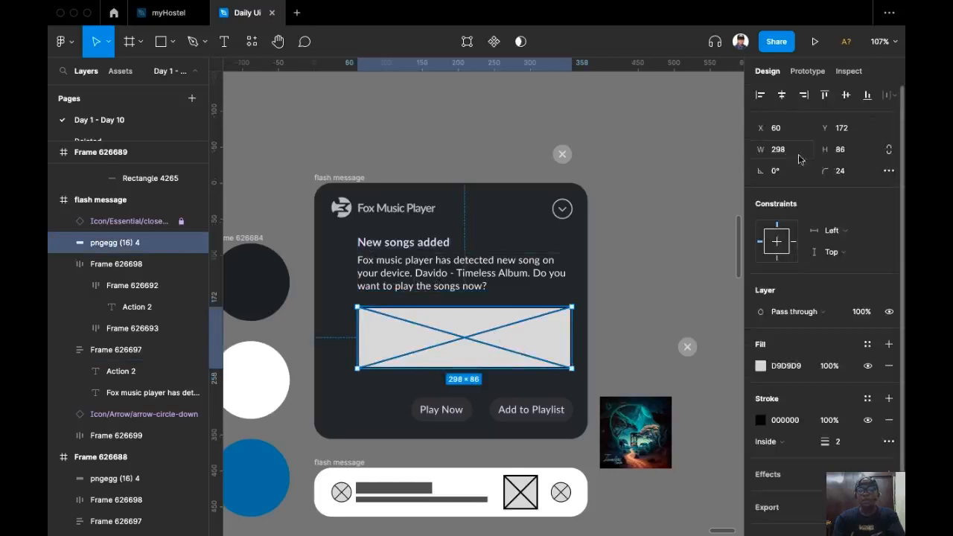
click(644, 445)
drag(659, 233, 659, 232)
click(498, 344)
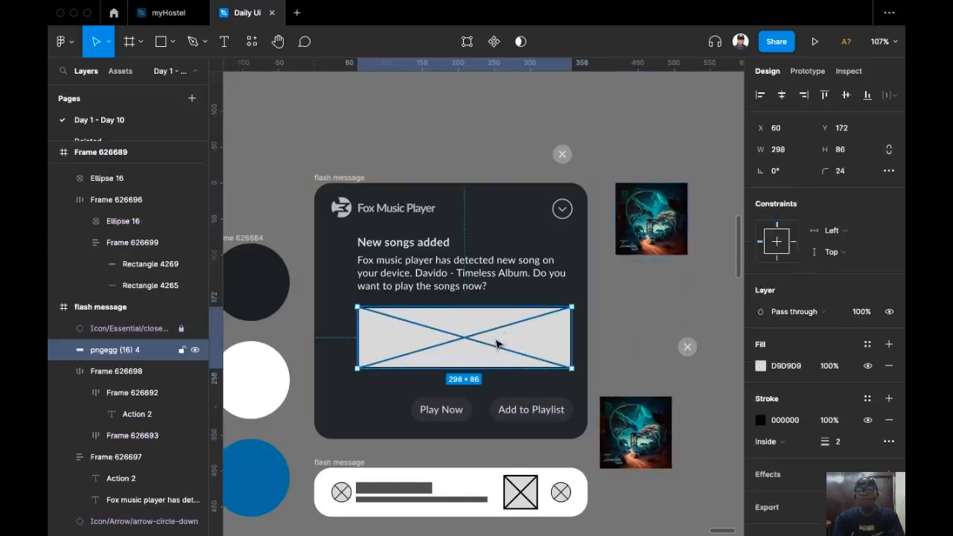
click(668, 220)
click(788, 154)
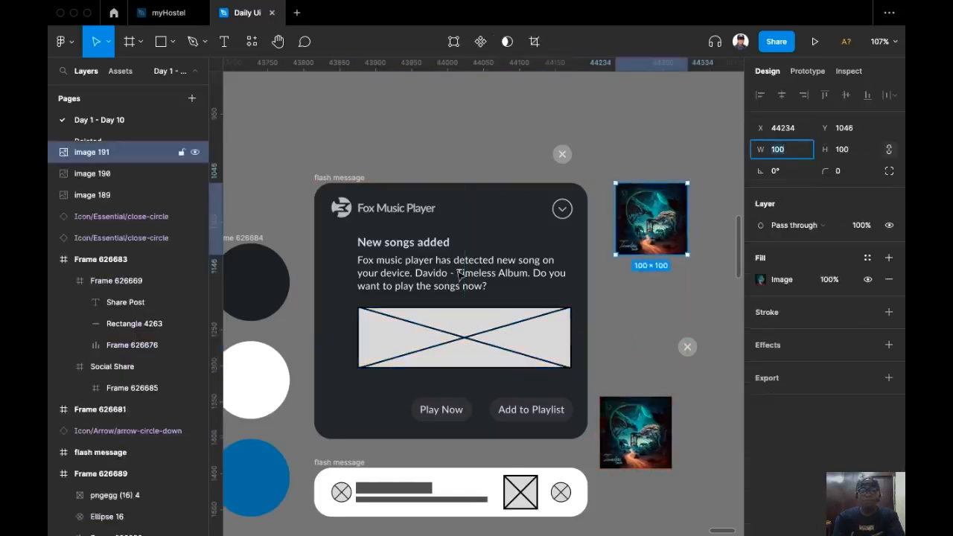
Step: Place the album cover copy over the card's image placeholder and resize it to 298 × 86 to match
drag(670, 211, 571, 333)
drag(441, 343, 358, 337)
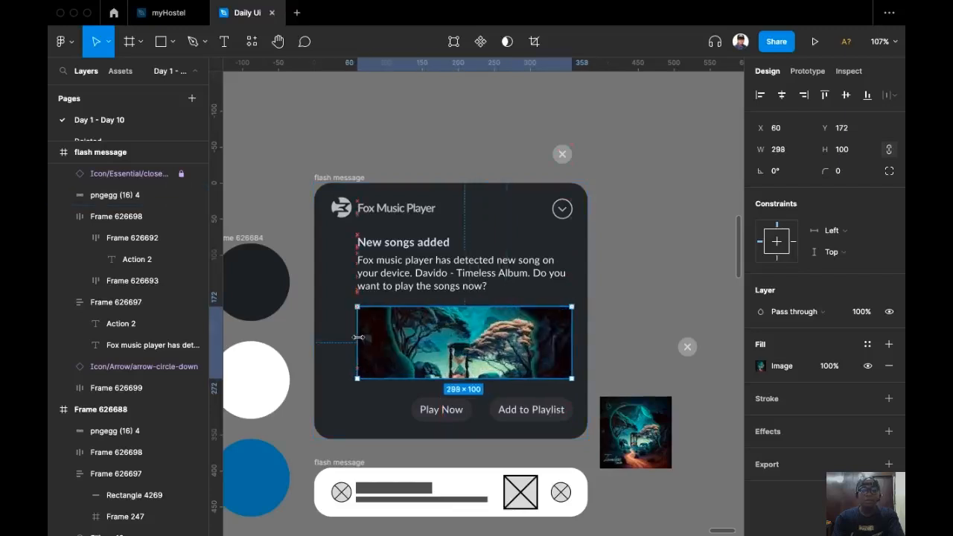
mouse_move(462, 378)
mouse_down()
mouse_move(462, 341)
mouse_move(460, 367)
mouse_up()
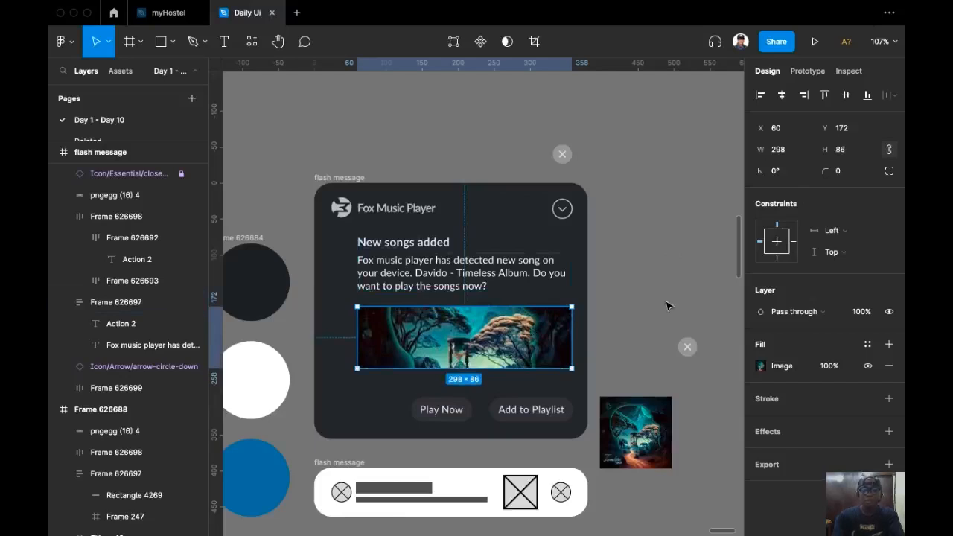
Step: Send the album cover image behind the crossed image placeholder and delete the placeholder
key([)
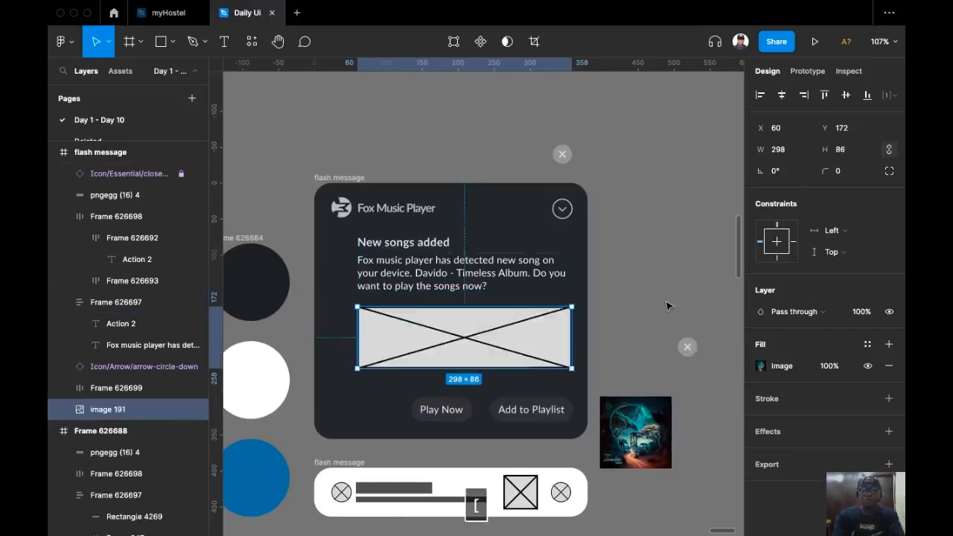
click(620, 306)
click(550, 352)
key(Delete)
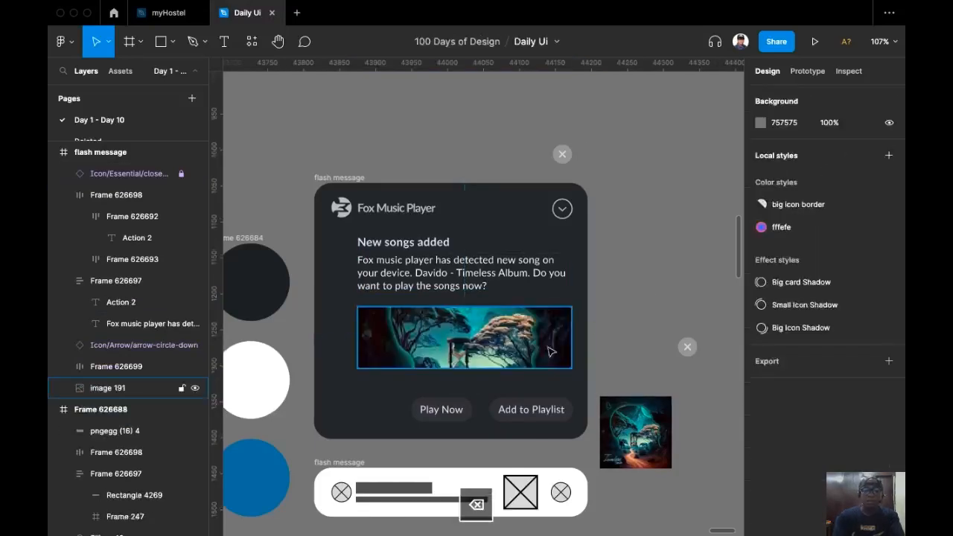
Step: Set the card's album cover image corner radius to 8
click(526, 350)
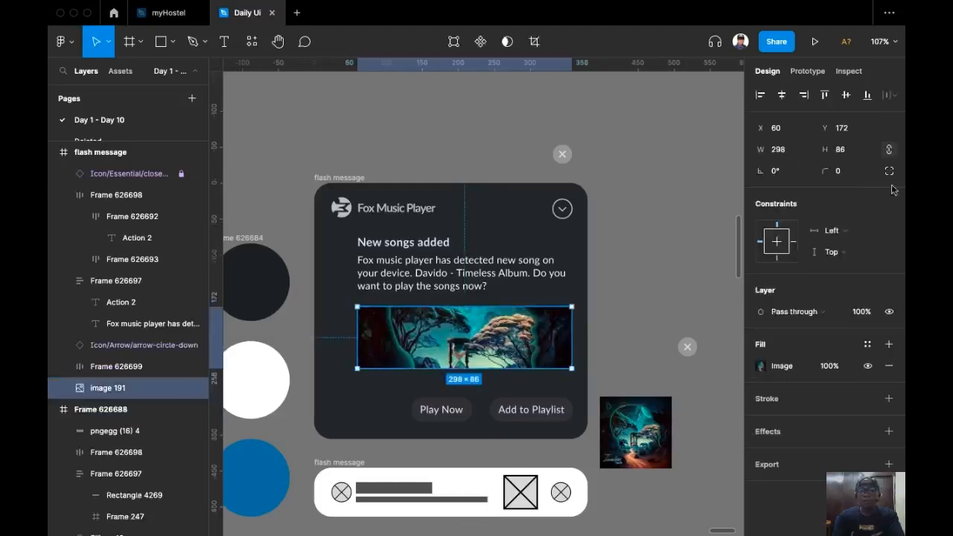
click(841, 170)
text(8)
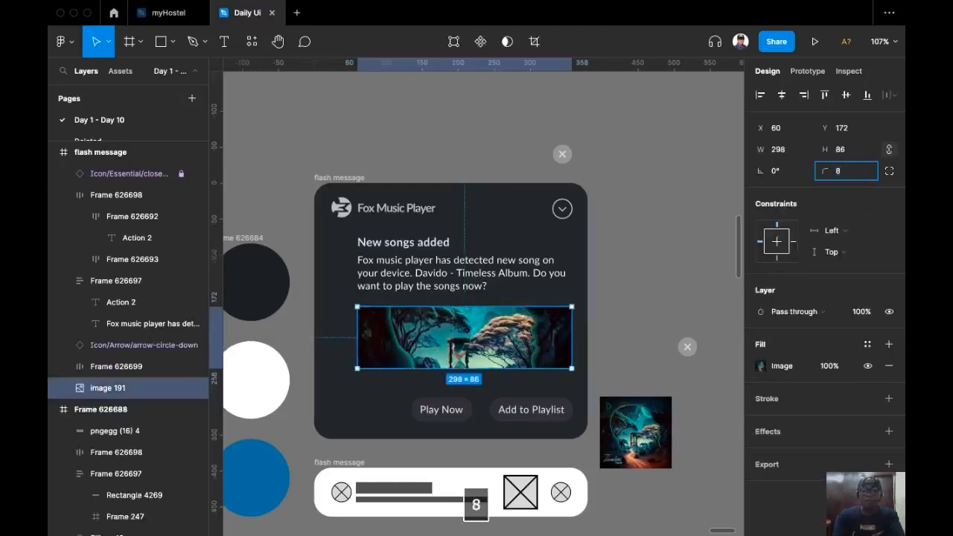
key(Return)
click(649, 242)
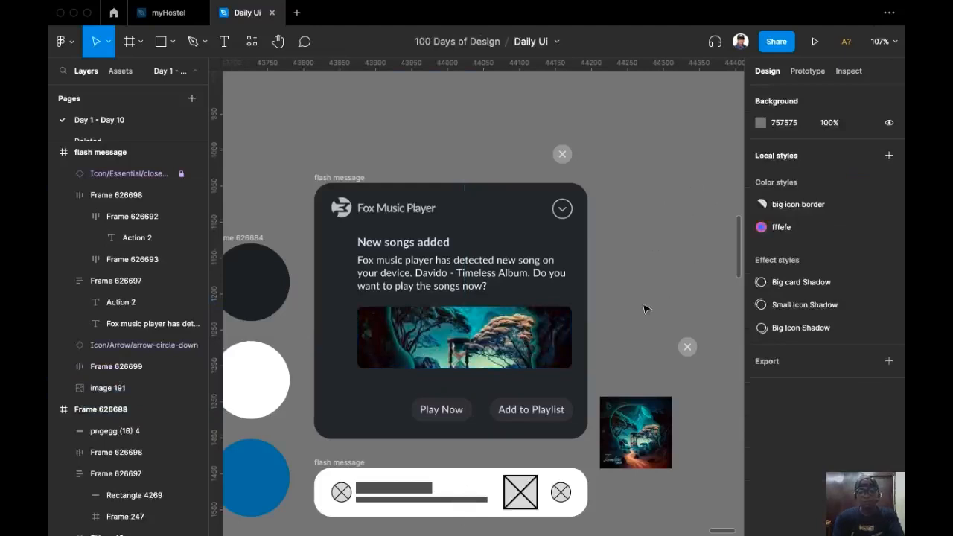
Step: Reorder the action buttons so Play Now comes after Add to Playlist, and fill Play Now with the blue 016CA7 from the palette
scroll(650, 304, down, 2)
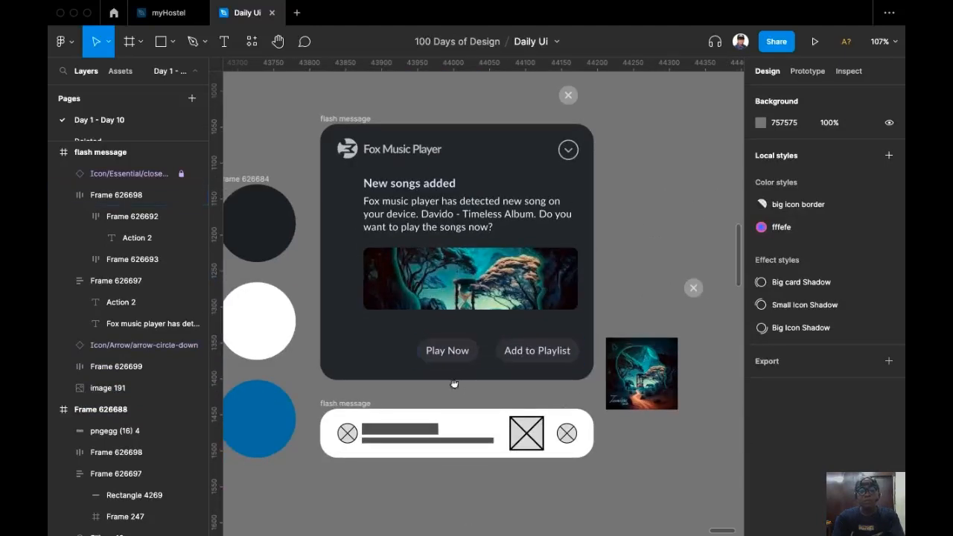
scroll(456, 388, left, 2)
click(567, 351)
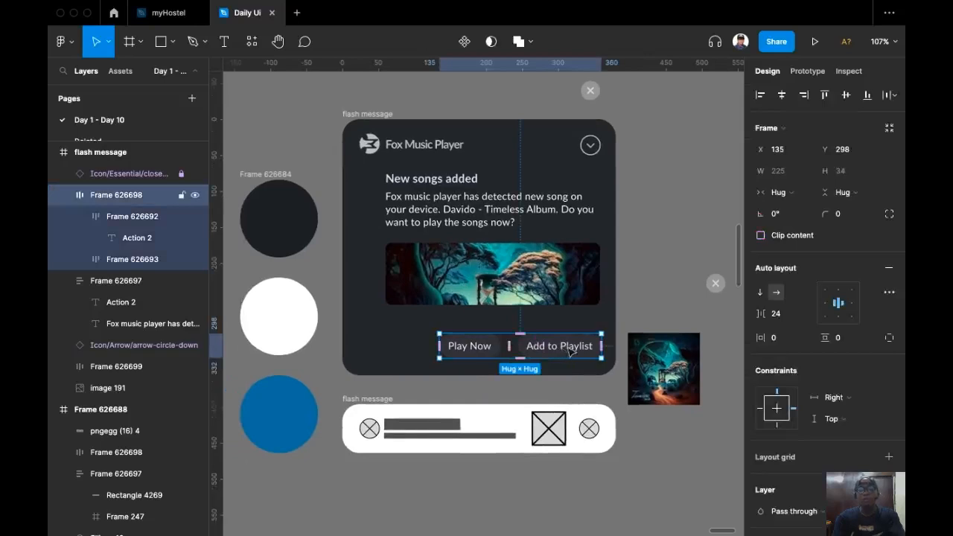
click(480, 350)
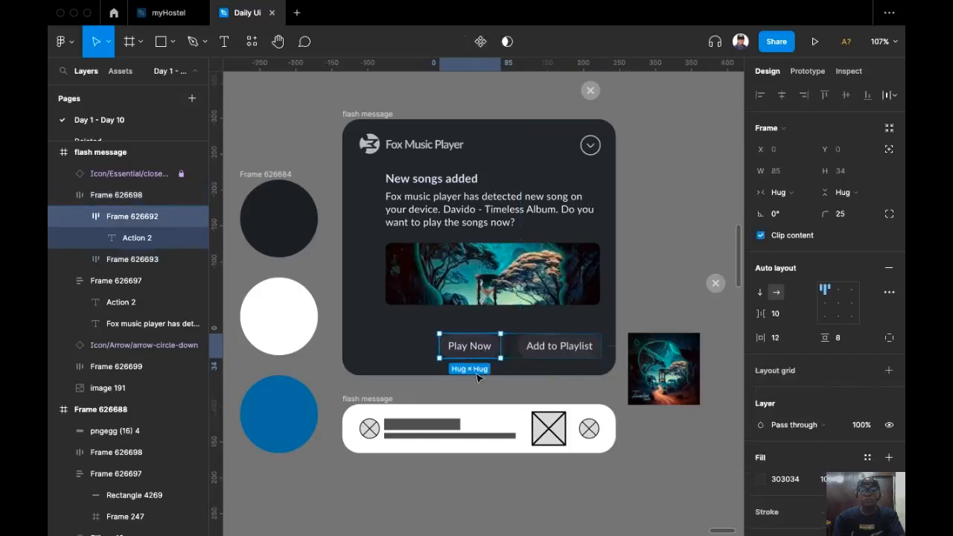
key(Right)
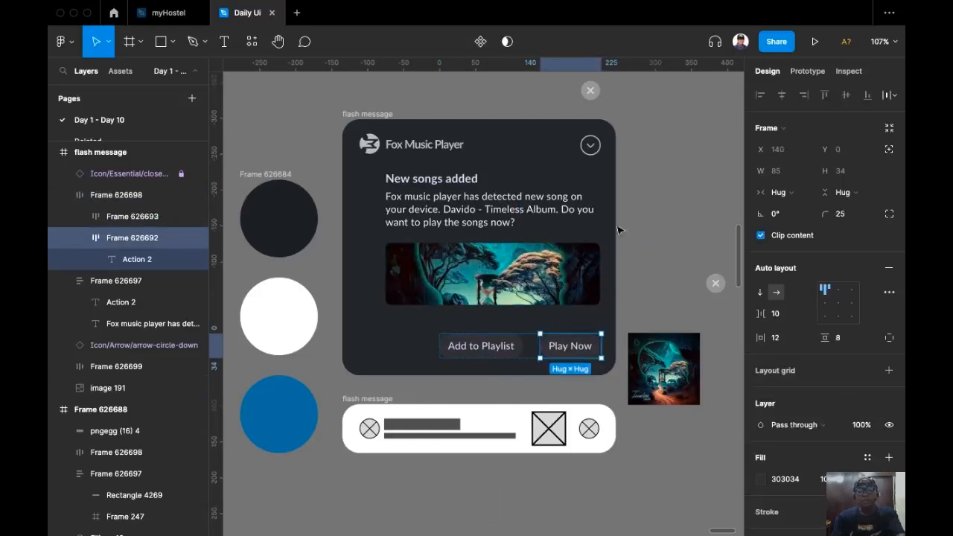
key(i)
click(278, 414)
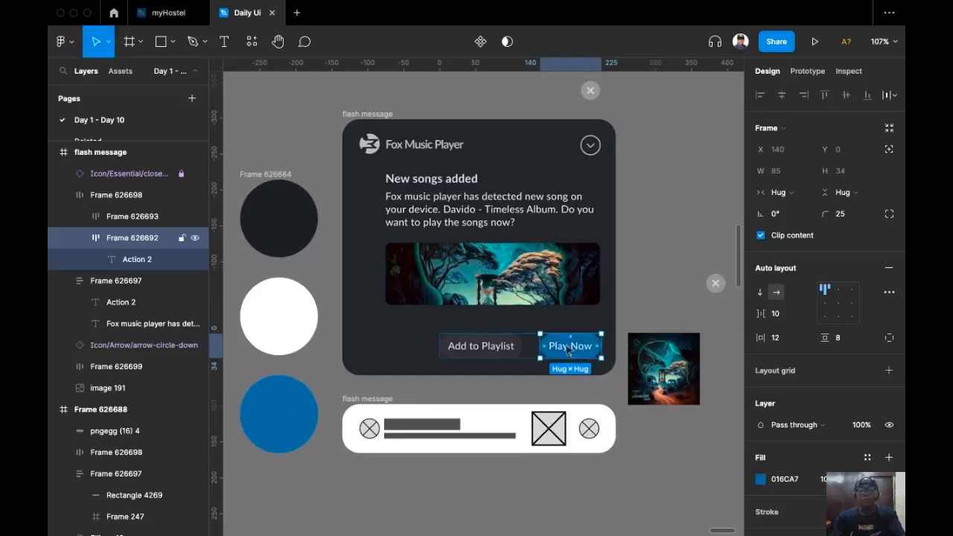
Step: Fill the Add to Playlist button with the card's dark background colour 23262A
click(484, 350)
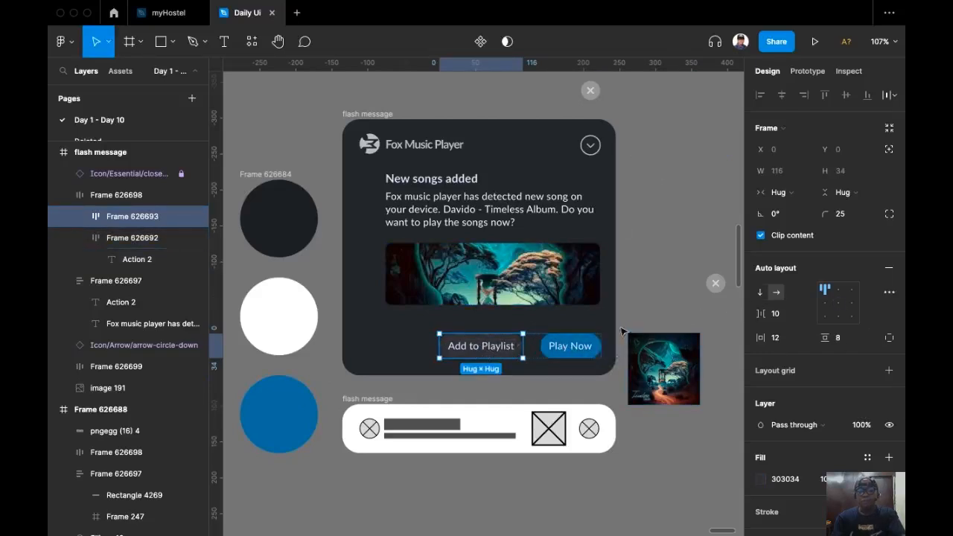
key(i)
click(593, 316)
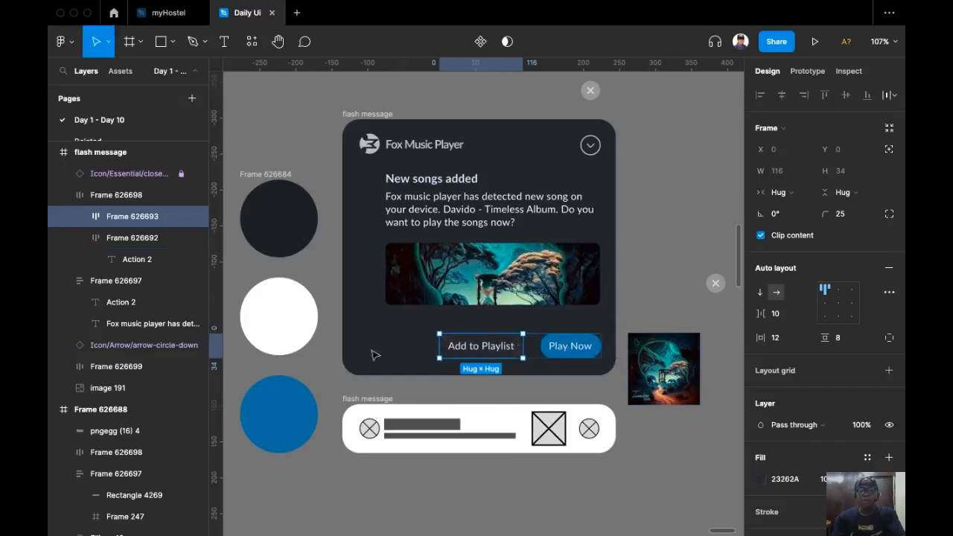
Step: Add an inside stroke of width 1 in white FFFFFF to the Add to Playlist button
scroll(902, 291, down, 3)
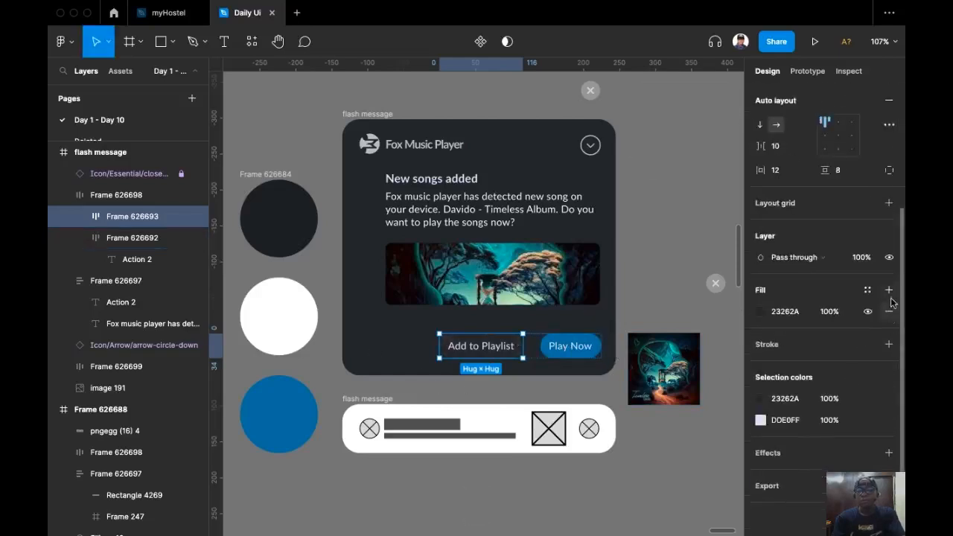
click(889, 344)
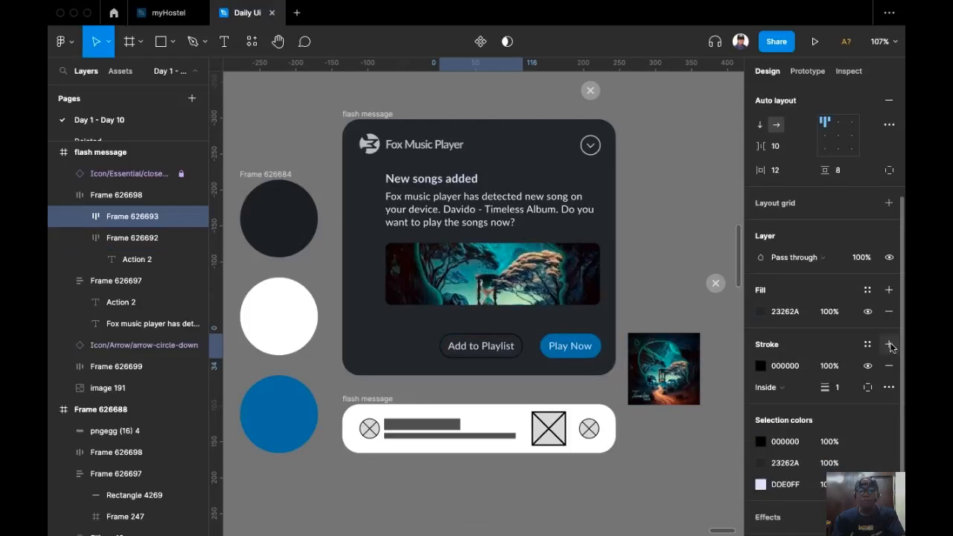
click(785, 365)
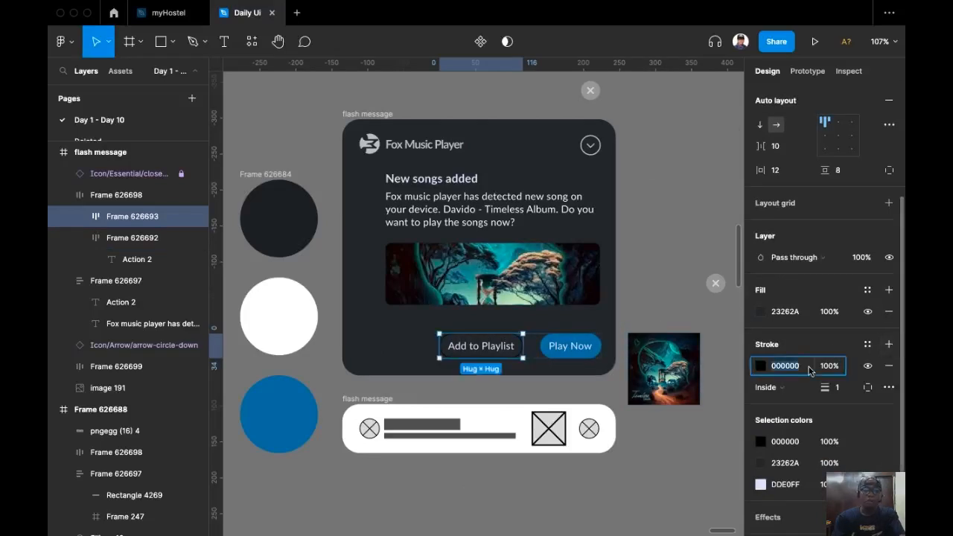
text(f)
key(Return)
key(Escape)
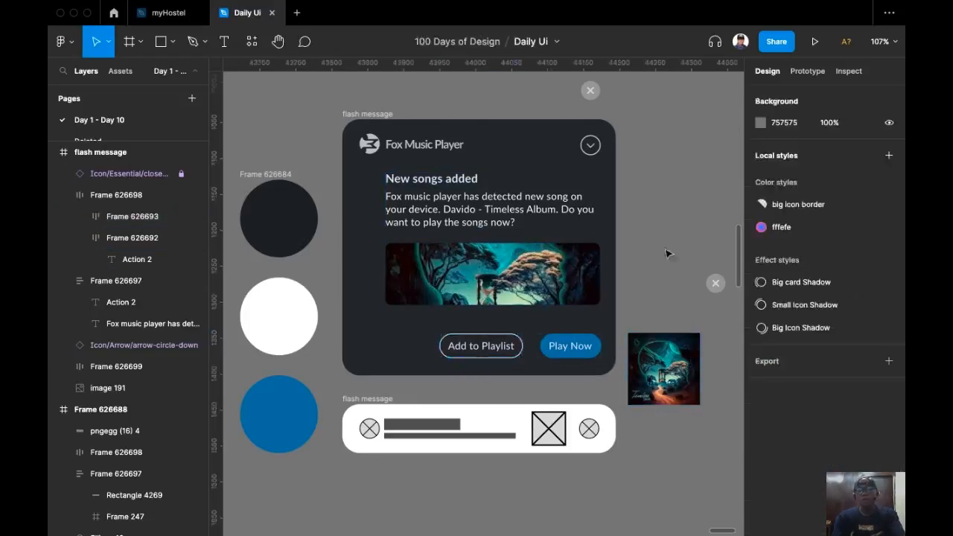
Step: Set the text colour of both the Add to Playlist and Play Now labels to FFFFFF
scroll(501, 347, up, 5)
double_click(497, 353)
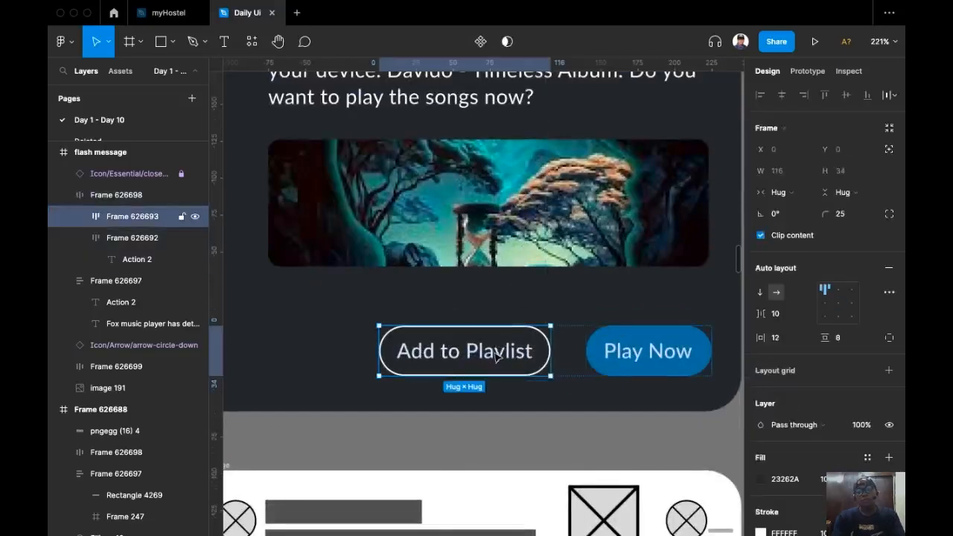
super+click(527, 358)
shift+click(632, 361)
click(801, 446)
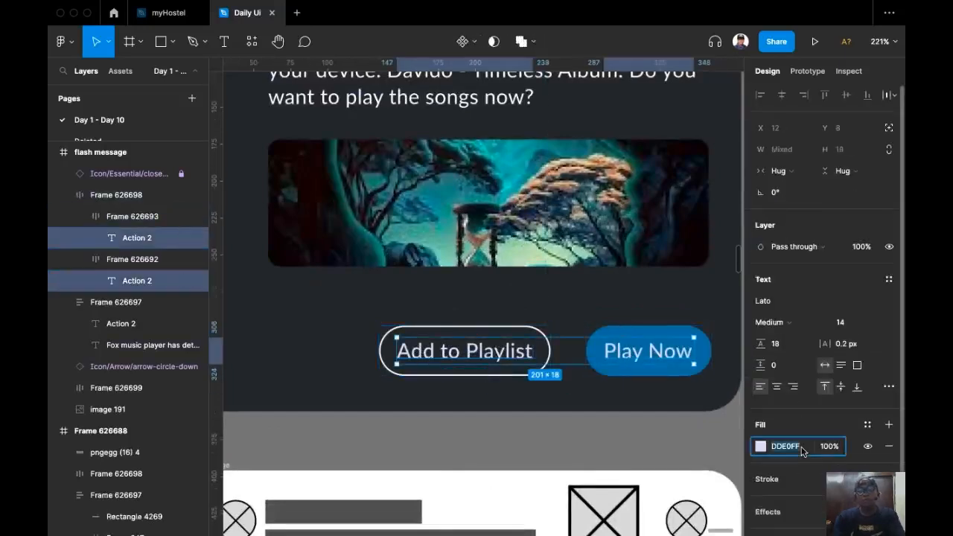
text(ff)
key(Return)
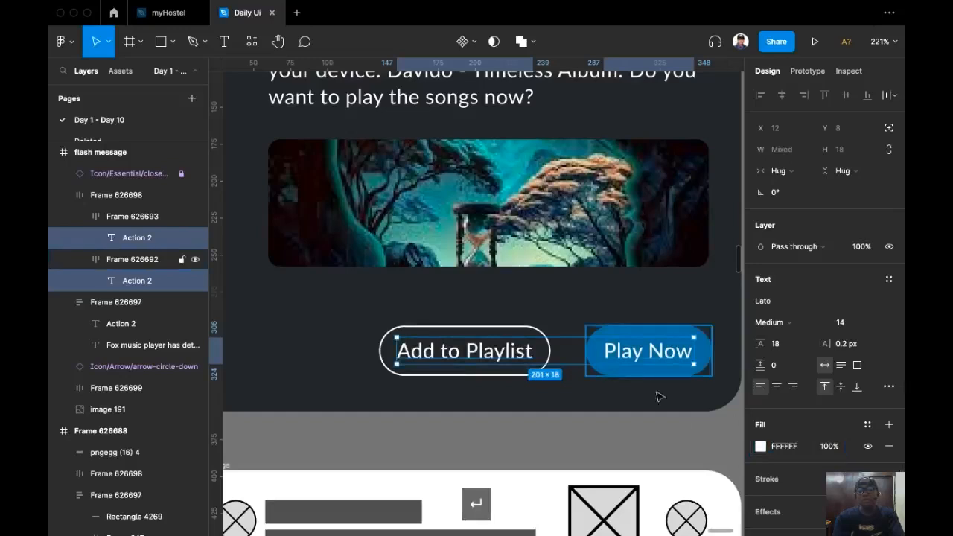
Step: Reduce the white of the Add to Playlist button's outline and label to 70% opacity
scroll(499, 391, down, 2)
scroll(490, 375, down, 3)
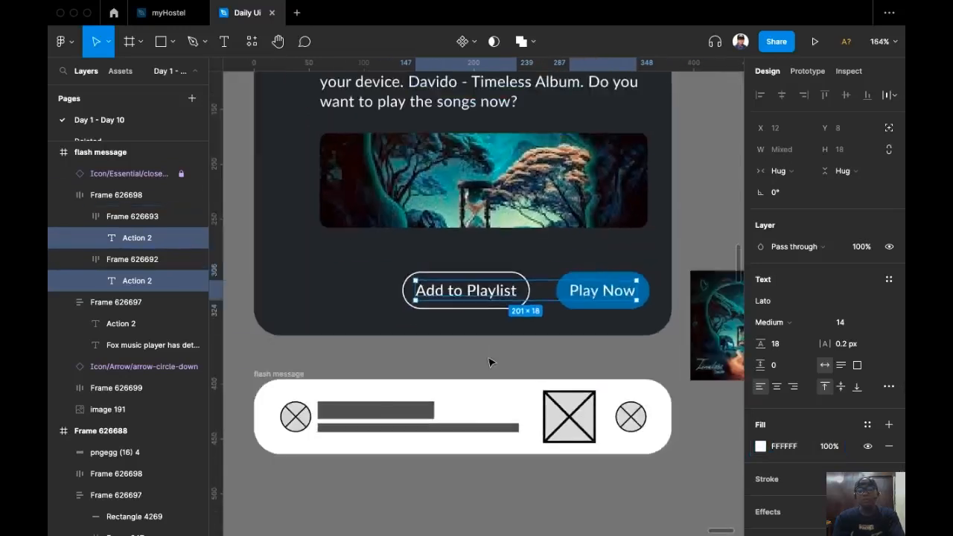
click(460, 324)
click(466, 287)
click(466, 290)
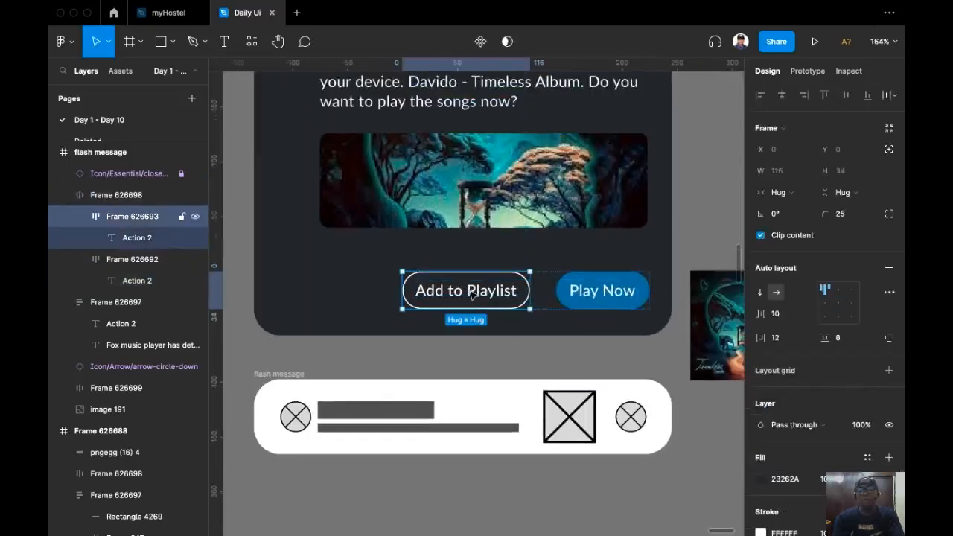
scroll(839, 444, down, 3)
click(829, 366)
click(835, 442)
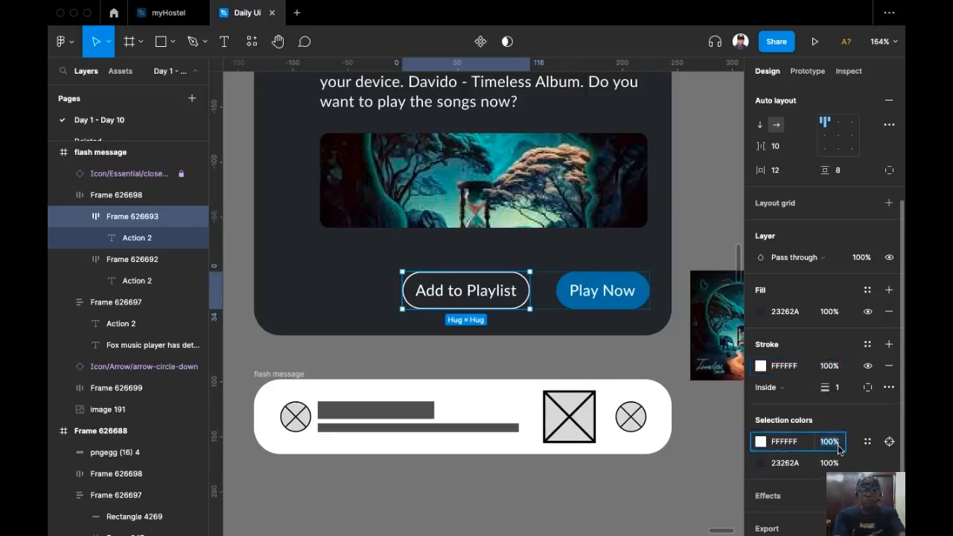
text(70)
key(Return)
Step: Set the text colour of the card's "New songs added" heading to FFFFFF
scroll(631, 243, up, 3)
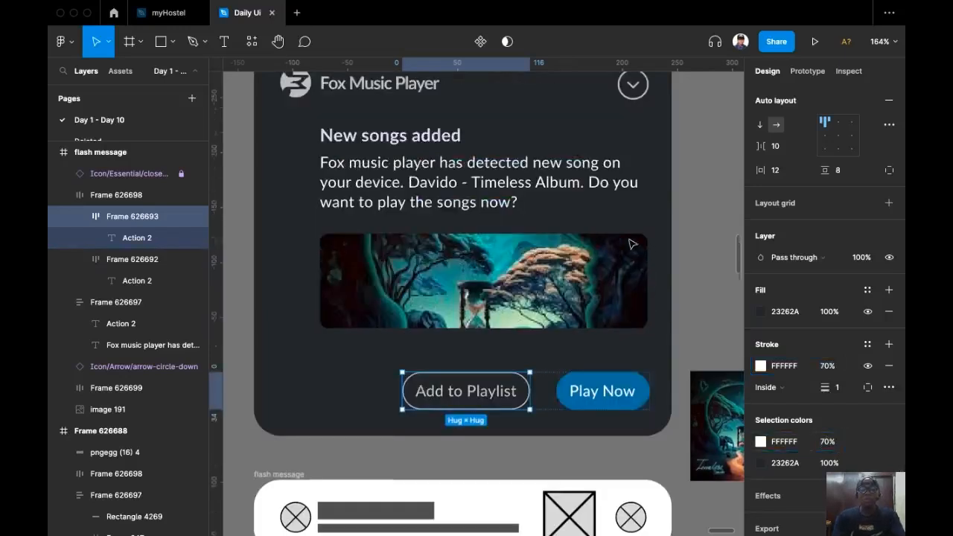
click(382, 149)
click(381, 148)
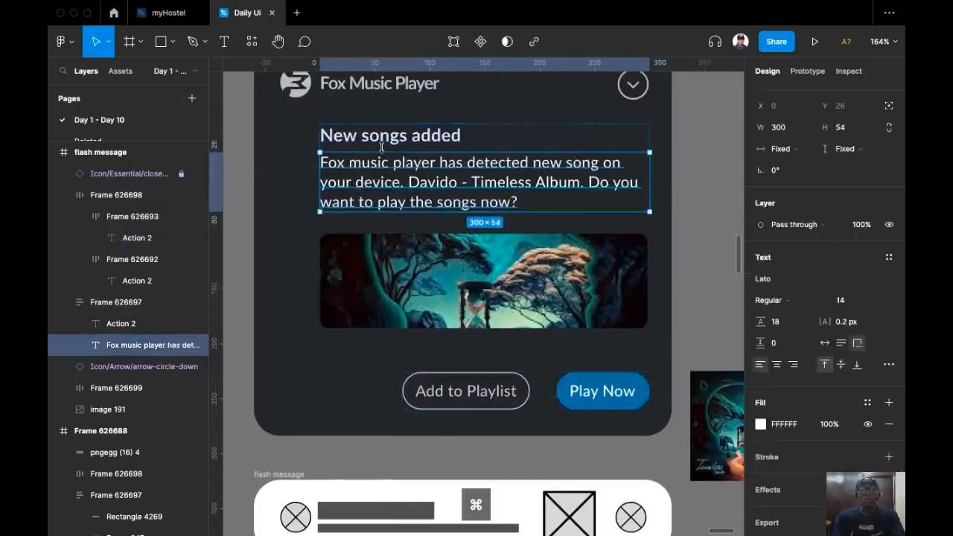
click(381, 137)
click(801, 424)
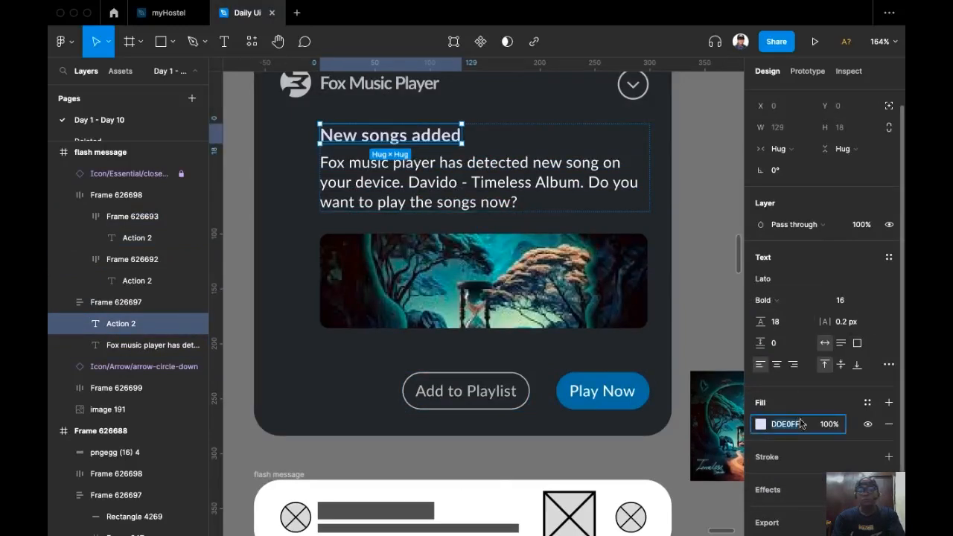
text(FFFFFF)
key(Return)
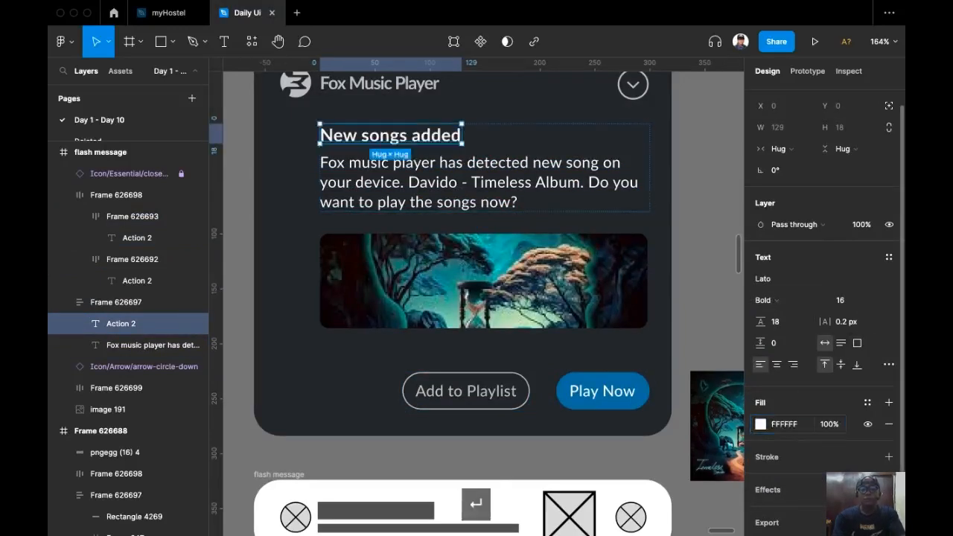
Step: Set the fill opacity of the card's heading and body text to 70%
shift+super+click(495, 170)
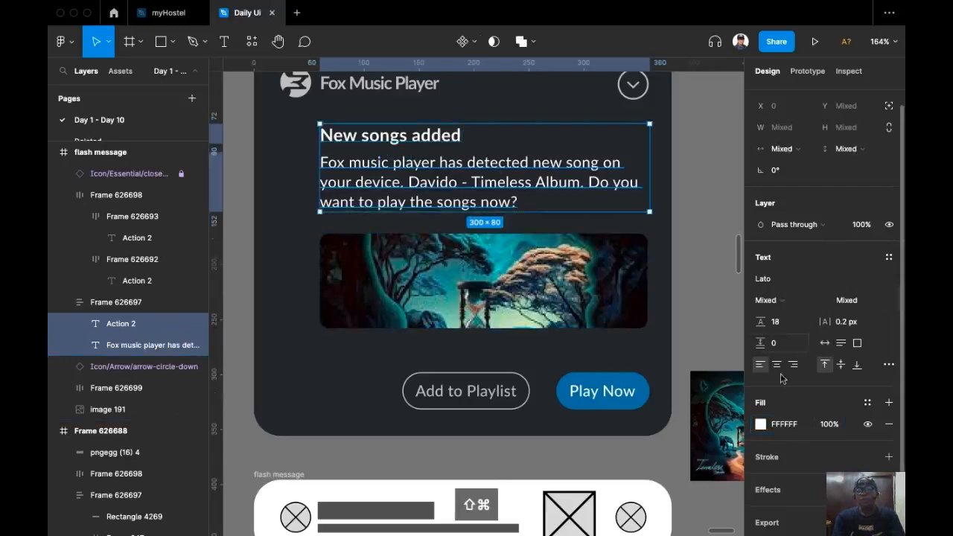
click(829, 424)
text(70)
key(Return)
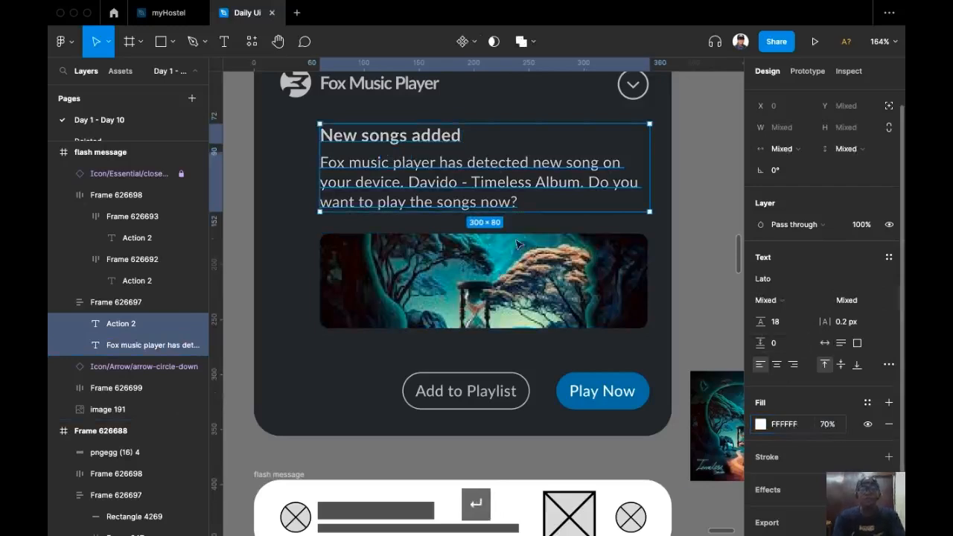
Step: Examine the card's arrow icon colour settings and review the header and text block against the whole card
scroll(647, 186, up, 3)
click(646, 184)
scroll(752, 380, down, 3)
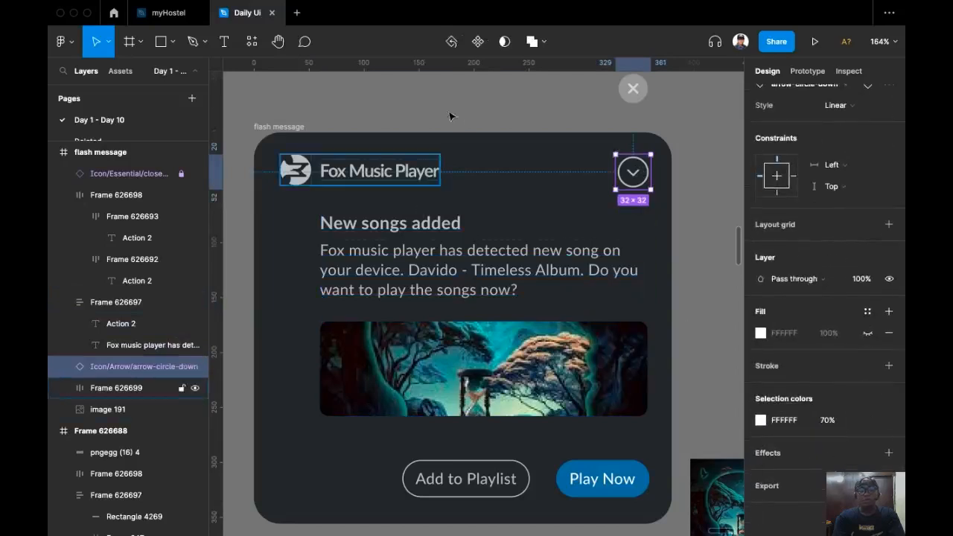
scroll(399, 131, right, 1)
scroll(399, 132, down, 3)
click(407, 98)
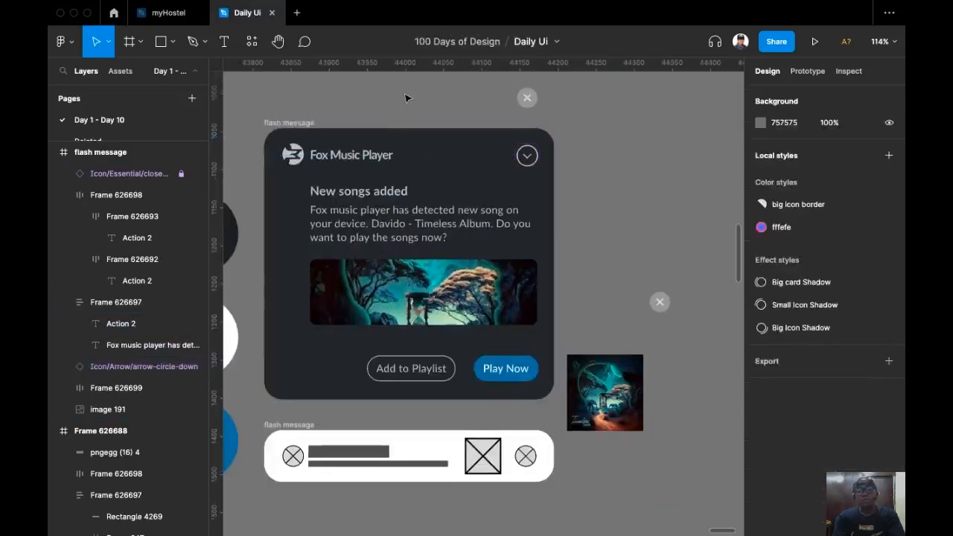
click(411, 195)
scroll(438, 281, up, 2)
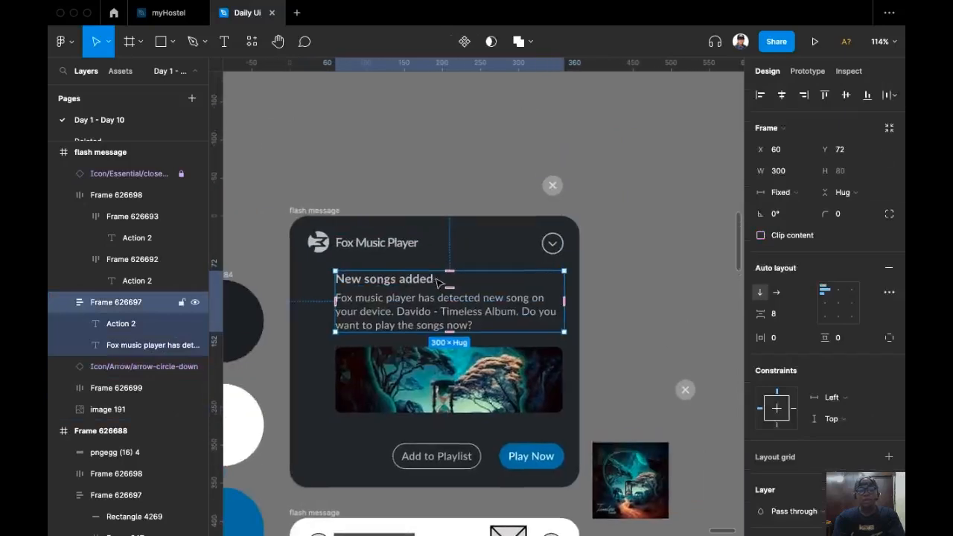
scroll(313, 184, down, 1)
scroll(314, 184, down, 3)
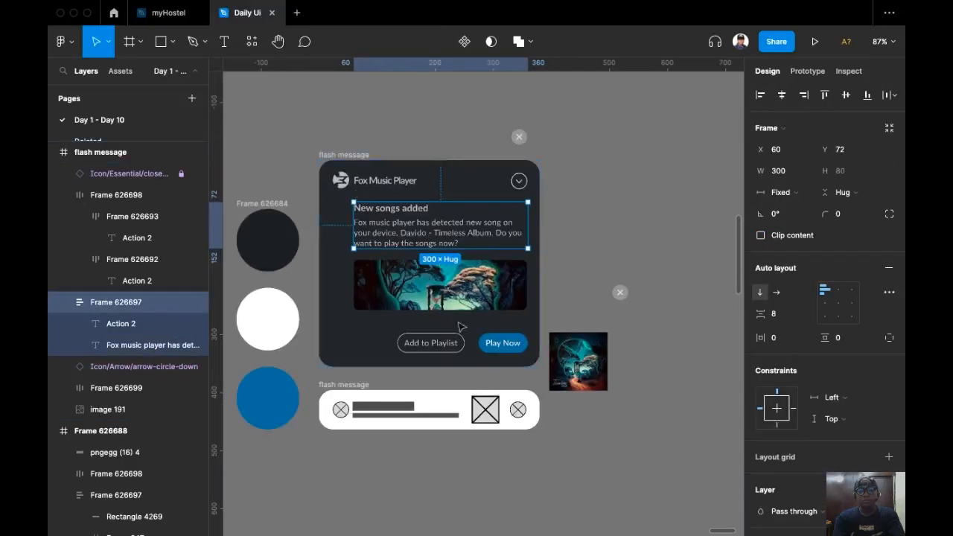
Step: Move the spare 100 × 100 album cover image farther away from the flash message frames
click(578, 362)
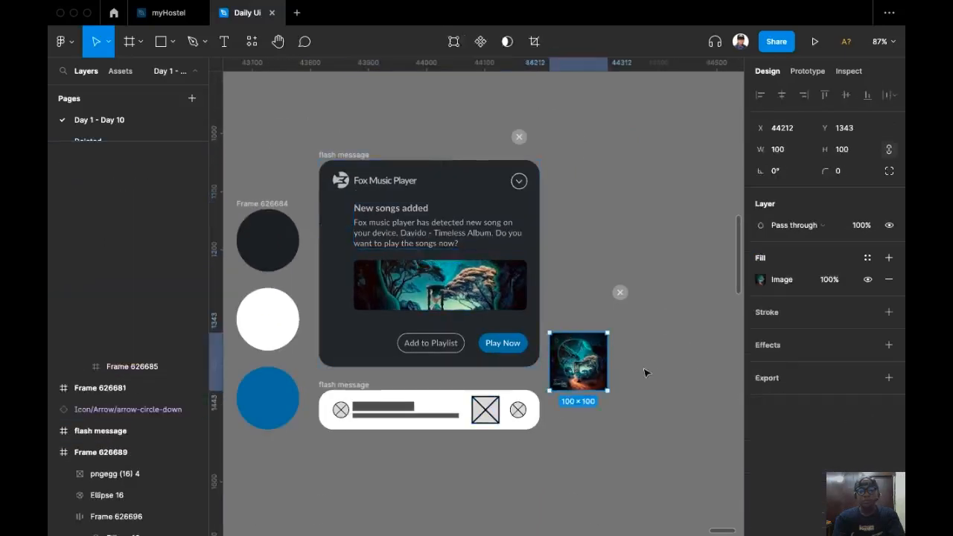
drag(578, 362, 654, 366)
scroll(328, 399, up, 2)
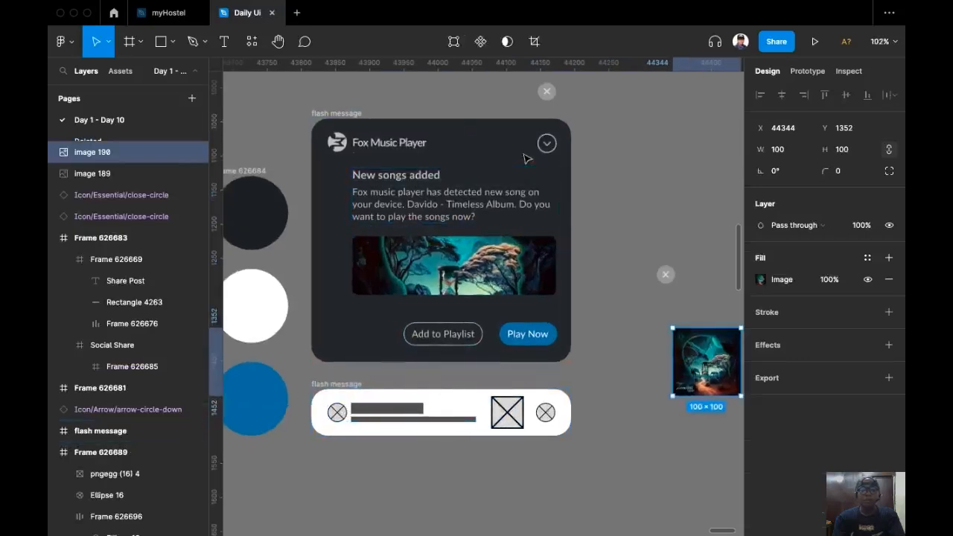
Step: Copy the close icon above the card and paste it into the compact flash message, just above its upper edge
click(546, 93)
right_click(544, 99)
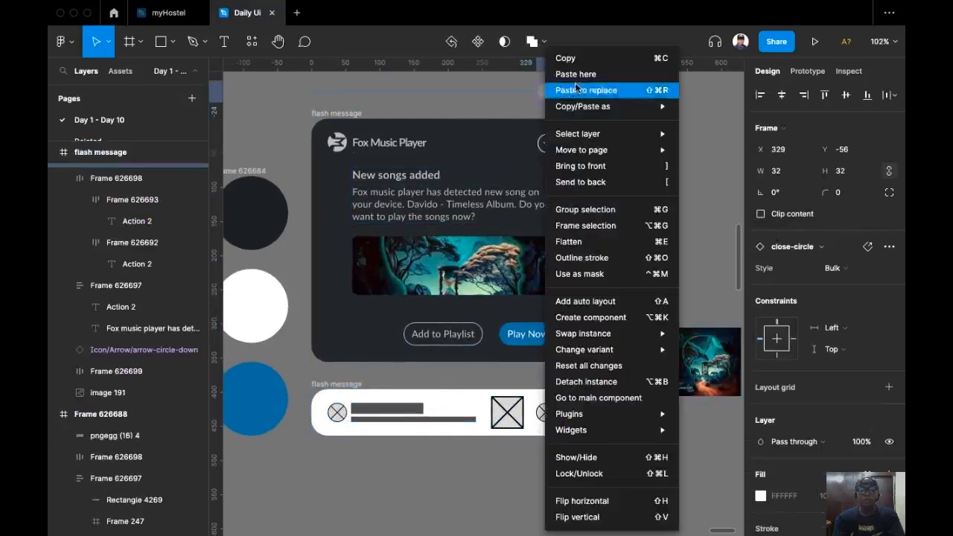
click(566, 59)
click(346, 383)
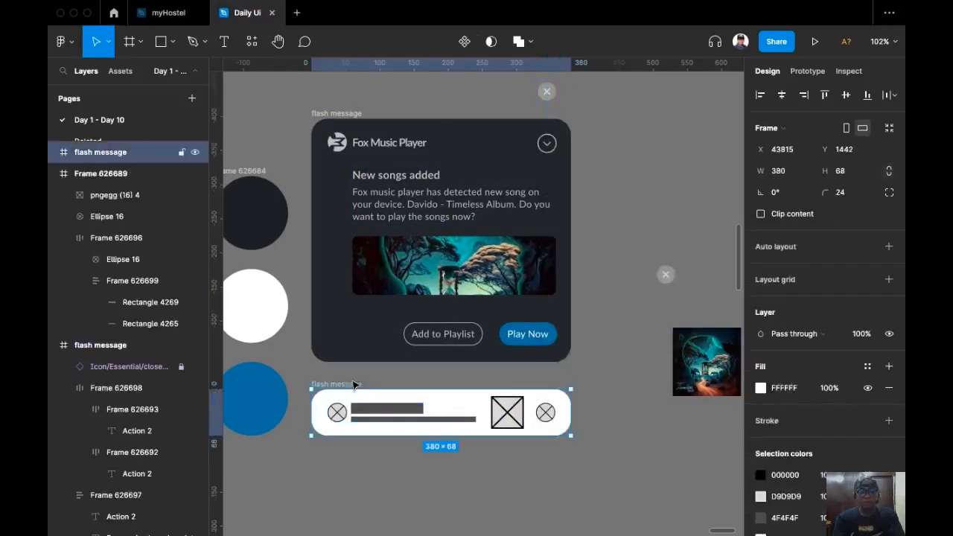
key(super+v)
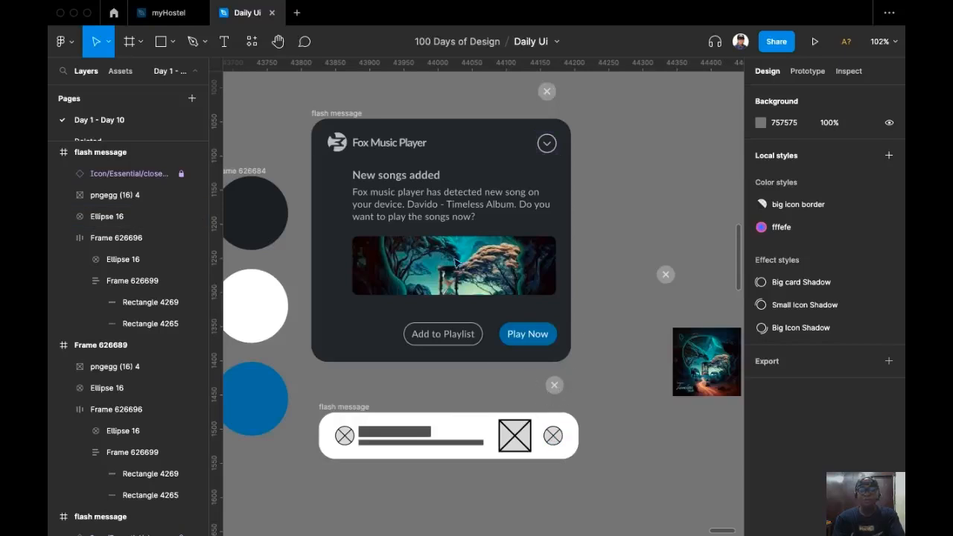
Step: Replace the compact flash message's end circle placeholder with a copy of the card's arrow-circle-down icon
click(550, 147)
key(super+c)
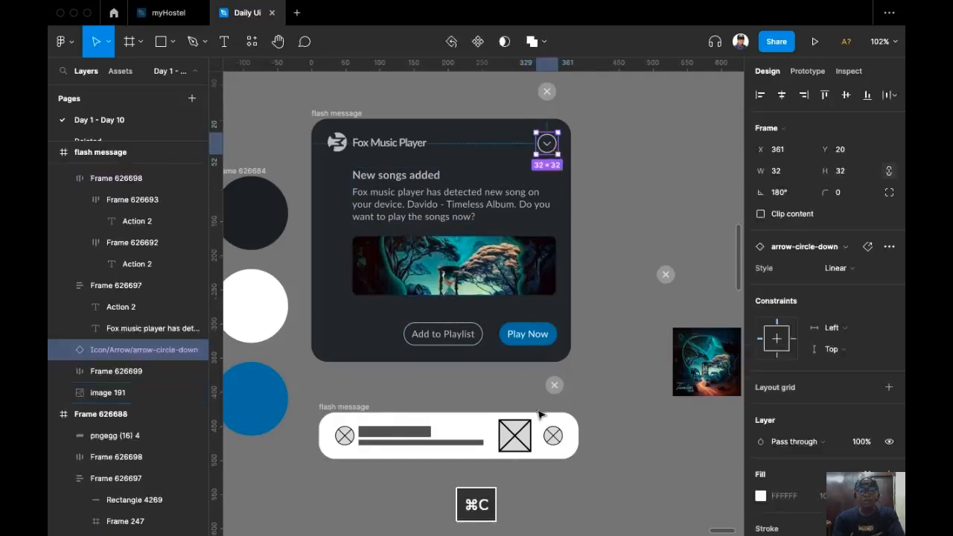
click(556, 434)
key(shift+super+r)
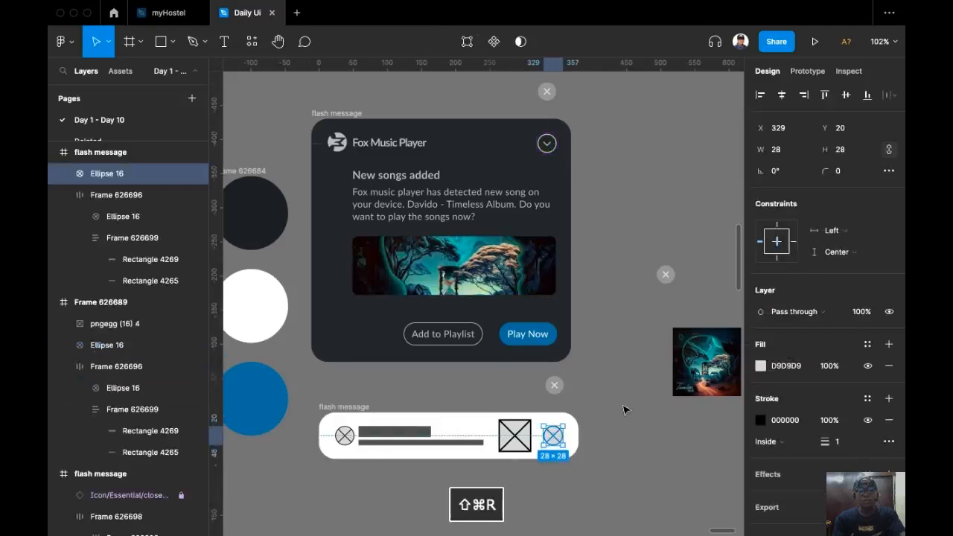
Step: Fill the compact flash message frame with the same dark colour as the card
click(355, 404)
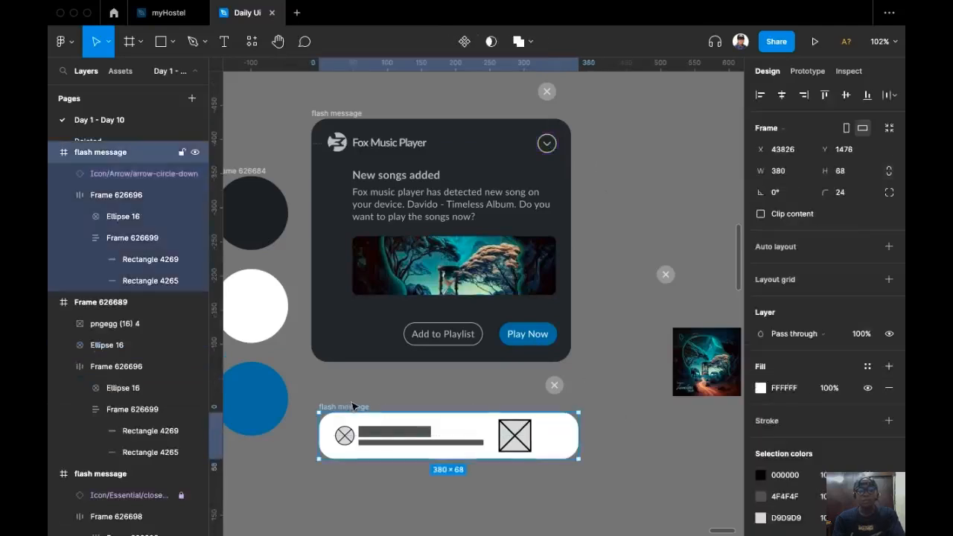
key(i)
key(Escape)
key(Escape)
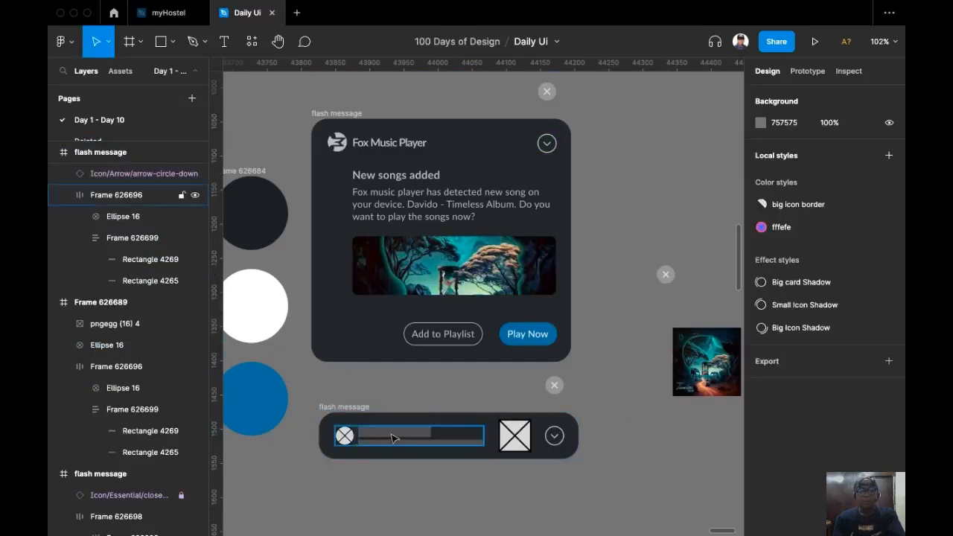
Step: Replace the compact flash message's placeholder text bars with a copy of the card's heading and body text block
click(410, 195)
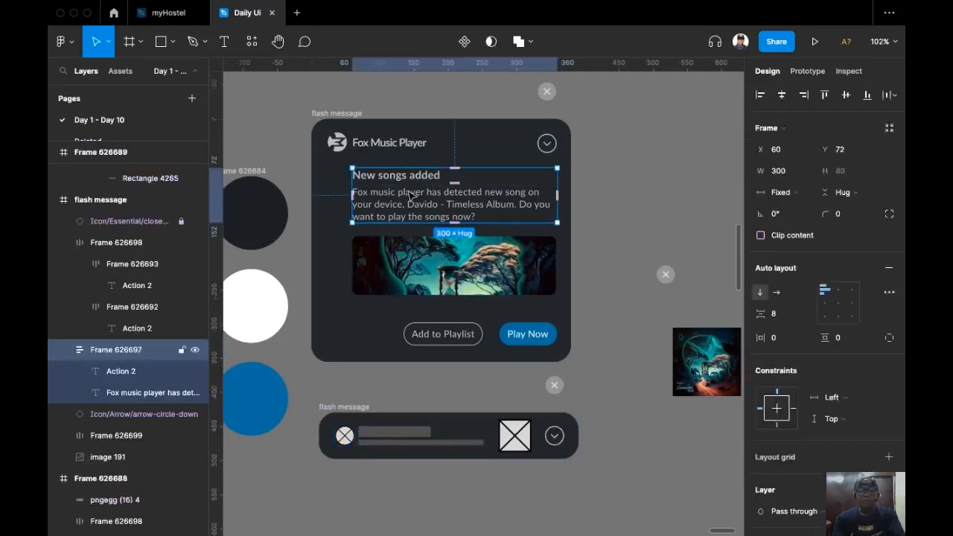
key(super+c)
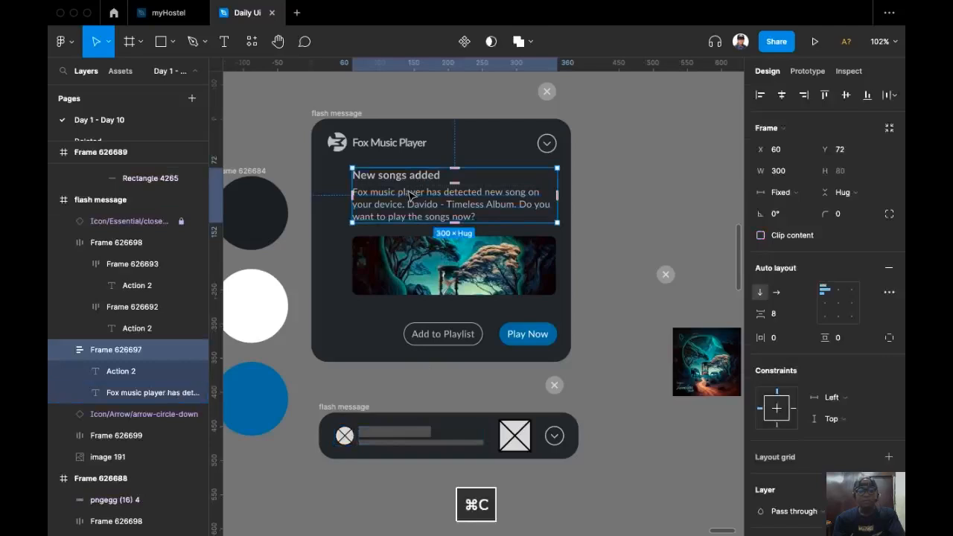
click(423, 444)
click(422, 444)
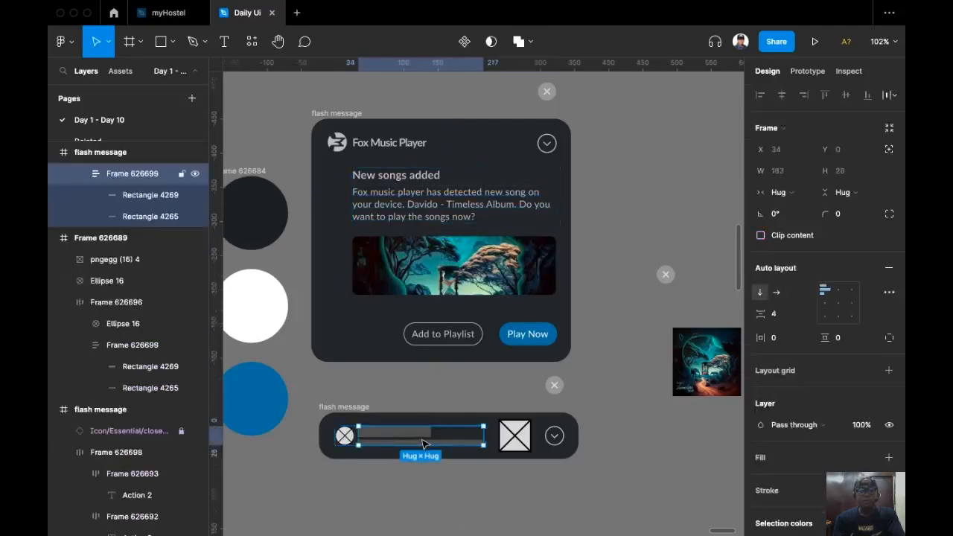
key(super+shift+r)
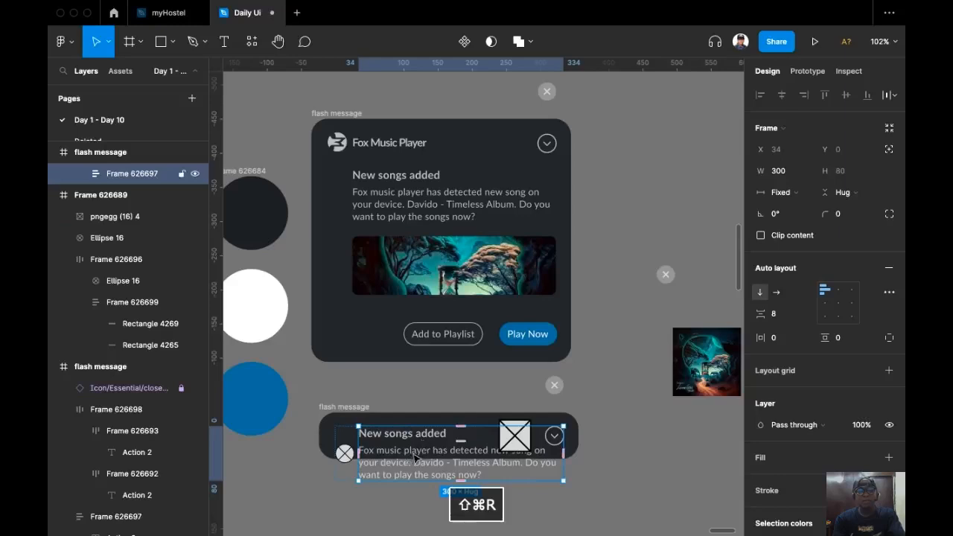
Step: Set the line height of the compact flash message's heading to 16
scroll(411, 451, down, 3)
scroll(408, 423, up, 3)
click(476, 472)
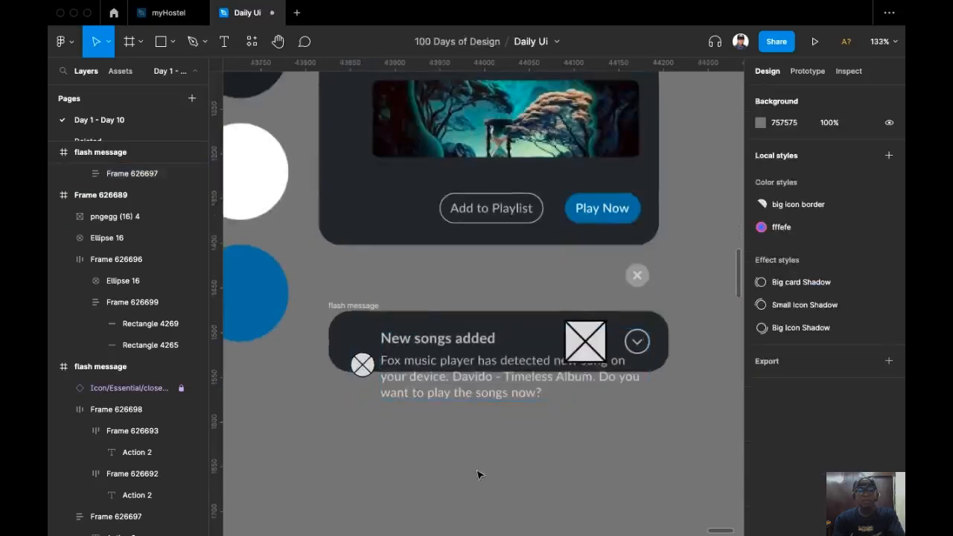
click(459, 346)
double_click(459, 346)
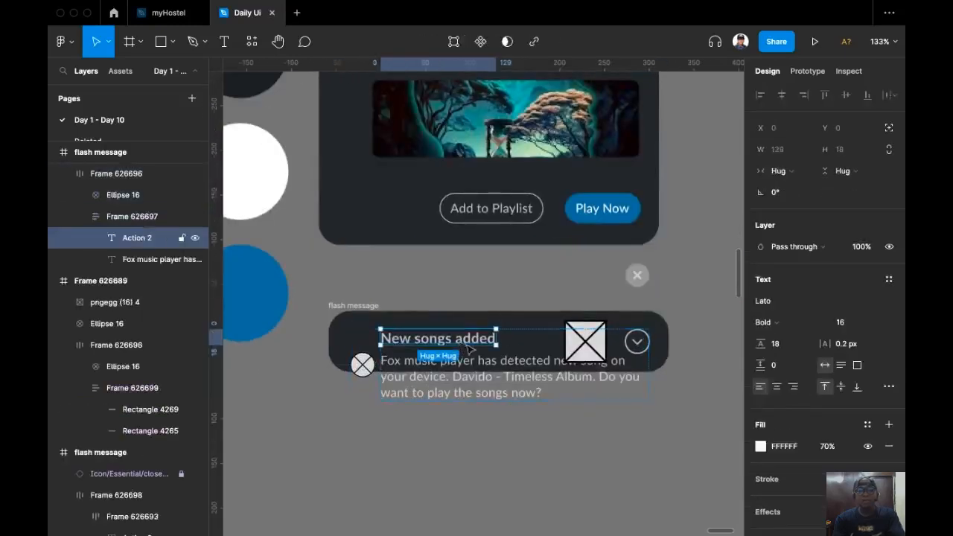
click(785, 346)
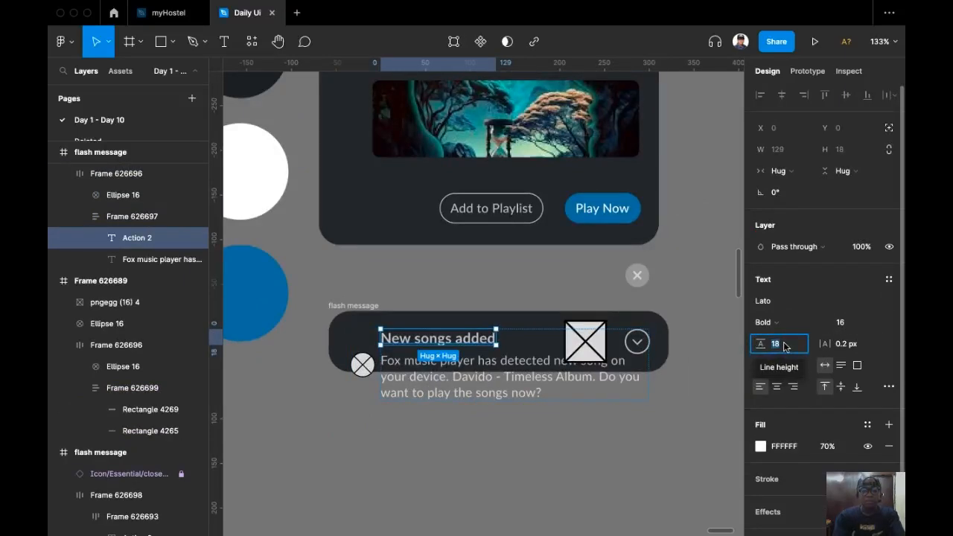
text(18)
key(BackSpace)
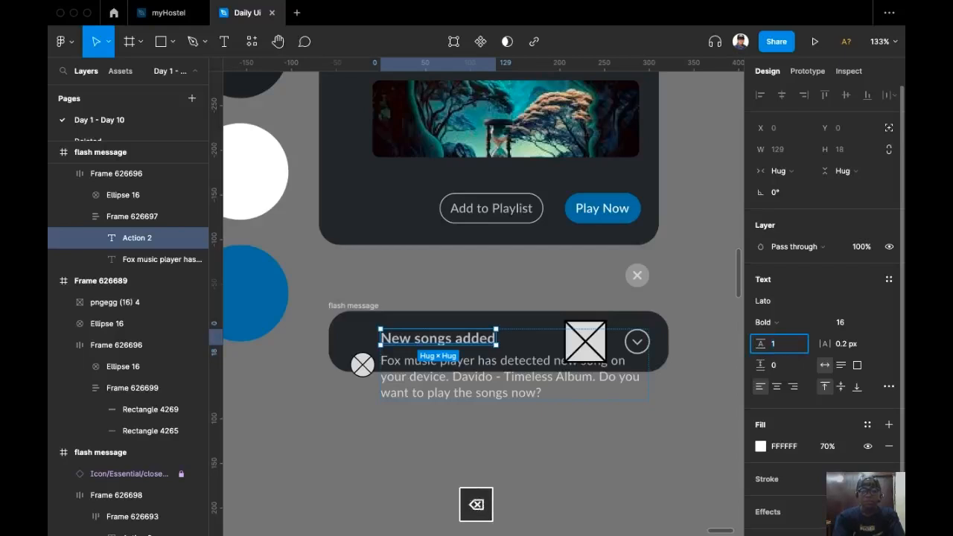
key(Return)
Step: Shrink the compact message's body text box to one truncated line, set its line height to 8 and match the box height
click(446, 395)
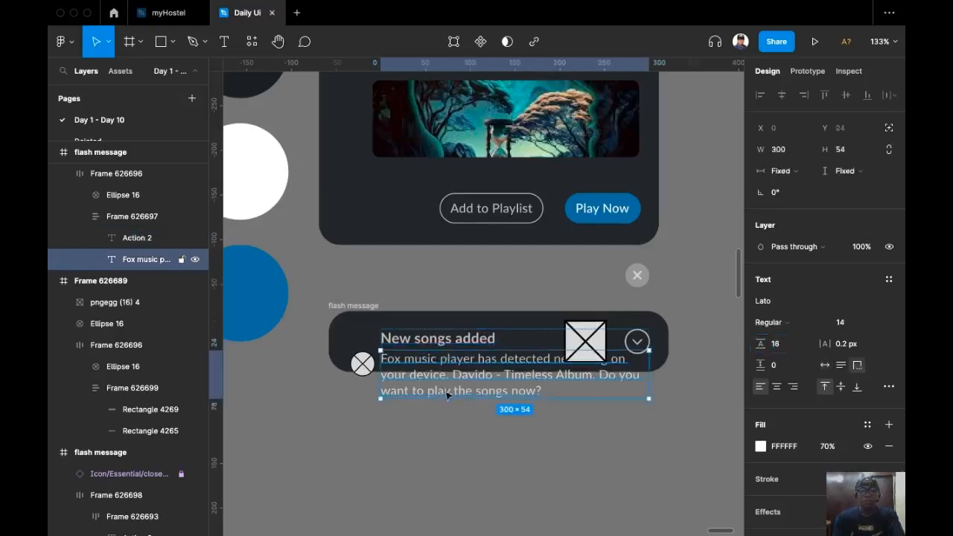
drag(564, 399, 553, 362)
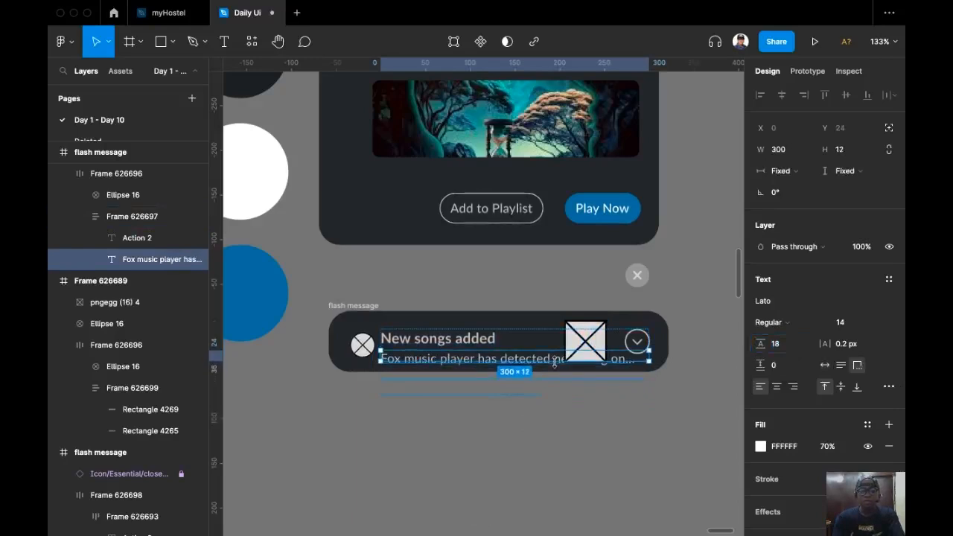
click(790, 342)
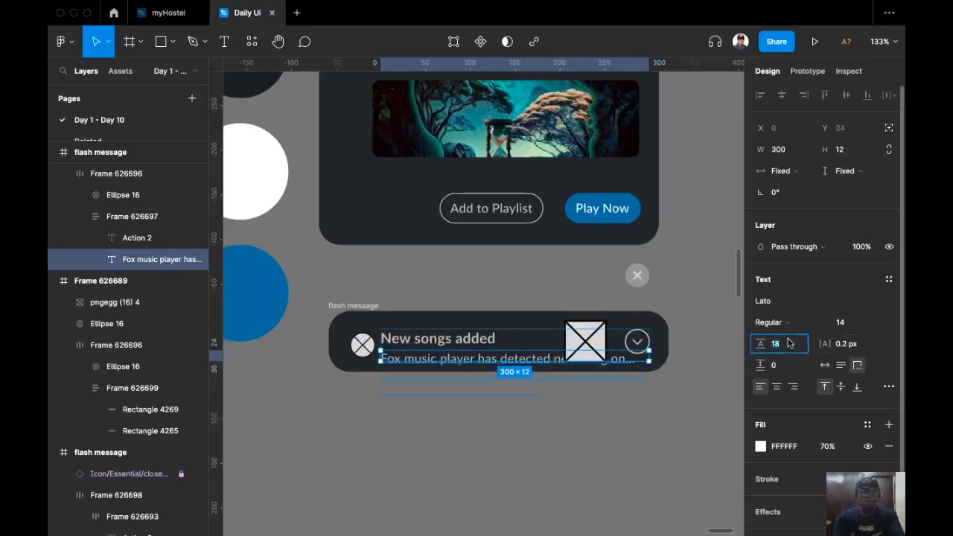
text(8)
key(Return)
click(852, 151)
key(Return)
key(Escape)
key(Escape)
Step: Narrow the compact message's body text so its truncated line ends just before the square image placeholder
click(444, 350)
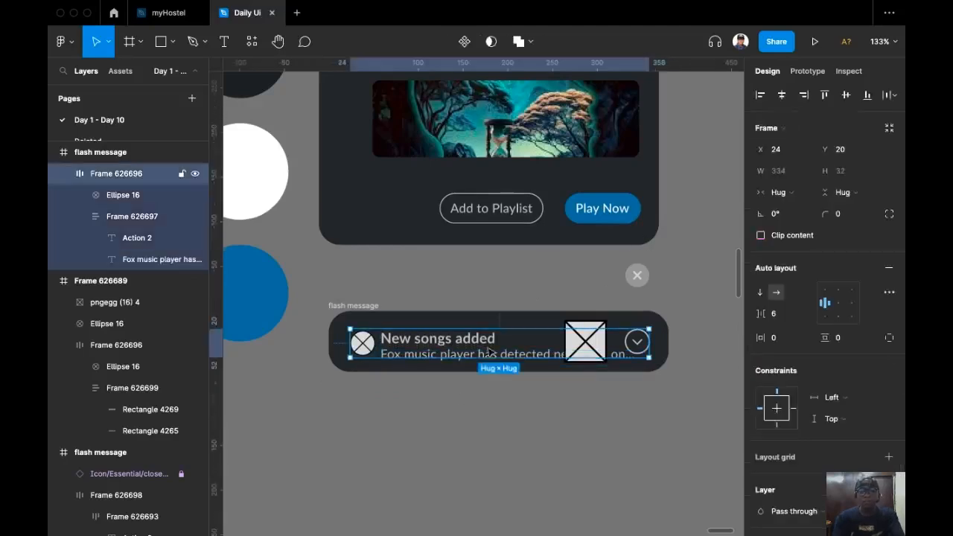
click(510, 353)
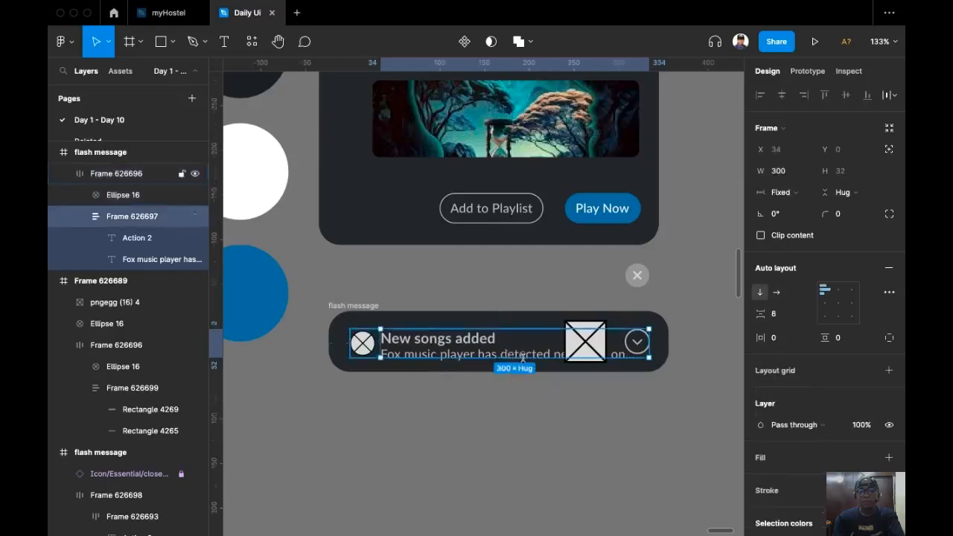
click(540, 356)
drag(600, 356, 554, 357)
click(532, 425)
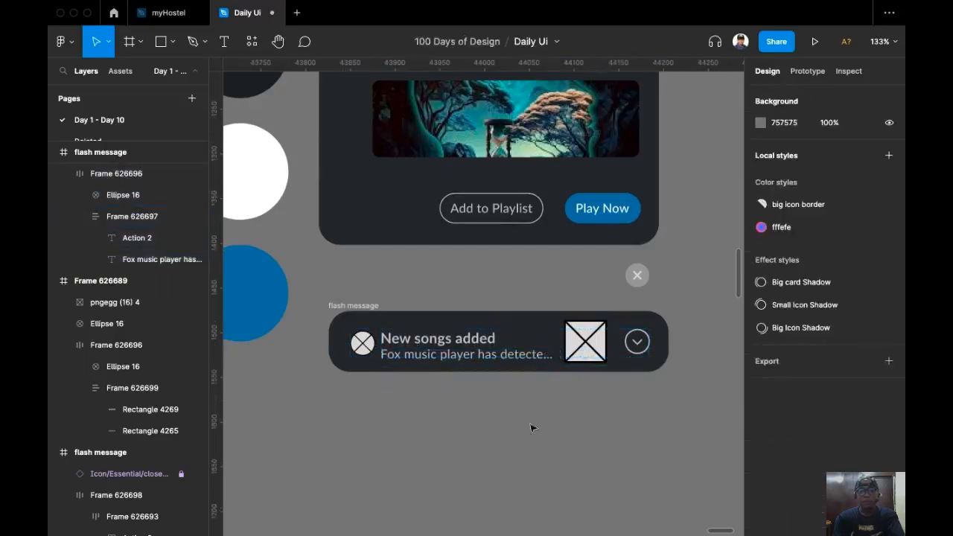
Step: Centre the icon and text group vertically within the compact flash message
scroll(521, 427, up, 5)
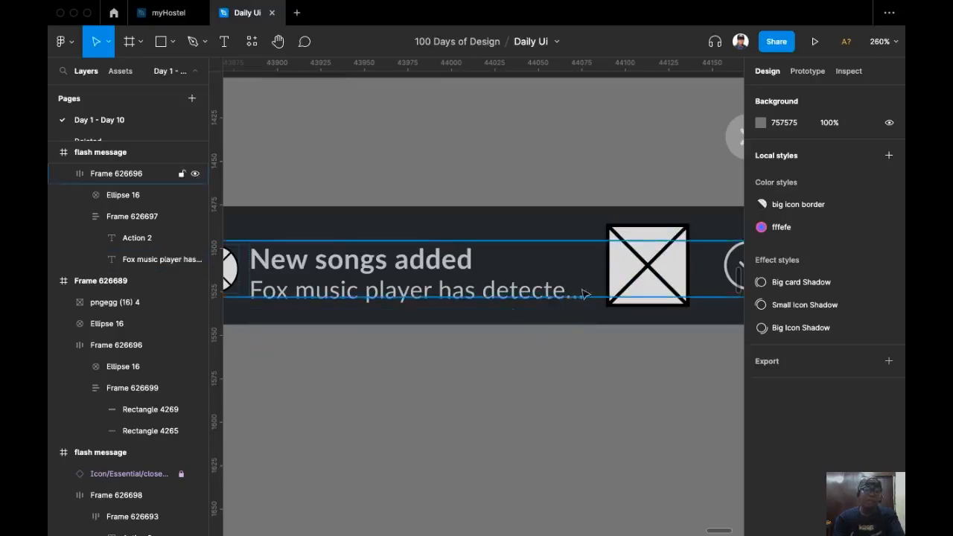
scroll(517, 378, down, 5)
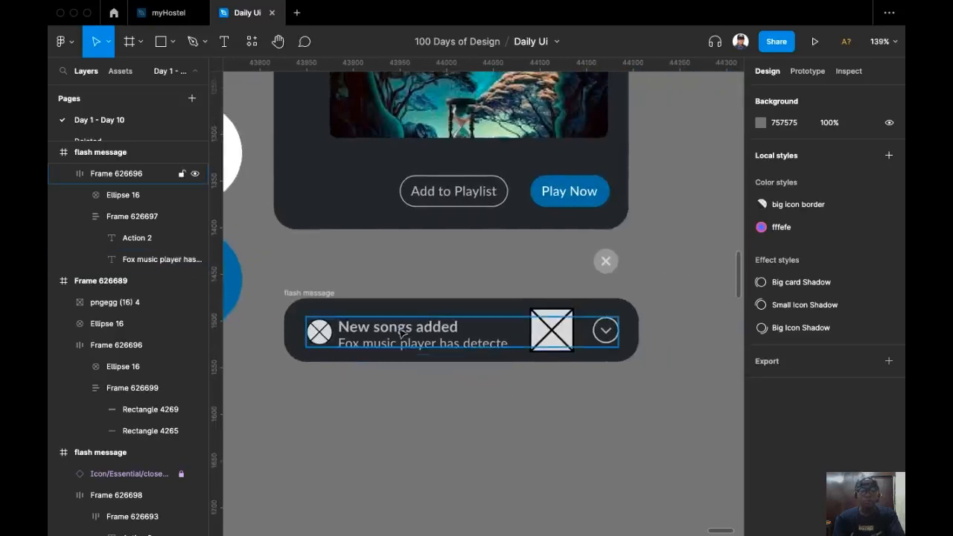
click(401, 335)
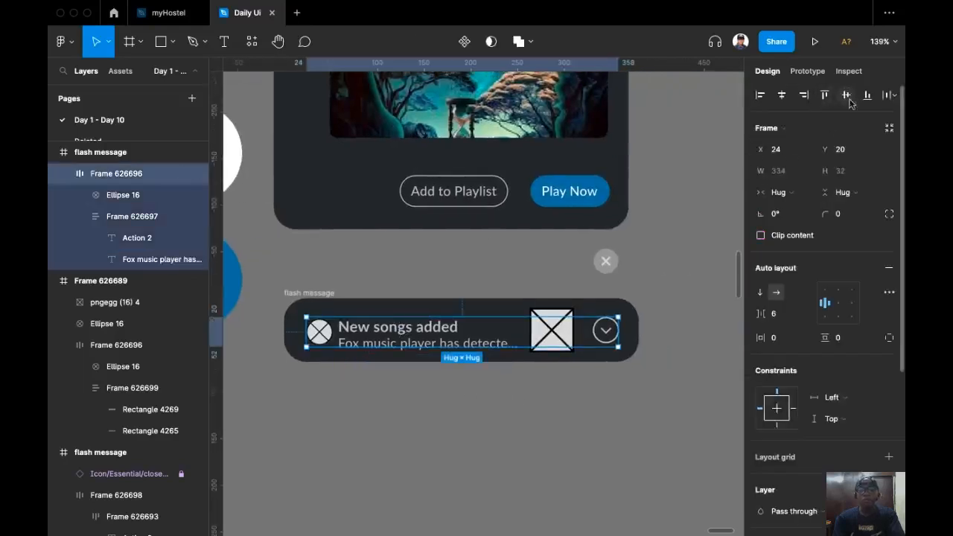
Step: Try a vertical gap of 4 between the compact message's heading and body text
click(386, 330)
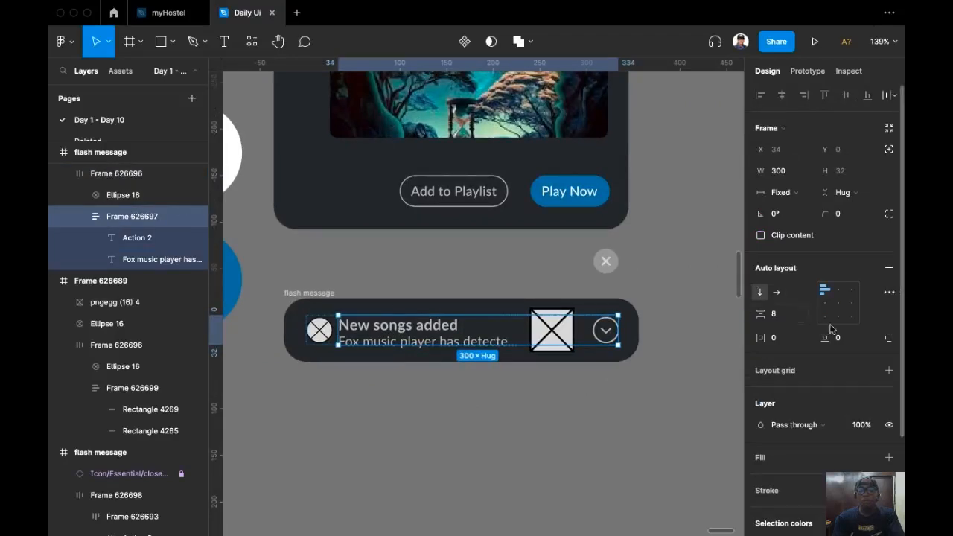
click(786, 317)
text(4)
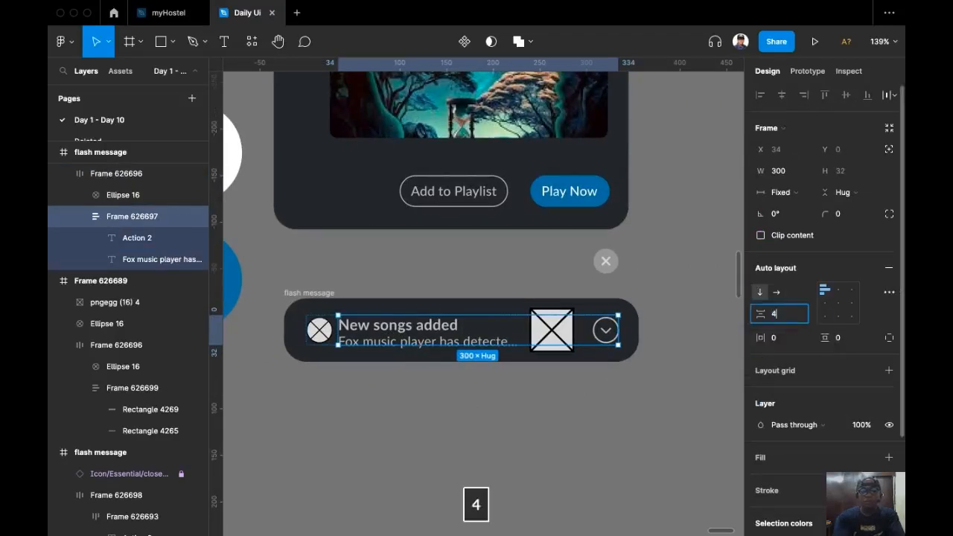
key(Return)
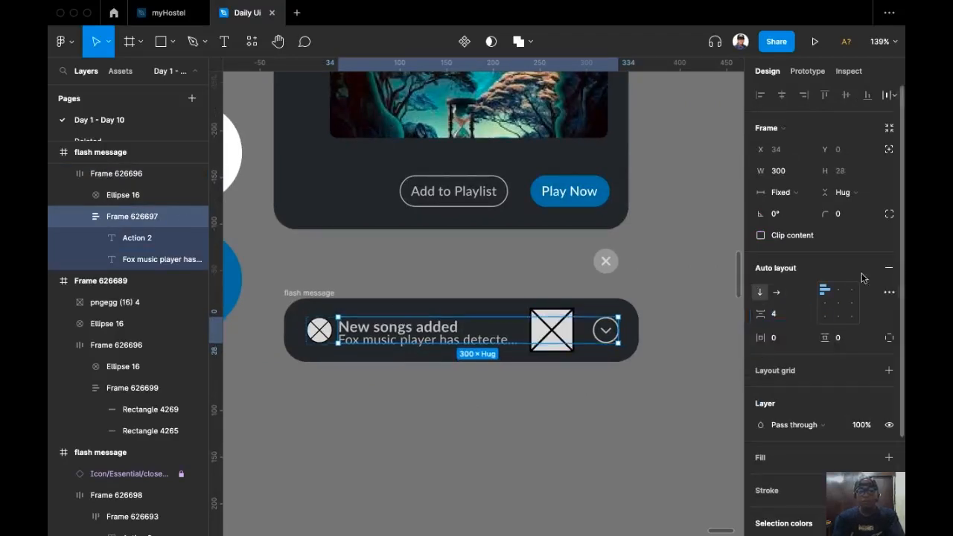
key(ctrl+z)
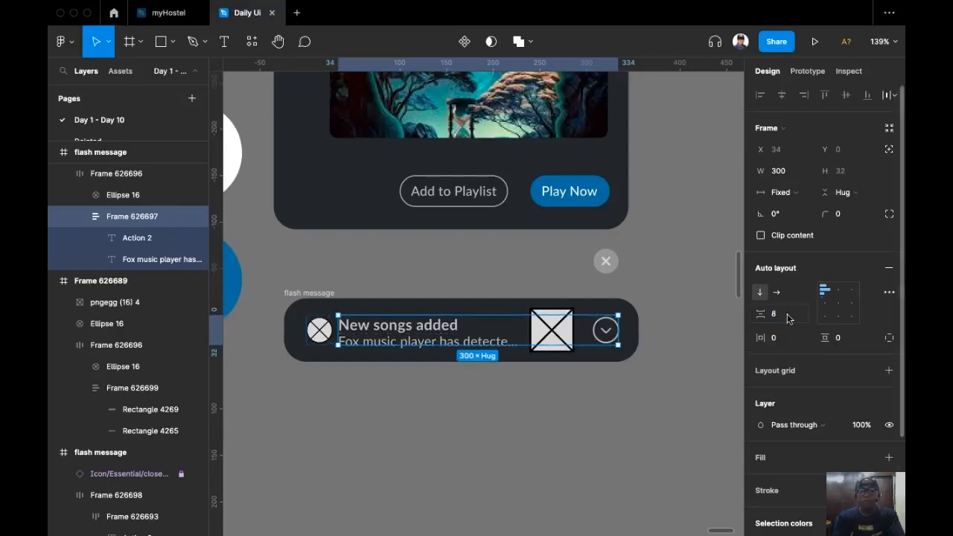
click(568, 372)
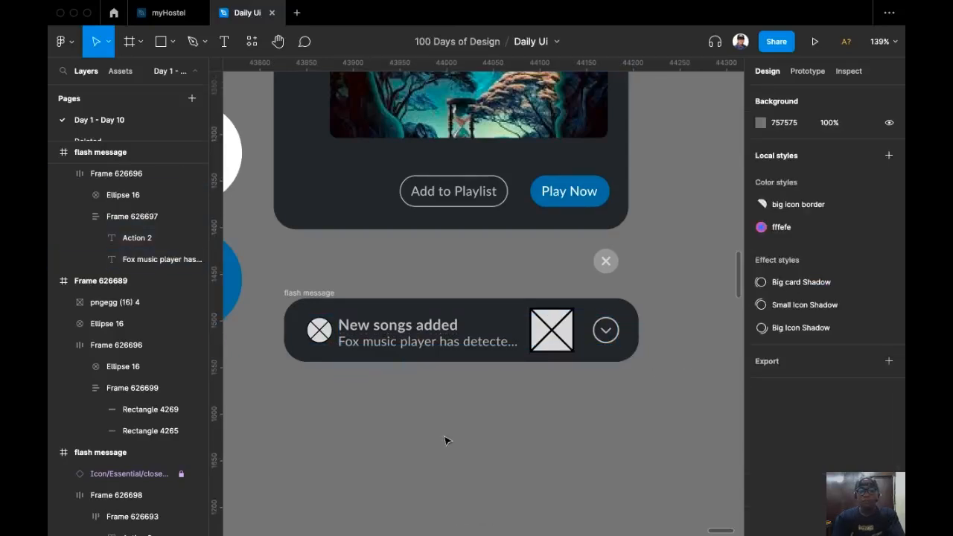
Step: Move the square album cover from beside the card to just below the compact message's image placeholder
scroll(507, 402, right, 3)
scroll(506, 403, up, 1)
click(464, 360)
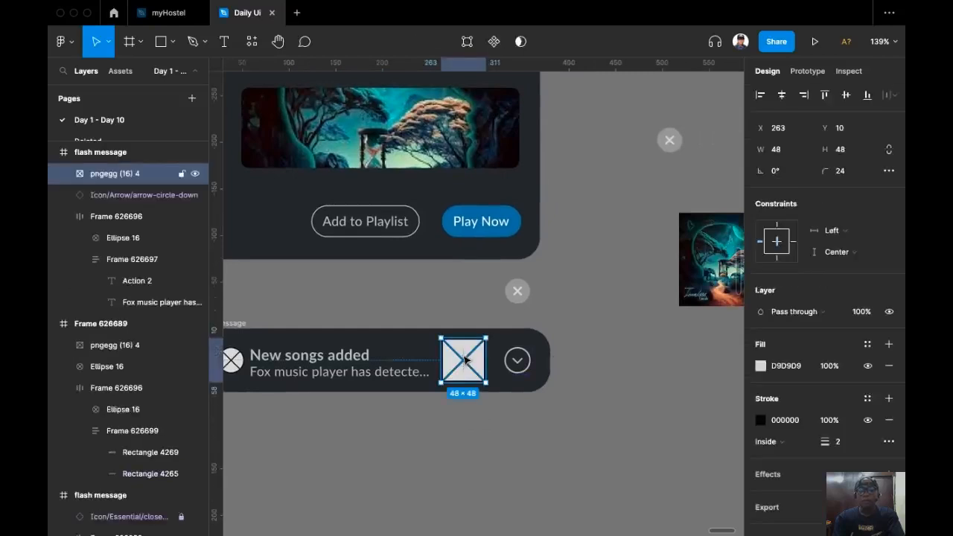
drag(697, 246, 485, 440)
Step: Resize the album cover to 48 × 48 and give it a corner radius of 4
click(848, 173)
click(856, 151)
text(48)
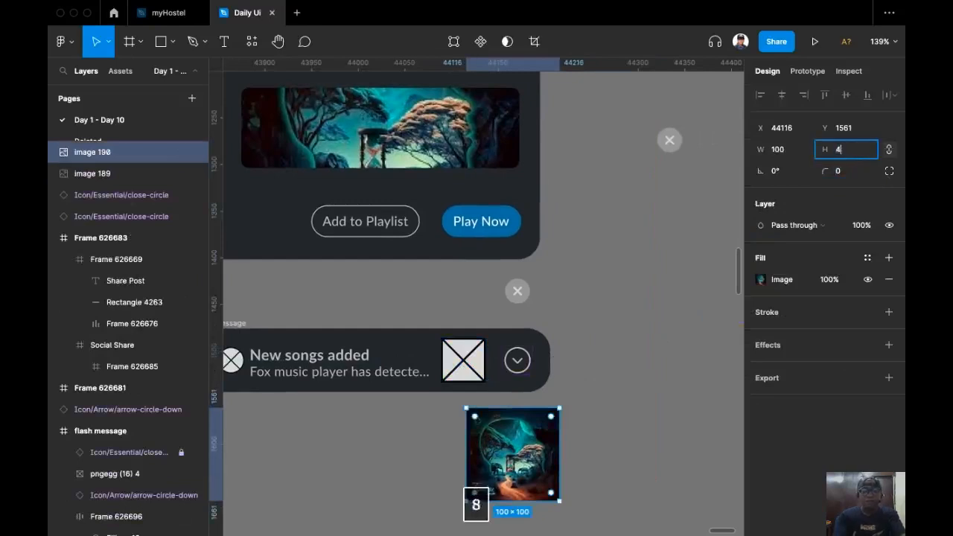
key(Return)
click(860, 172)
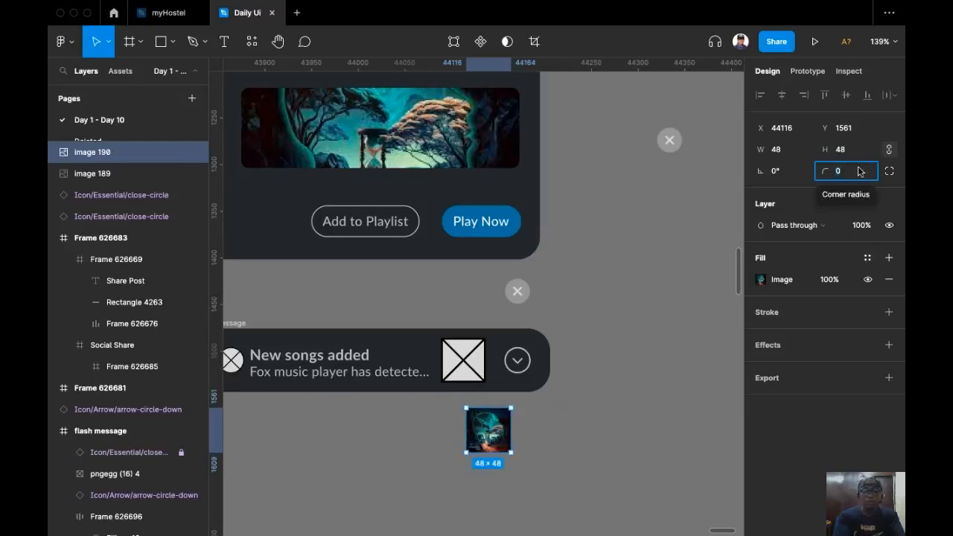
text(4)
click(569, 452)
Step: Cut the small album cover and use it to replace the square image placeholder in the compact flash message
click(497, 446)
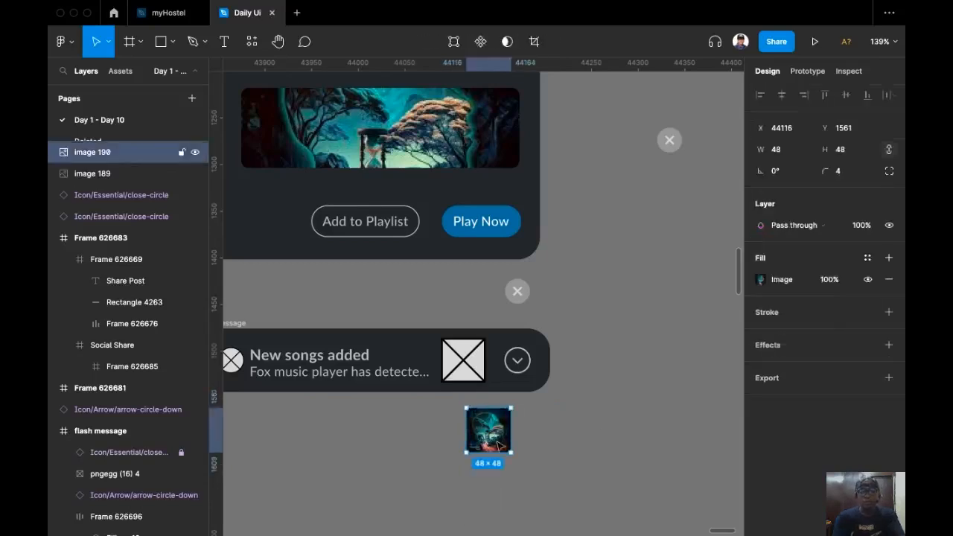
key(ctrl+x)
click(449, 359)
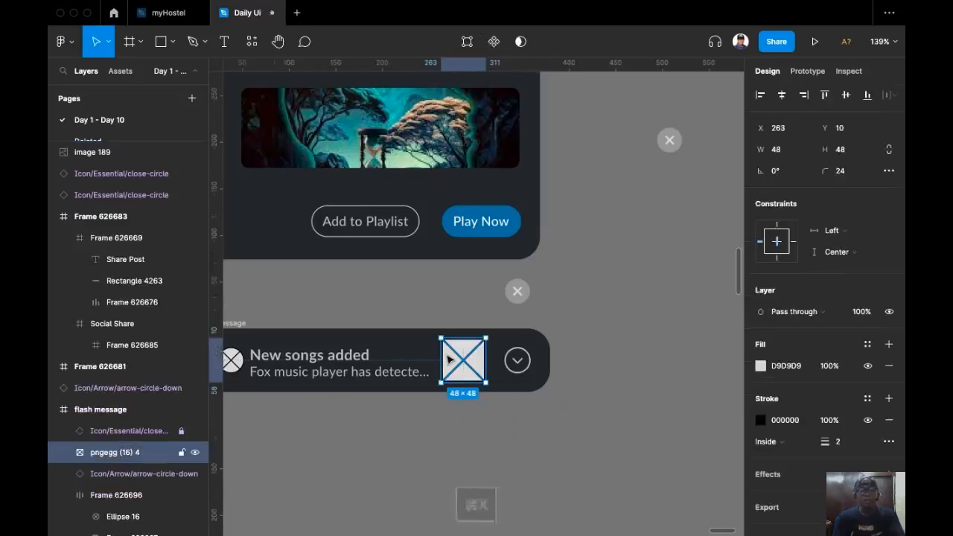
key(ctrl+shift+r)
scroll(499, 445, left, 3)
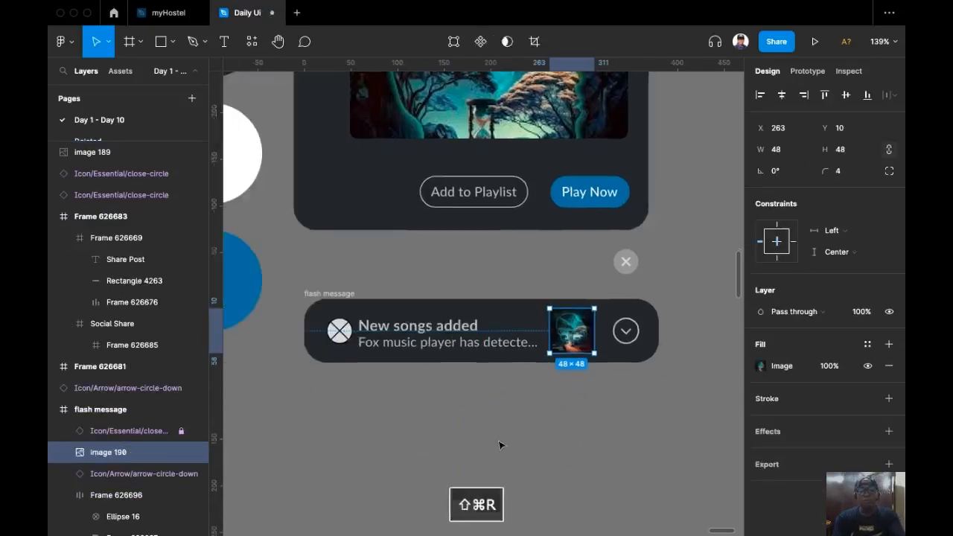
click(499, 445)
scroll(481, 444, right, 2)
click(357, 356)
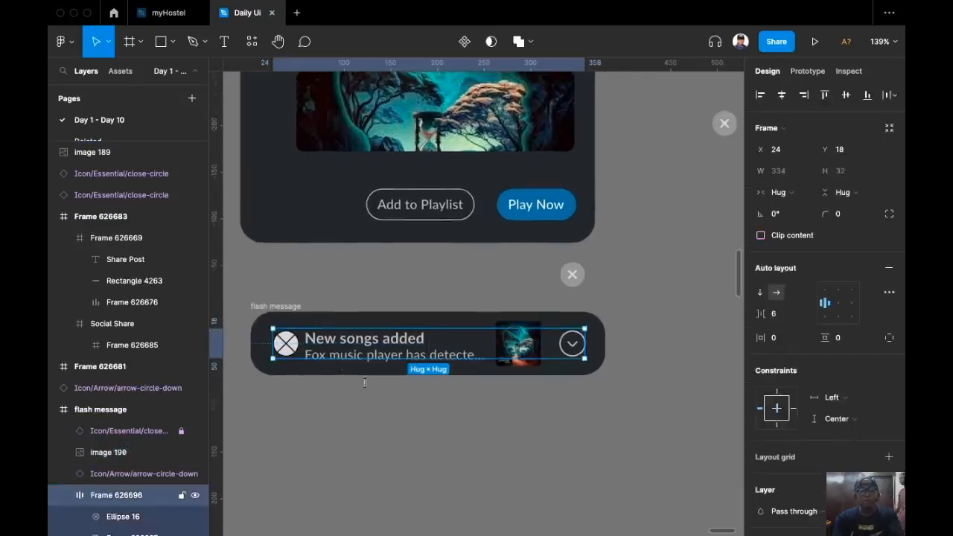
scroll(449, 483, up, 5)
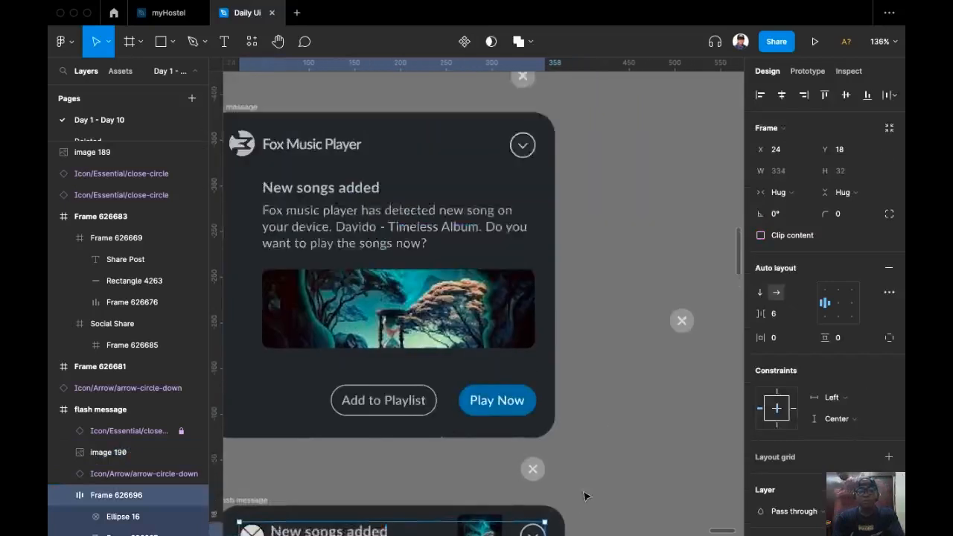
scroll(583, 496, down, 2)
scroll(584, 416, down, 4)
click(519, 493)
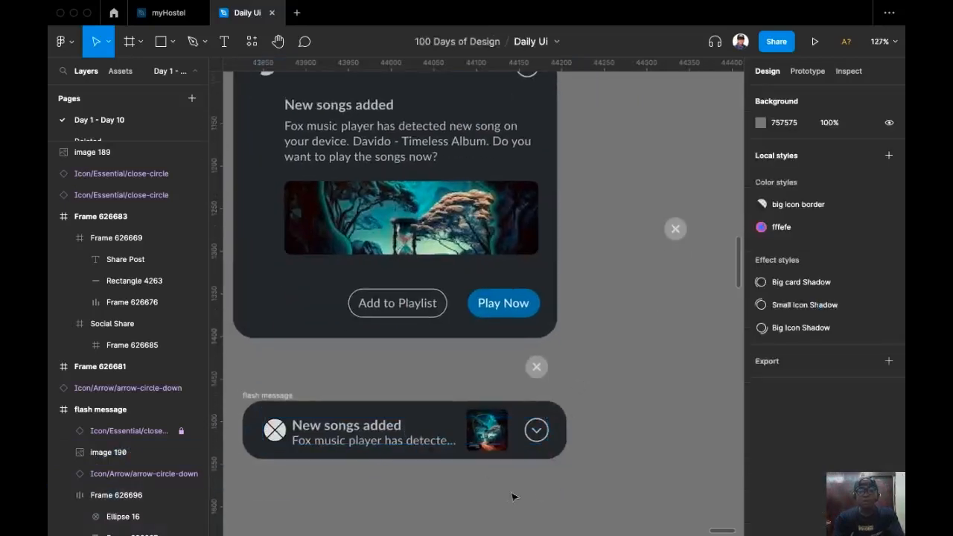
Step: Flip the expanded card's circled arrow icon vertically so it points up
scroll(561, 214, up, 4)
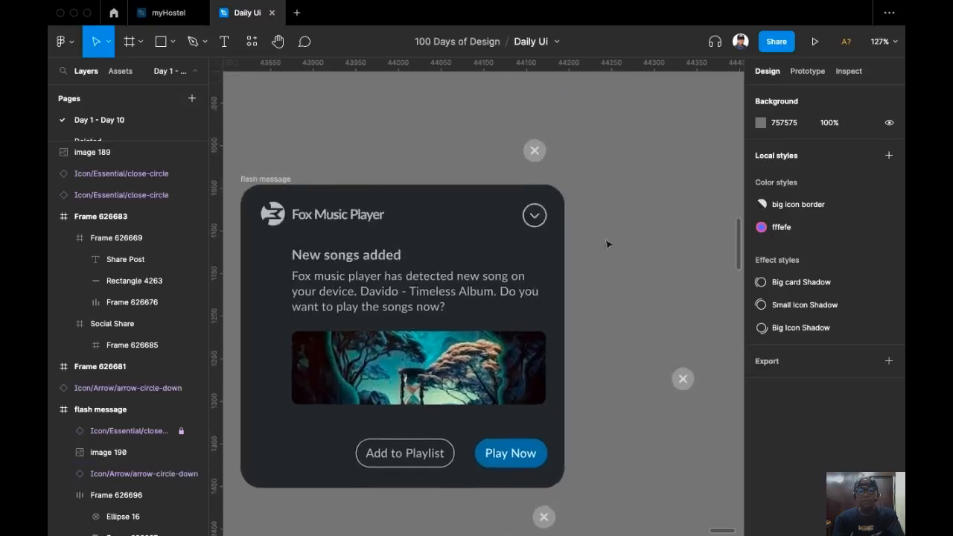
click(535, 218)
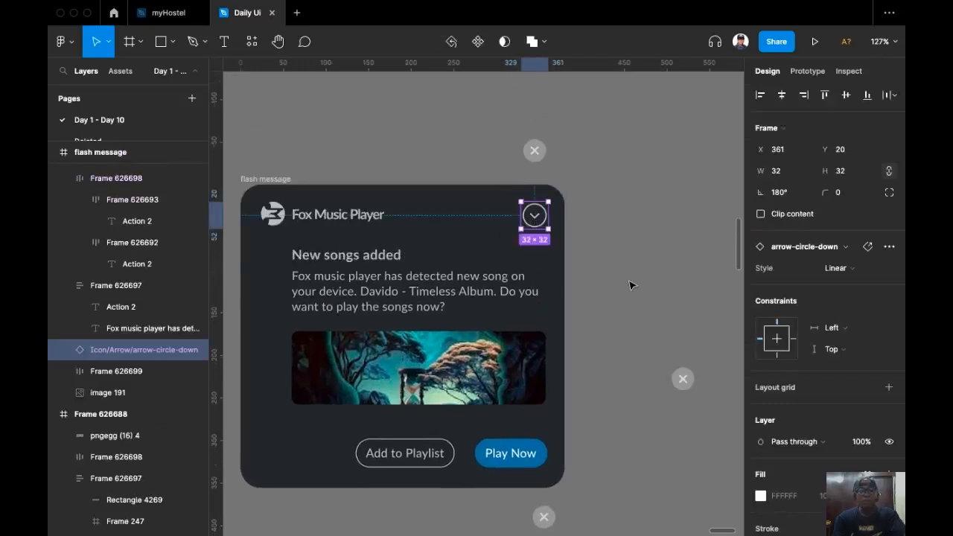
key(shift+v)
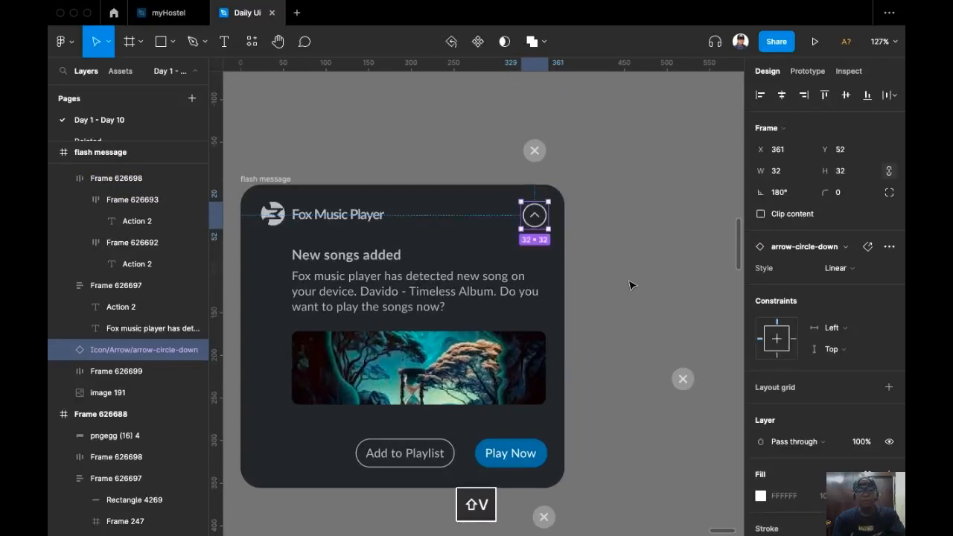
click(624, 312)
Step: Check the prototype interactions on the close icons above the expanded card and the compact flash message
drag(630, 325, 640, 234)
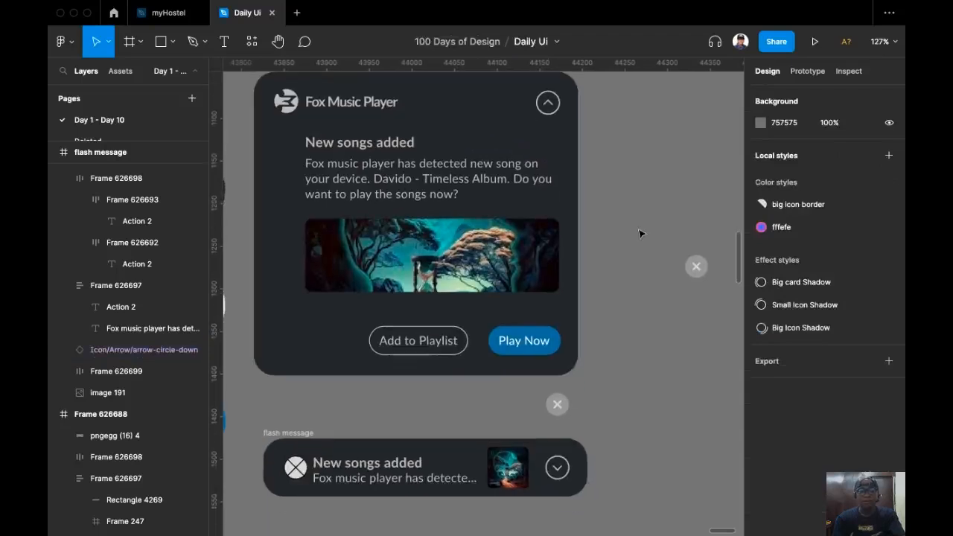
scroll(631, 262, down, 3)
drag(625, 282, 561, 292)
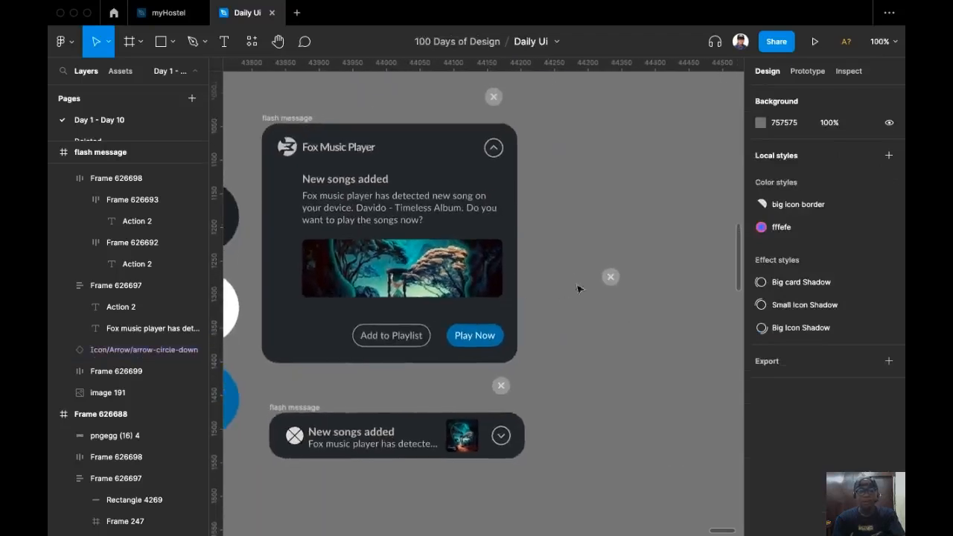
scroll(570, 304, up, 2)
click(294, 164)
click(291, 162)
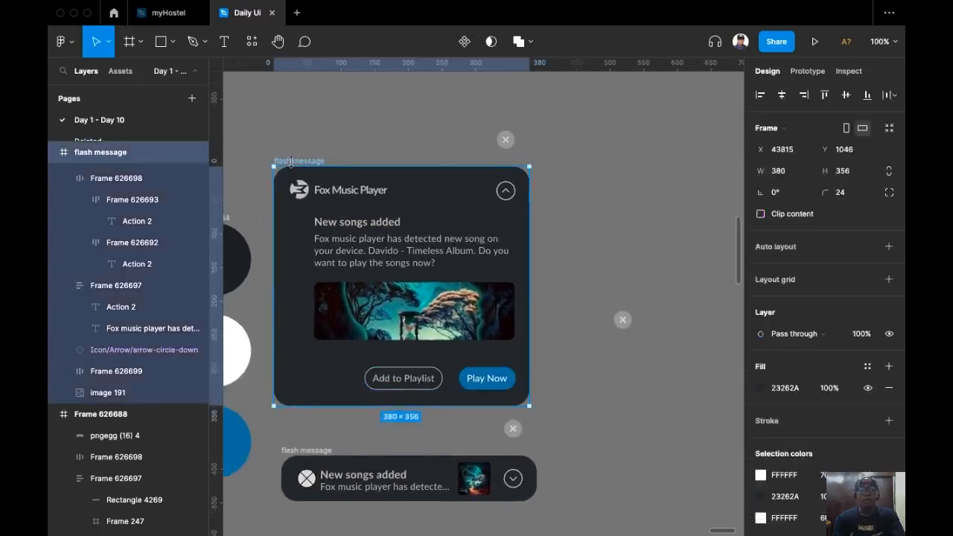
click(505, 143)
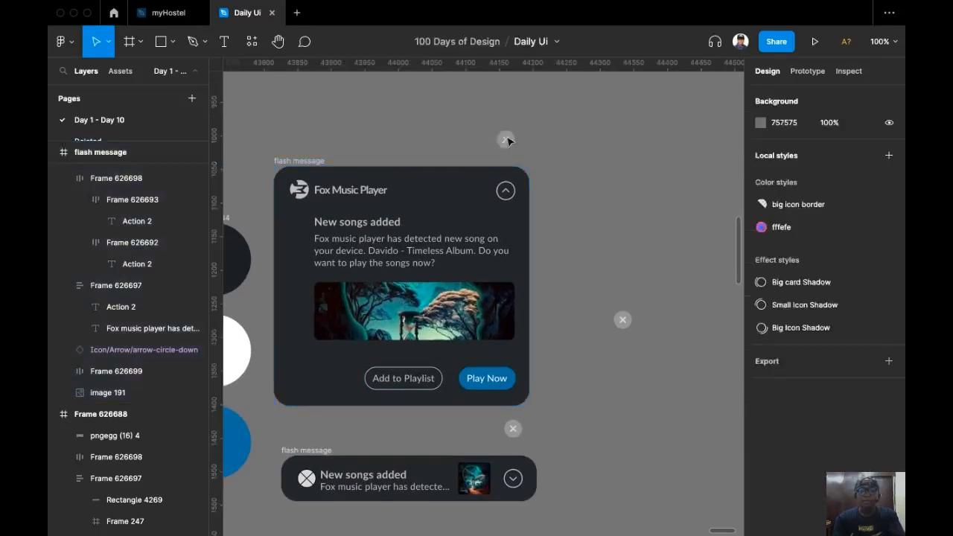
right_click(506, 142)
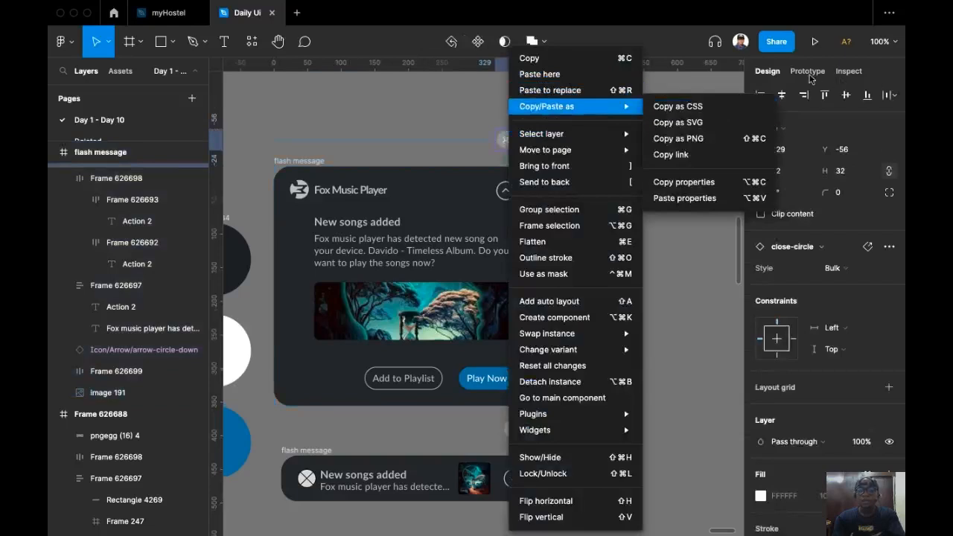
click(811, 78)
click(810, 78)
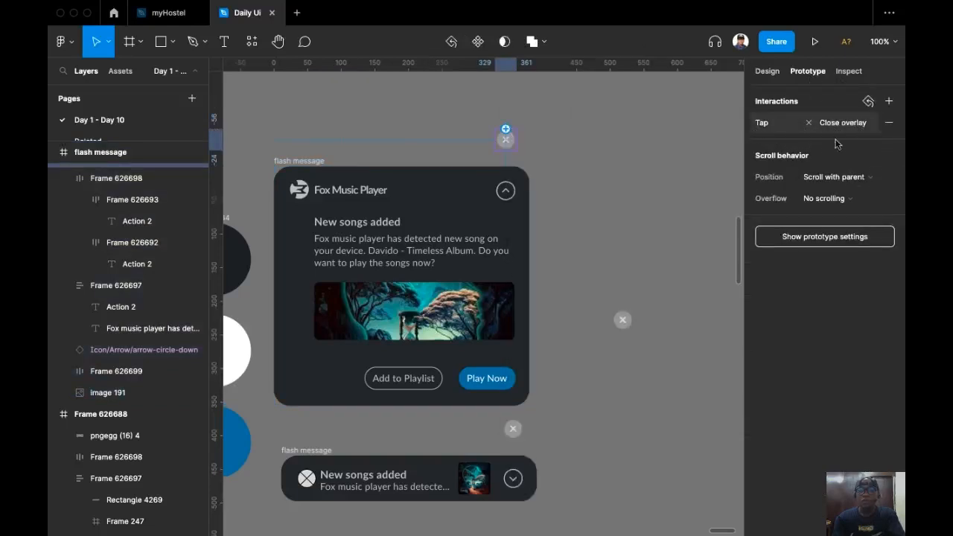
right_click(513, 431)
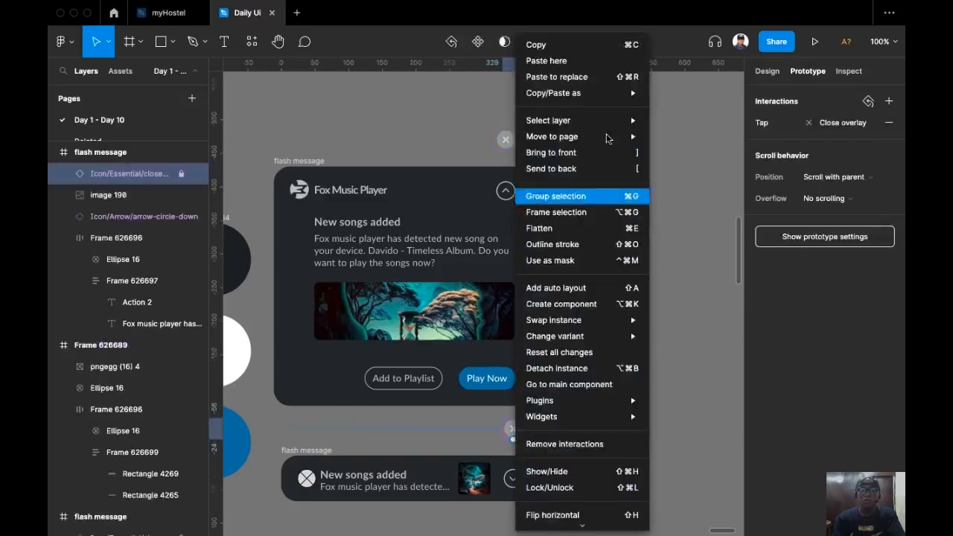
click(372, 128)
Step: Unlock the close icon above the expanded flash message card
drag(419, 173, 368, 221)
scroll(367, 221, down, 5)
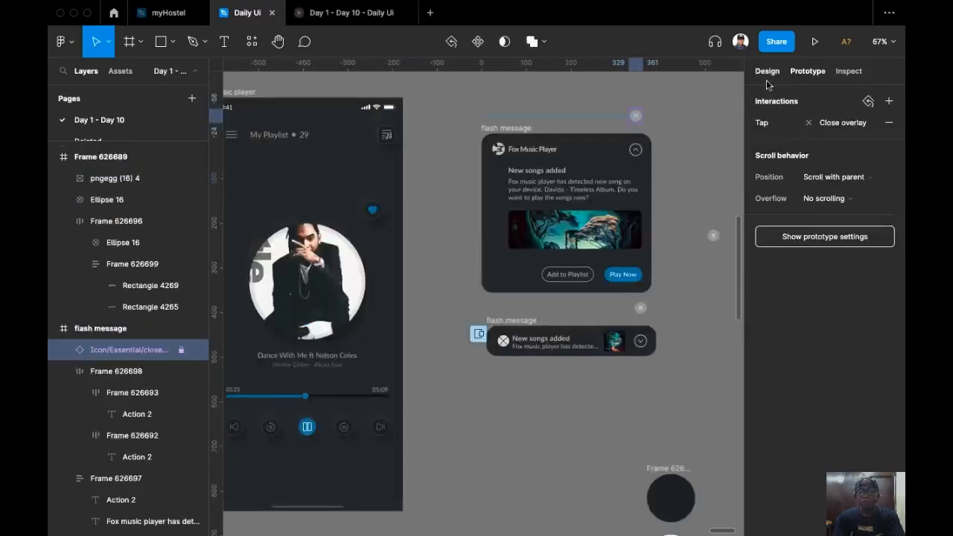
click(767, 71)
scroll(577, 126, up, 5)
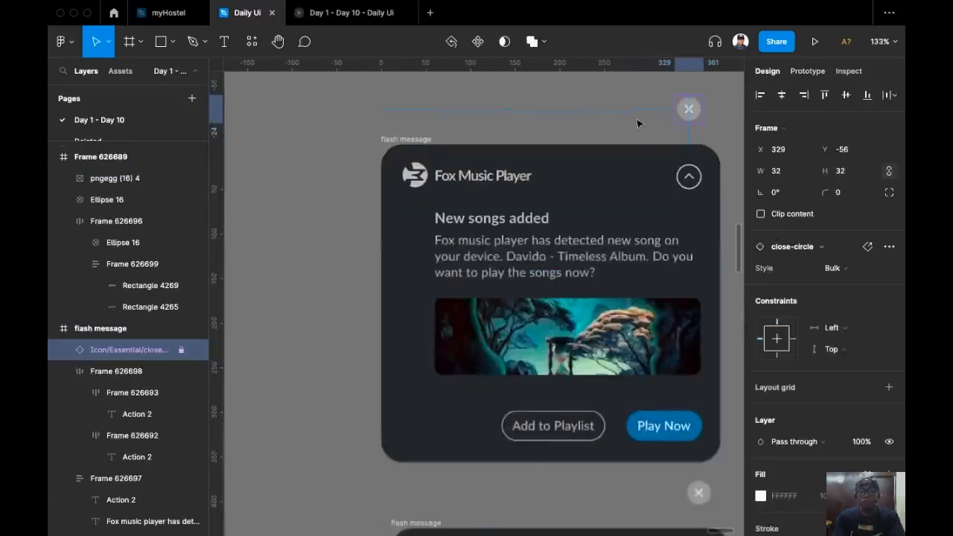
click(562, 155)
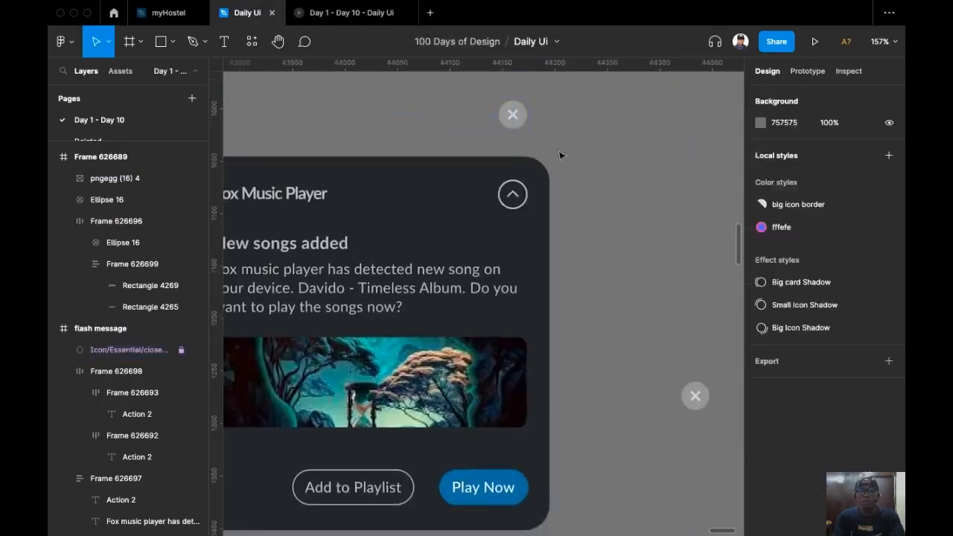
scroll(562, 155, down, 6)
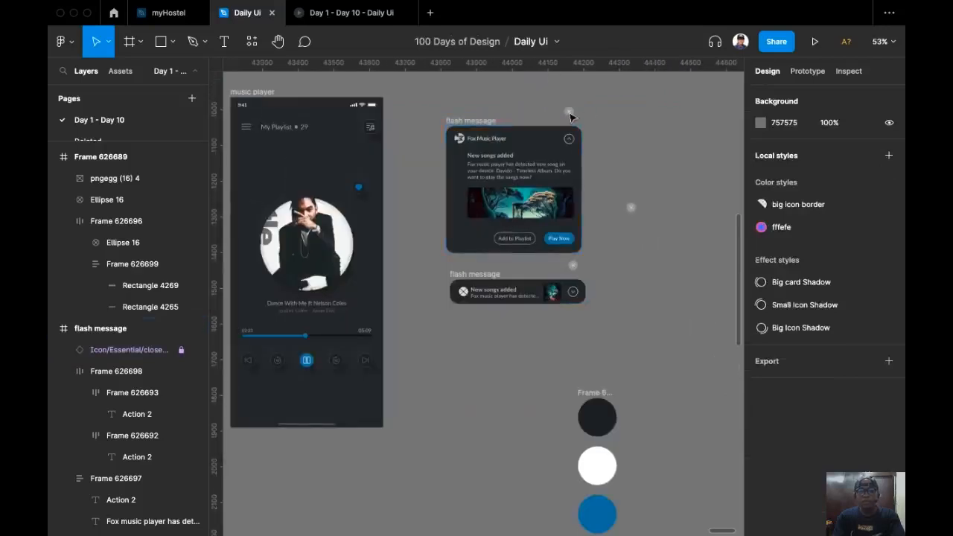
right_click(570, 114)
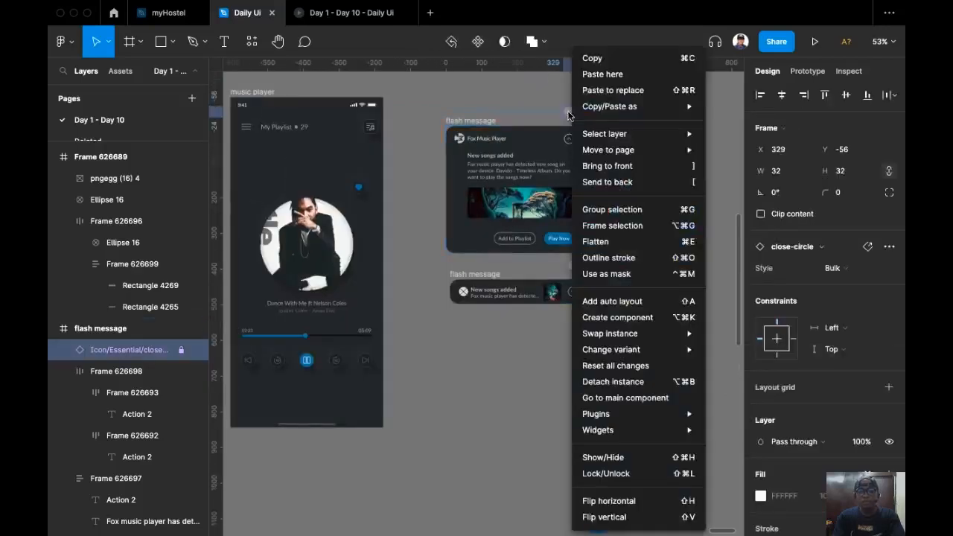
click(645, 472)
Step: Set the close icon's horizontal and vertical constraints to Center and resize it to 52 × 52
scroll(595, 118, up, 5)
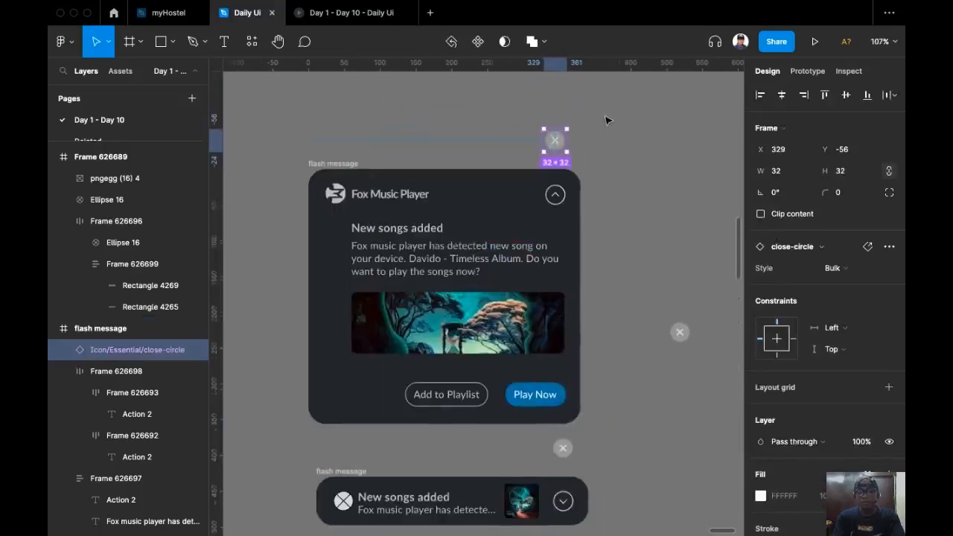
click(778, 339)
click(776, 344)
click(856, 175)
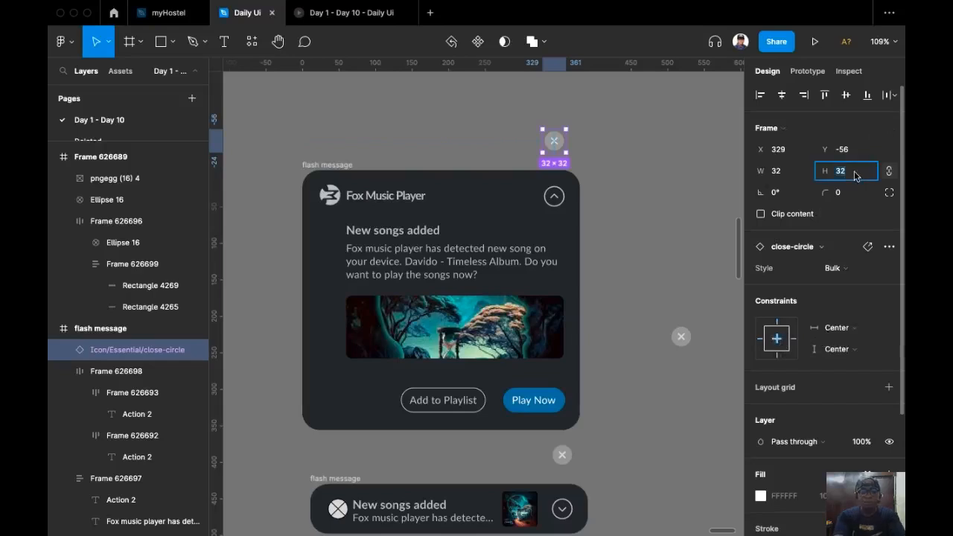
text(52)
key(Return)
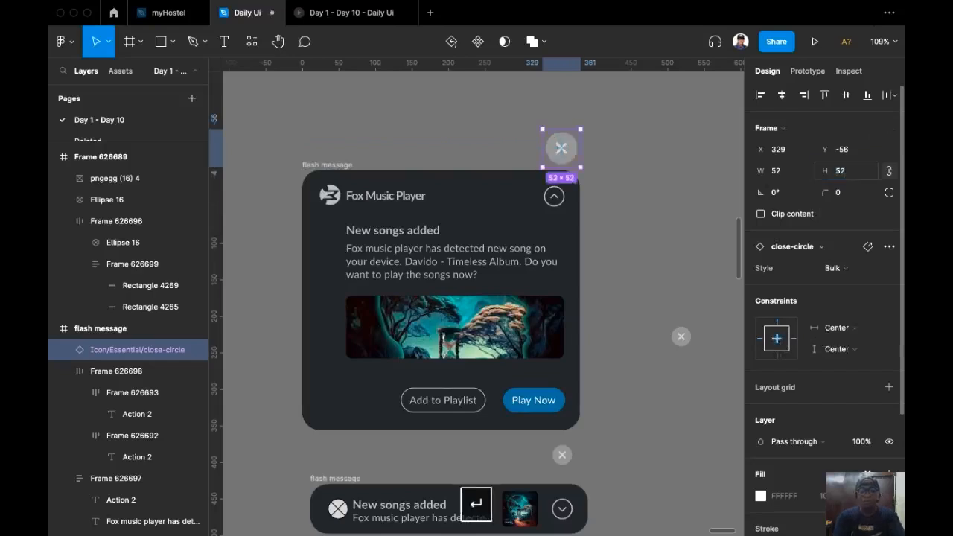
Step: Move the enlarged close icon to X 320, Y -80, above the expanded card's circled arrow
key(shift+Up)
key(shift+Left)
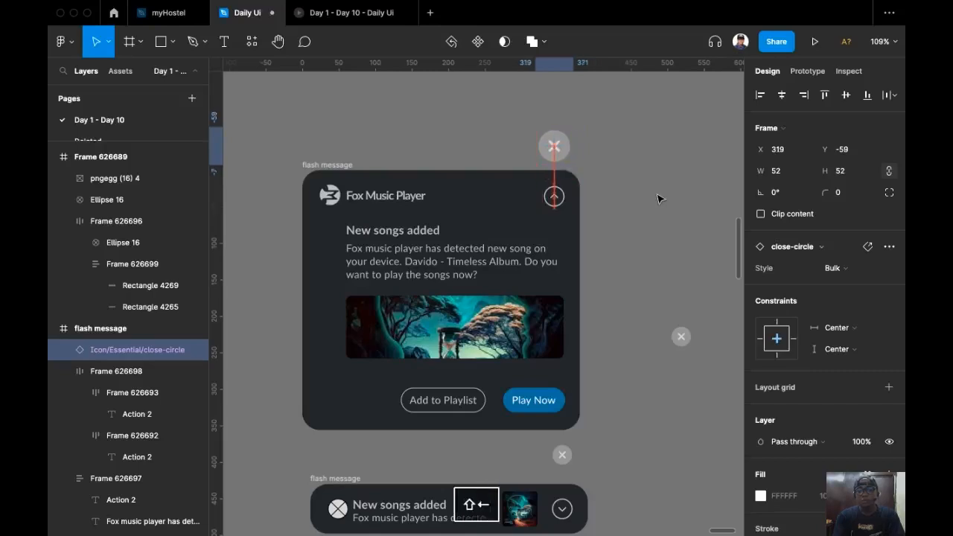
key(shift+Up)
scroll(658, 215, up, 2)
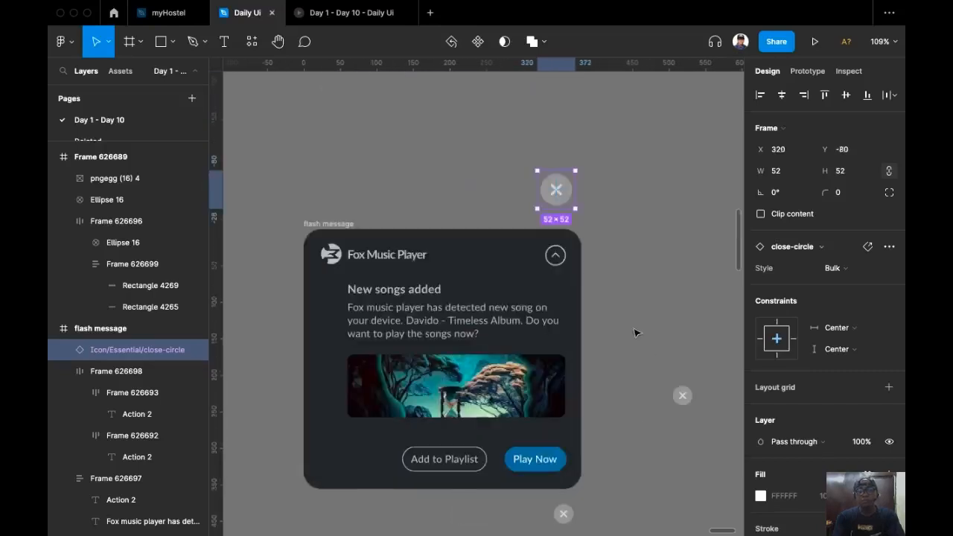
Step: Replace the compact flash message's locked close icon with a copy of the 52 × 52 close icon inside the same frame
key(super+c)
scroll(618, 259, down, 6)
right_click(548, 343)
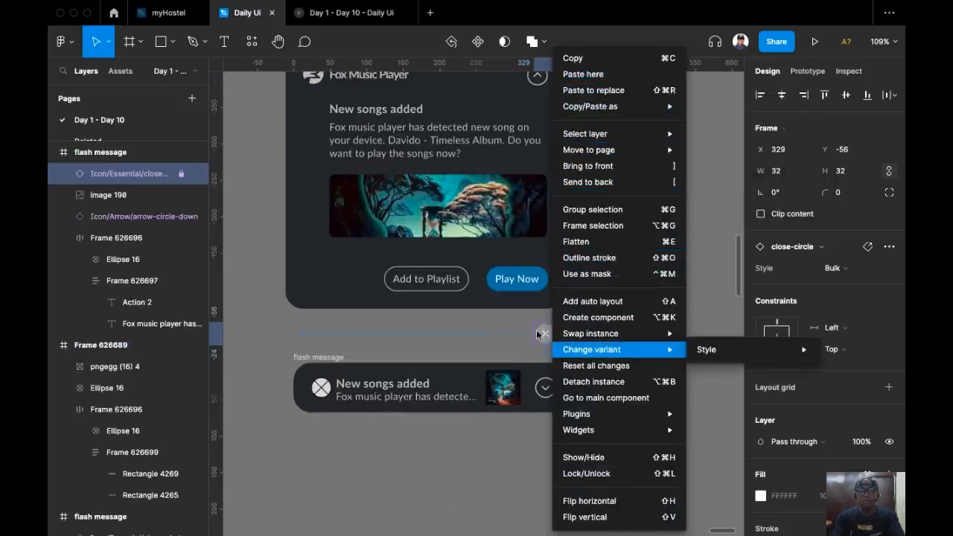
click(183, 177)
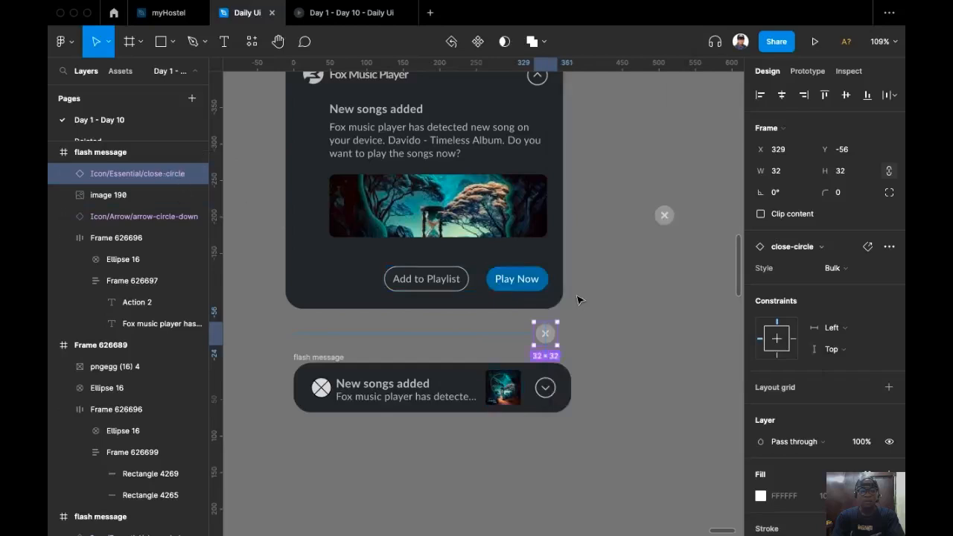
key(BackSpace)
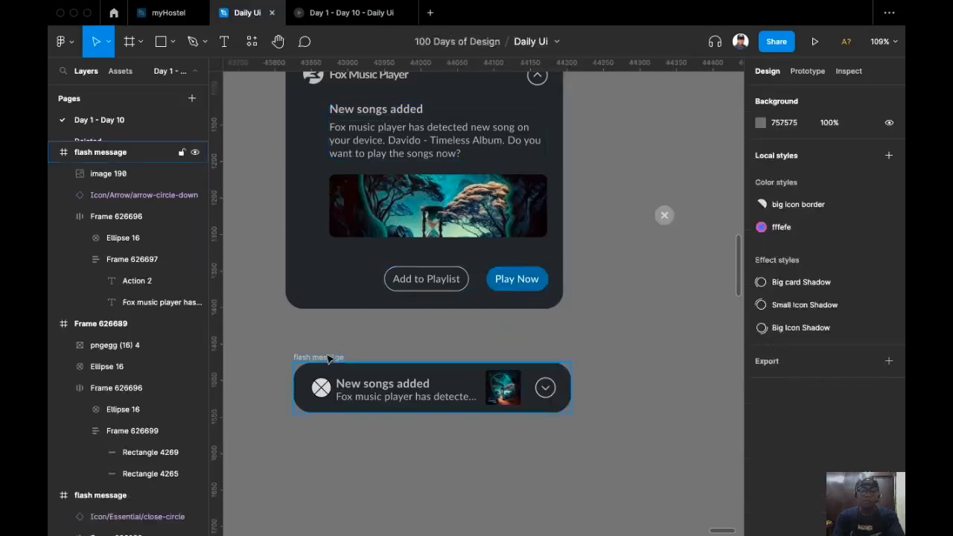
click(328, 358)
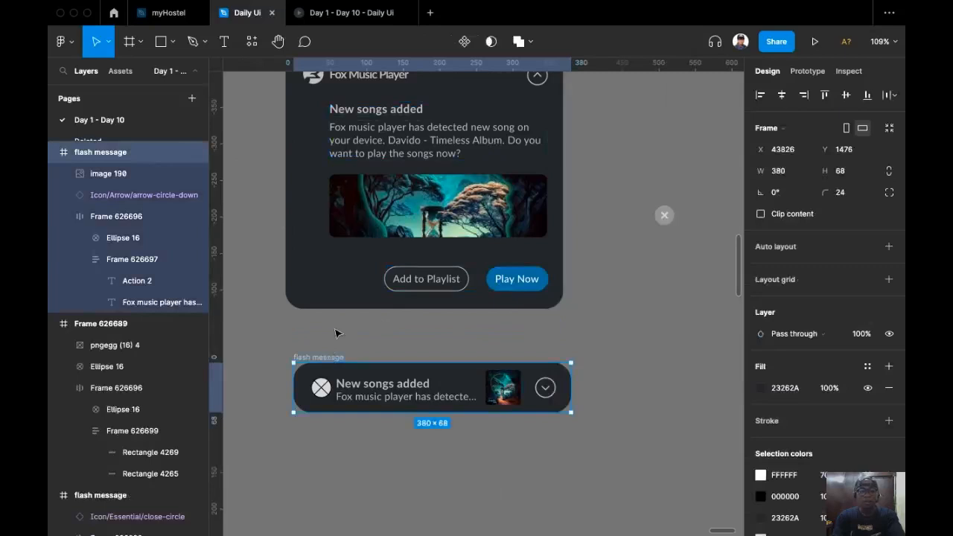
key(super+v)
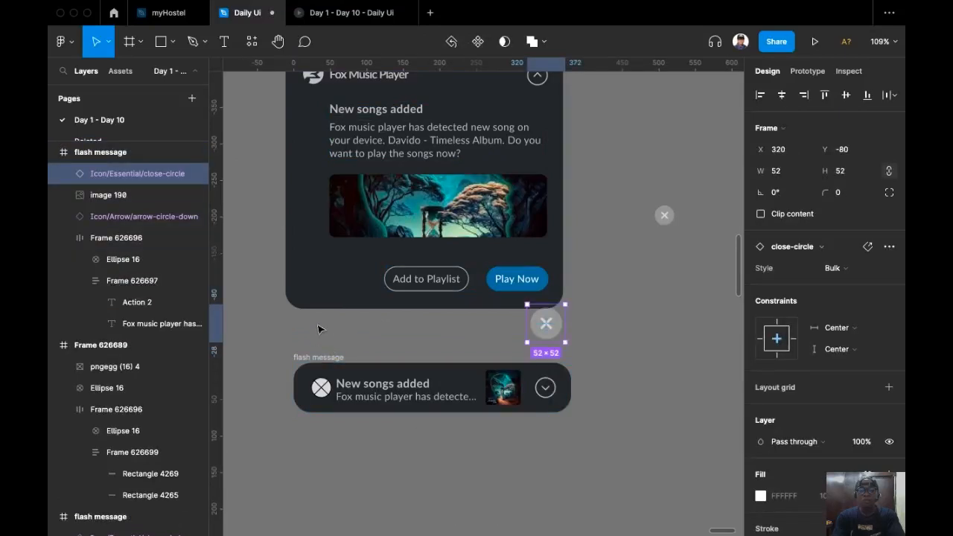
Step: Check the pasted close icon's interaction and test expanding and closing the flash message in the restarted prototype preview
click(807, 71)
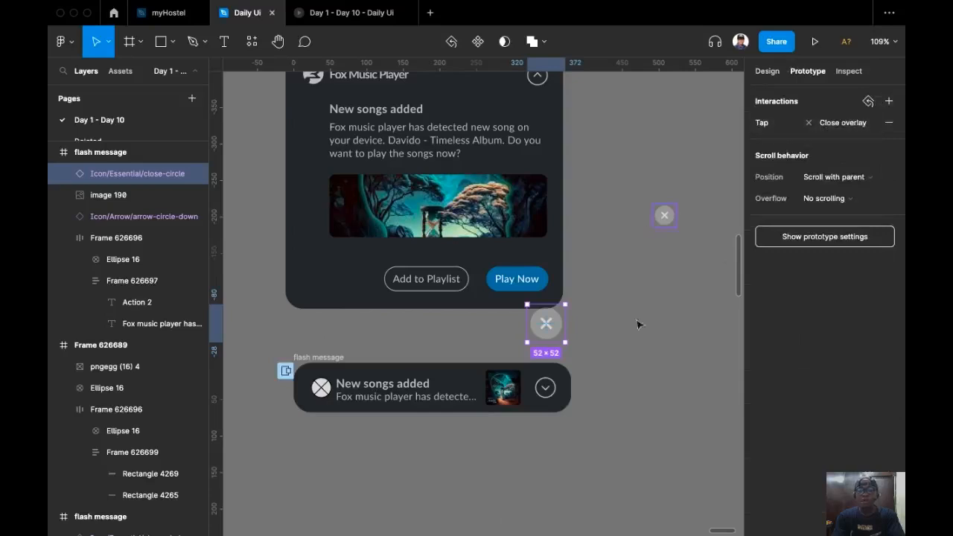
scroll(642, 290, up, 3)
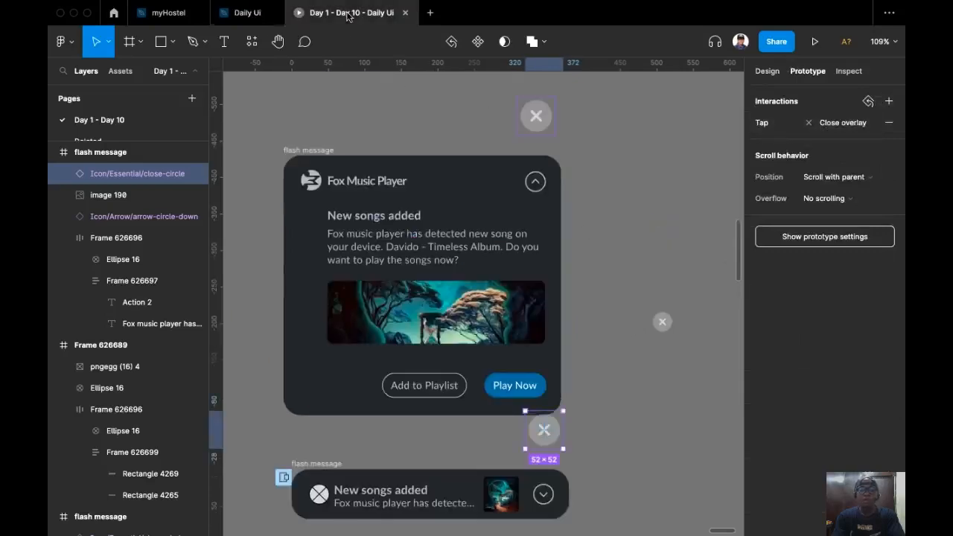
click(348, 15)
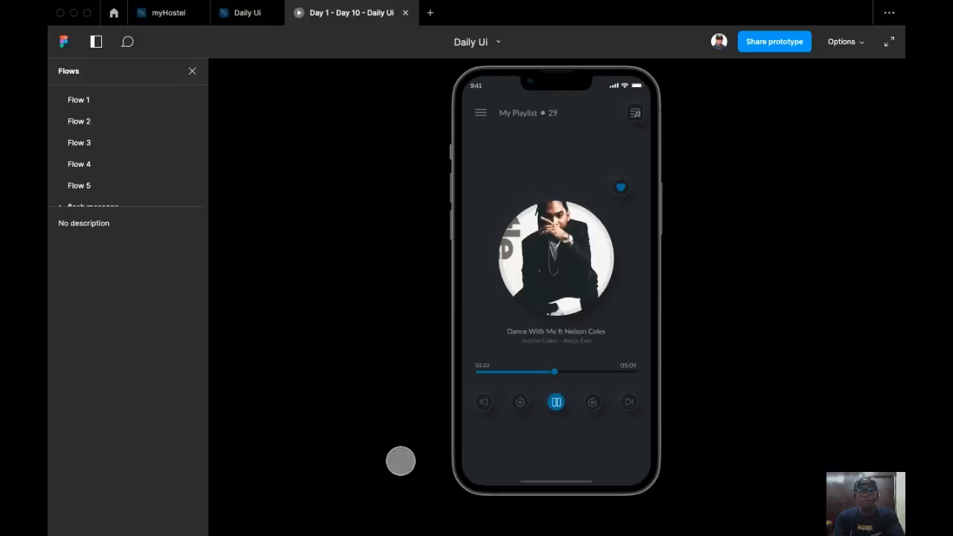
key(r)
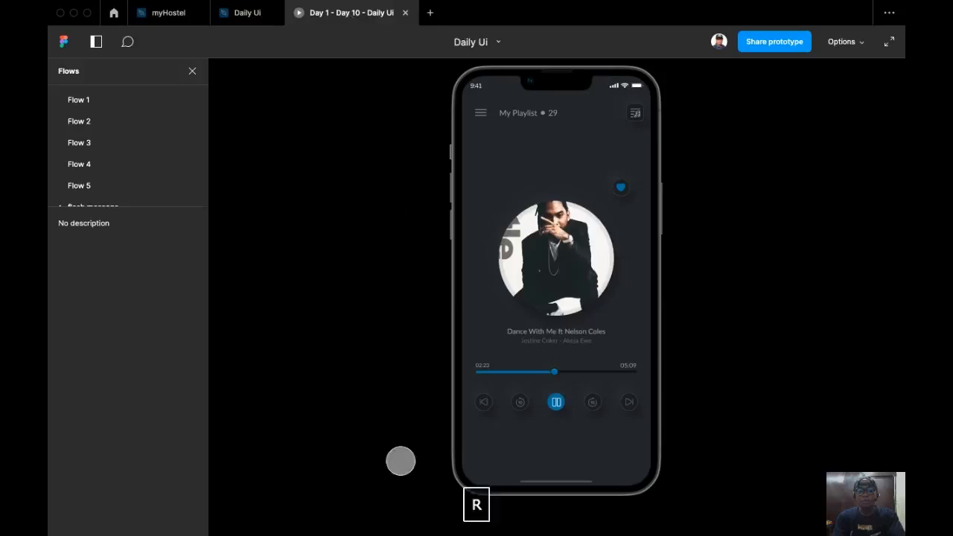
key(r)
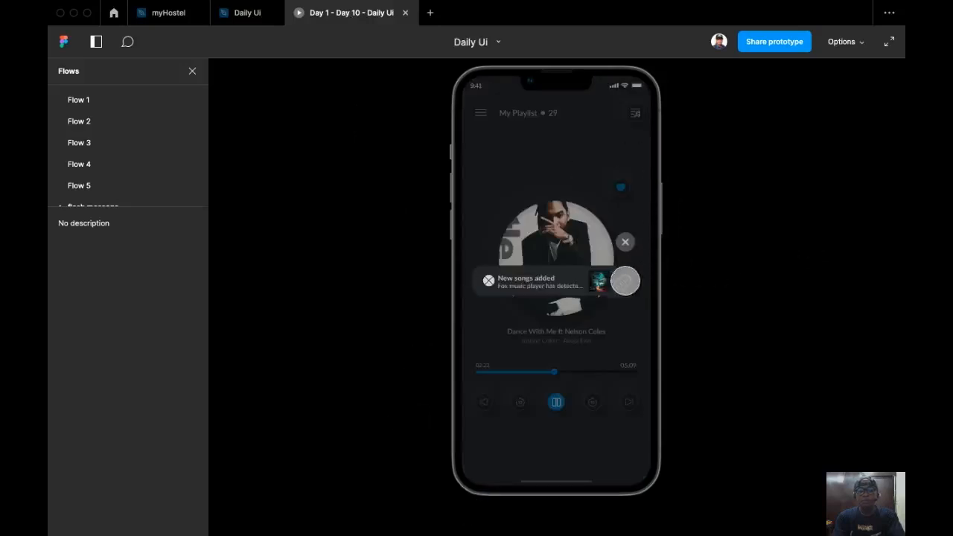
click(626, 279)
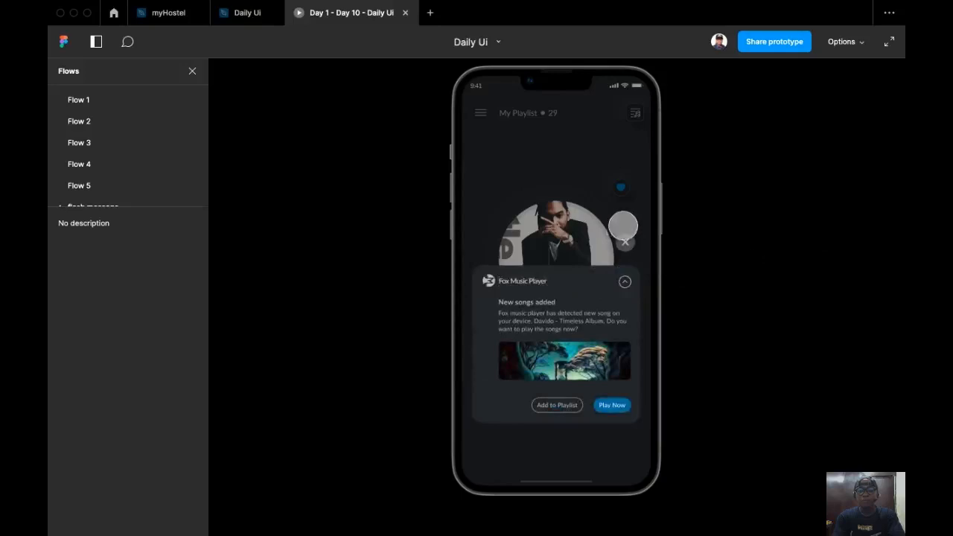
click(629, 243)
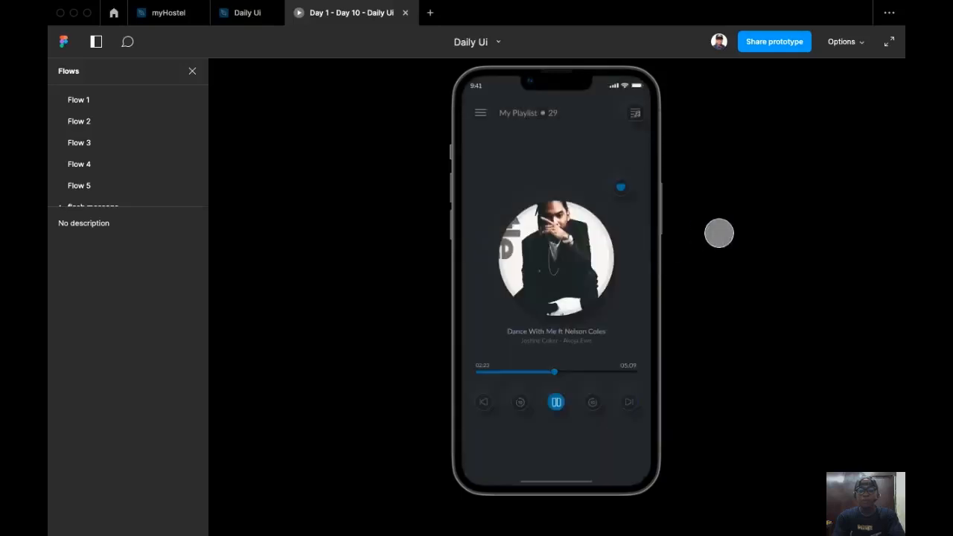
click(629, 241)
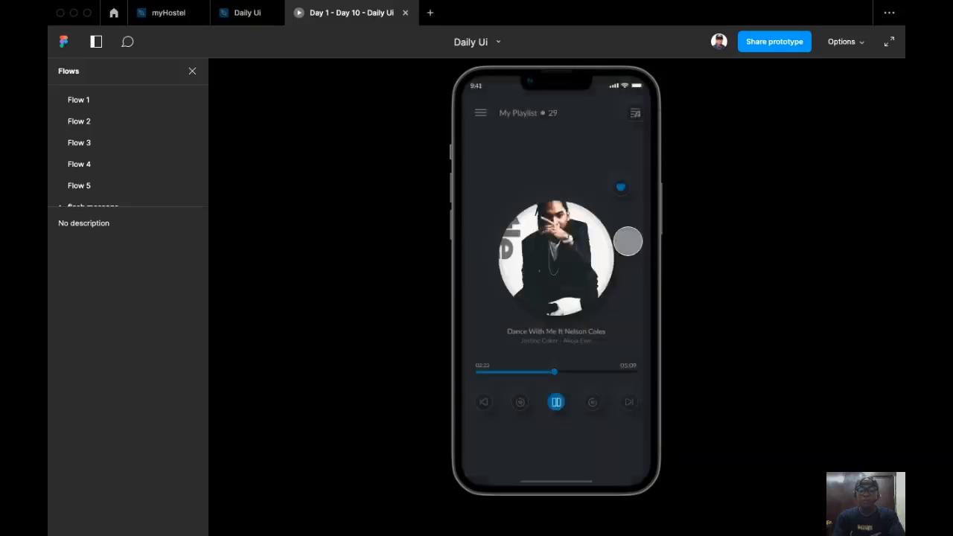
Step: Restart the prototype once more, expand the compact flash message with its arrow and dismiss it with the close icon
key(r)
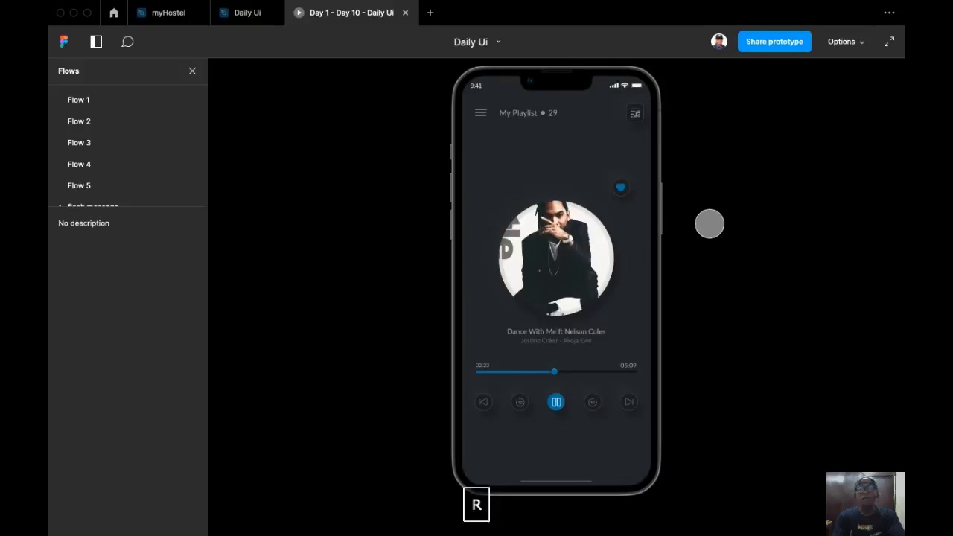
click(629, 280)
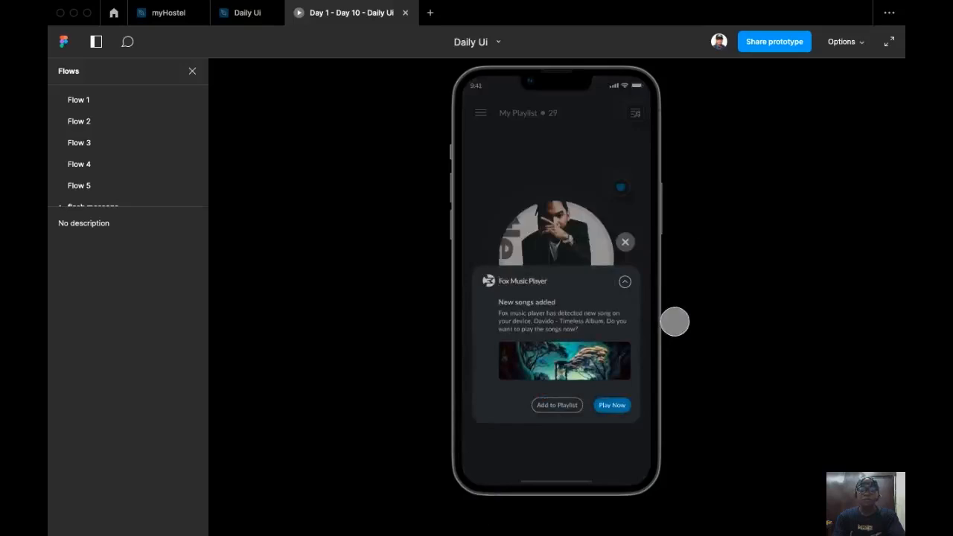
click(625, 242)
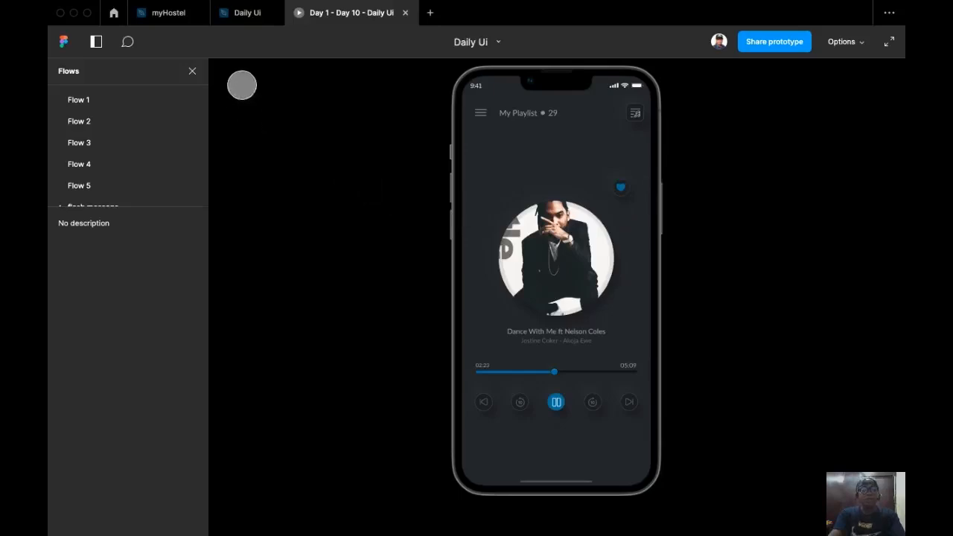
mouse_move(243, 16)
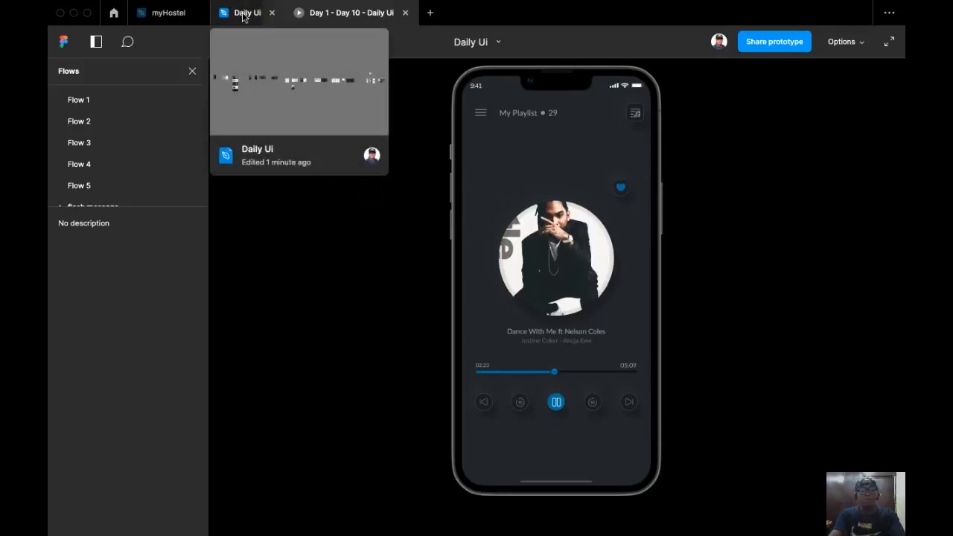